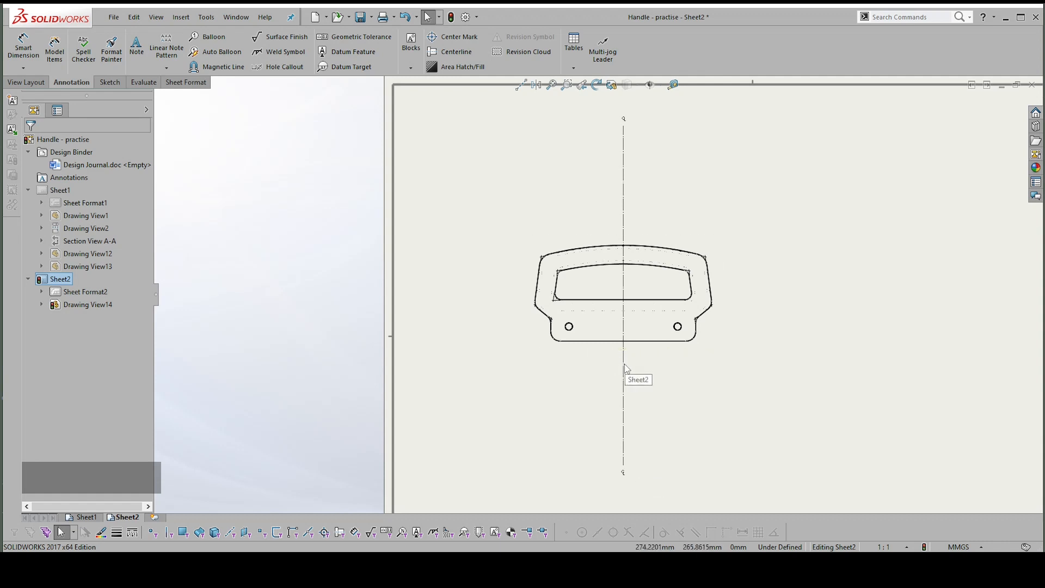
{"action": "scroll", "coordinate": [632, 360], "scroll_direction": "up", "scroll_amount": 2}
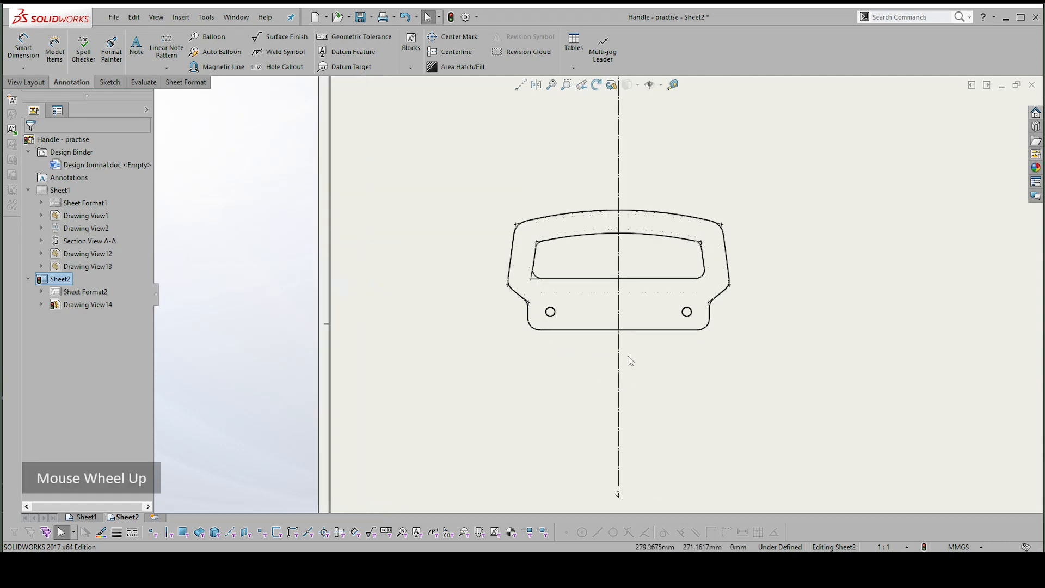
{"action": "scroll", "coordinate": [630, 381], "scroll_direction": "down", "scroll_amount": 2}
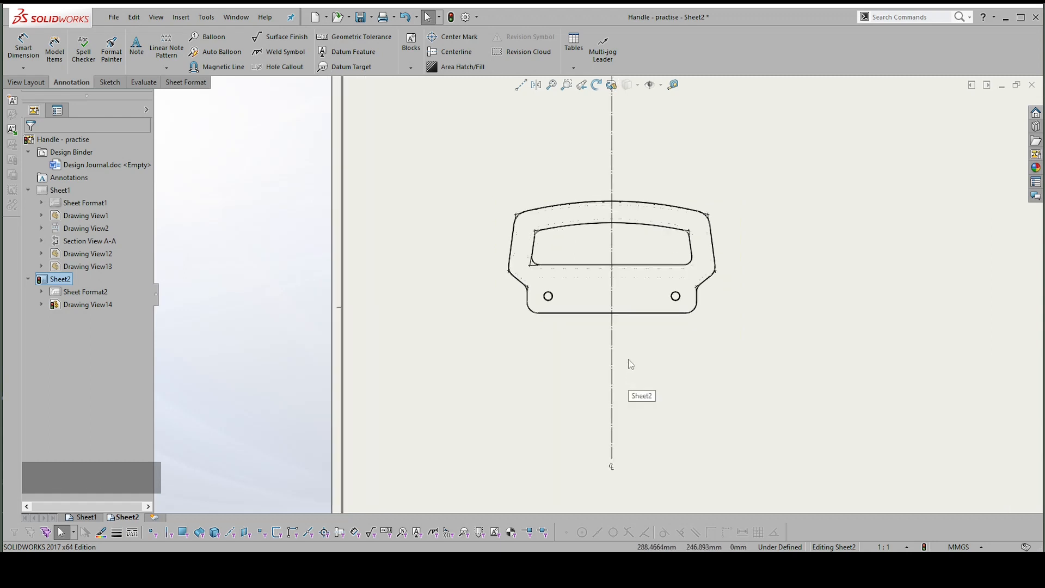
{"action": "scroll", "coordinate": [620, 327], "scroll_direction": "up", "scroll_amount": 1}
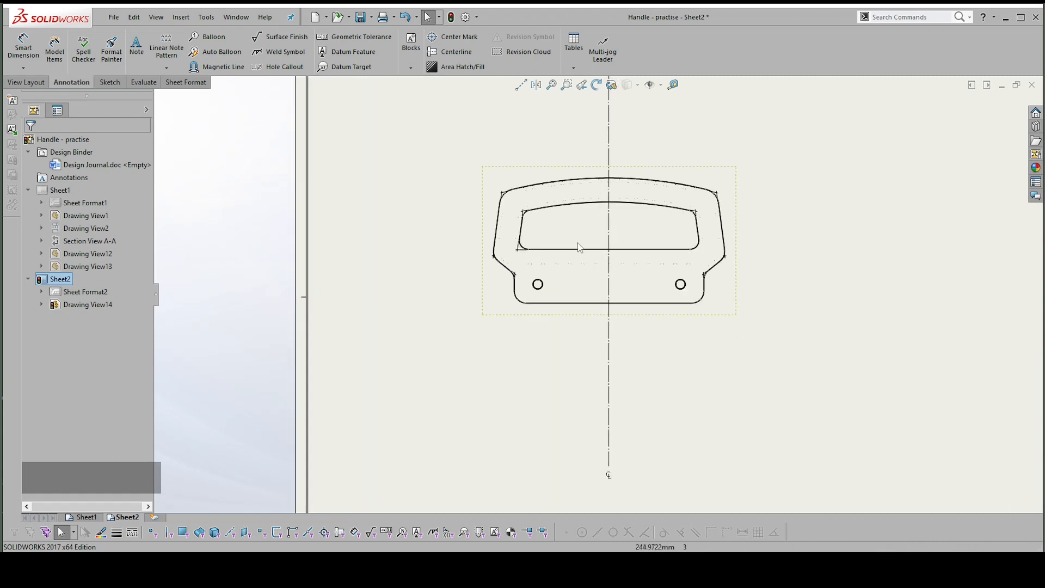
{"action": "scroll", "coordinate": [620, 324], "scroll_direction": "up", "scroll_amount": 1}
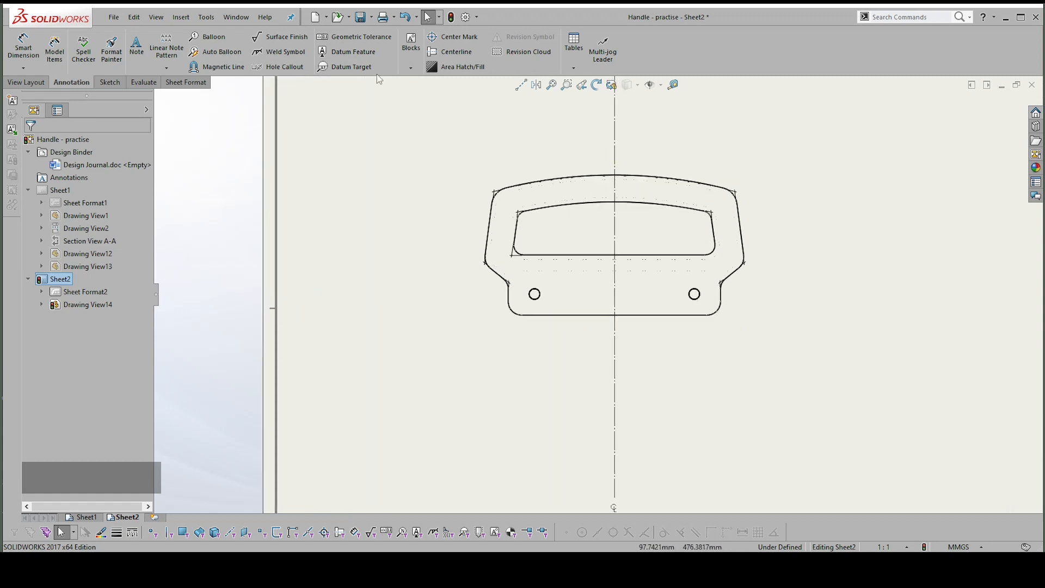
{"action": "left_click", "coordinate": [333, 50]}
{"action": "scroll", "coordinate": [544, 305], "scroll_direction": "up", "scroll_amount": 2}
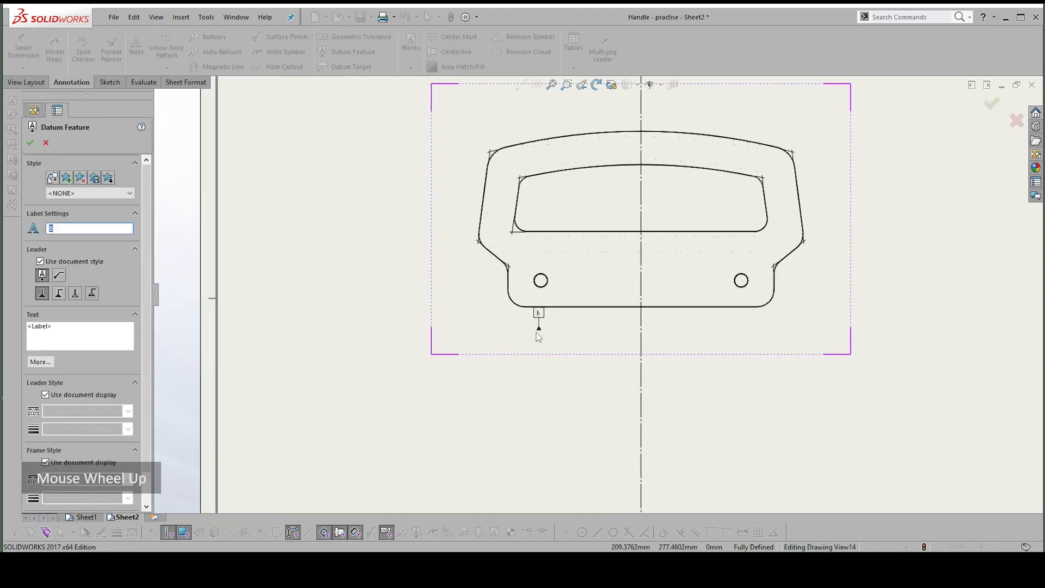
{"action": "left_click", "coordinate": [544, 302]}
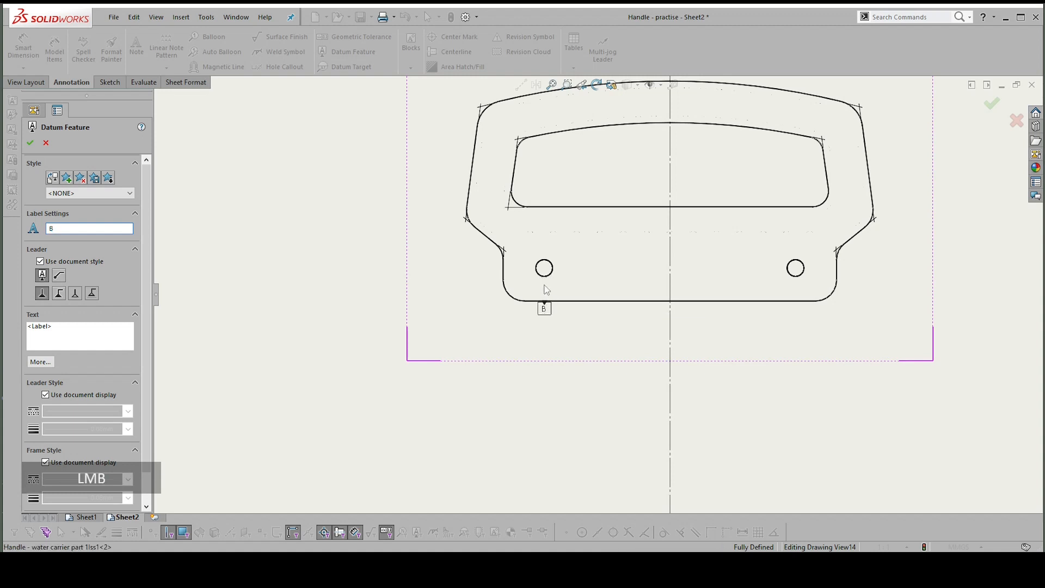
{"action": "scroll", "coordinate": [464, 318], "scroll_direction": "up", "scroll_amount": 5}
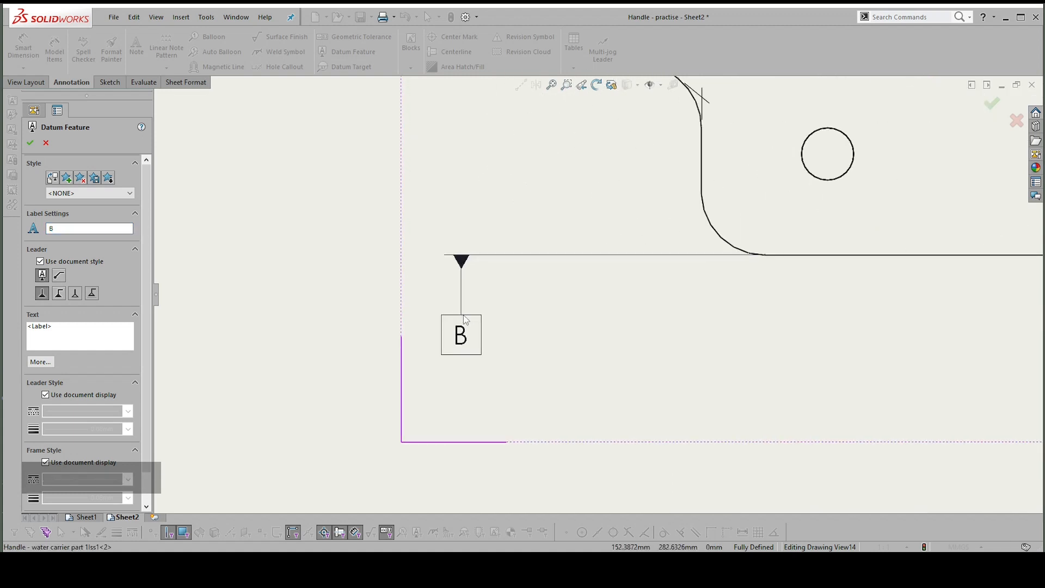
{"action": "key", "text": "Escape"}
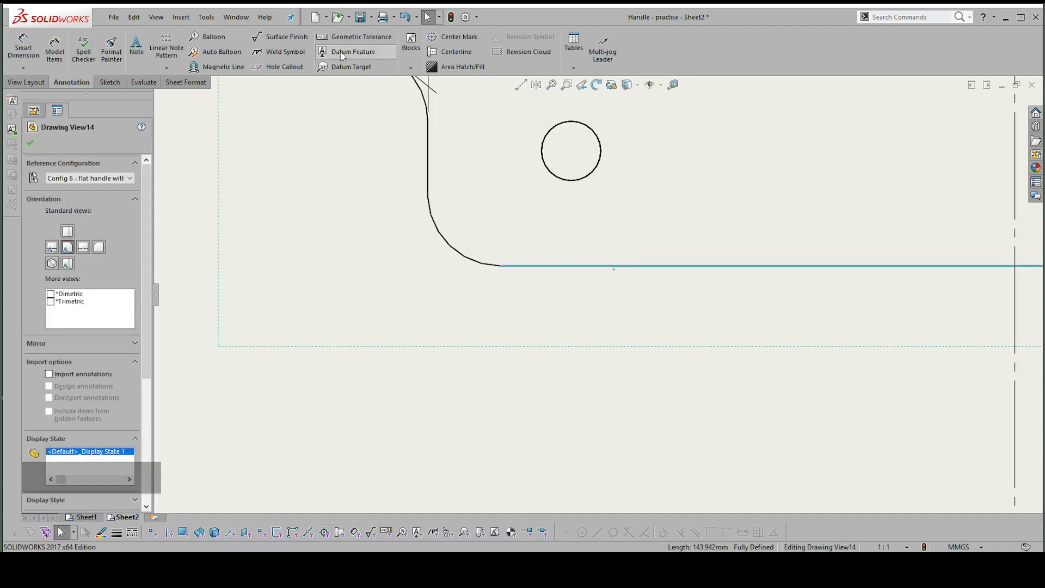
- Attach a datum feature symbol to the handle's bottom edge, placing its label below an extension line clear of the view
{"action": "left_click", "coordinate": [350, 52]}
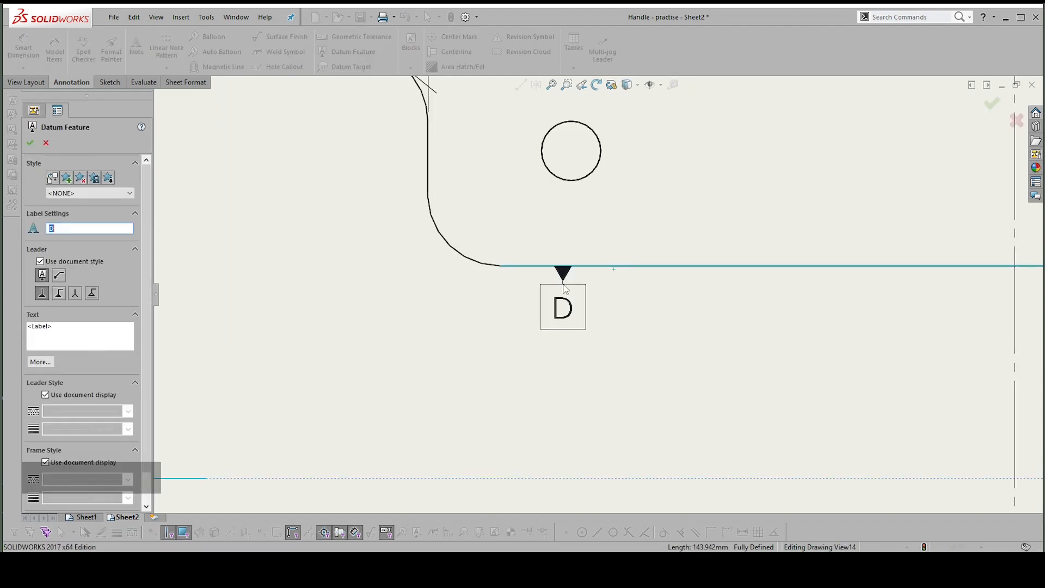
{"action": "scroll", "coordinate": [328, 341], "scroll_direction": "down", "scroll_amount": 4}
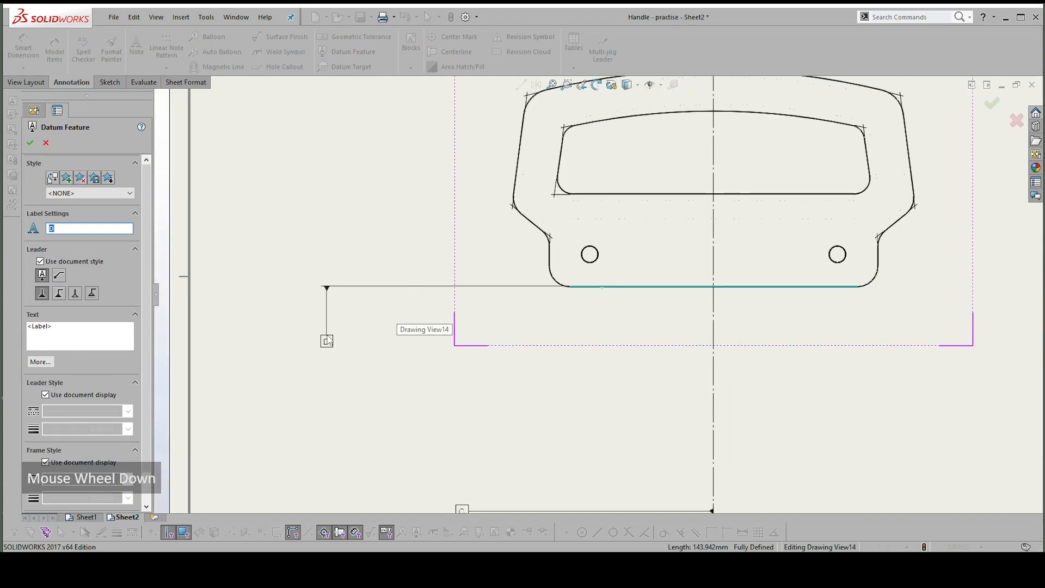
{"action": "left_click", "coordinate": [328, 358]}
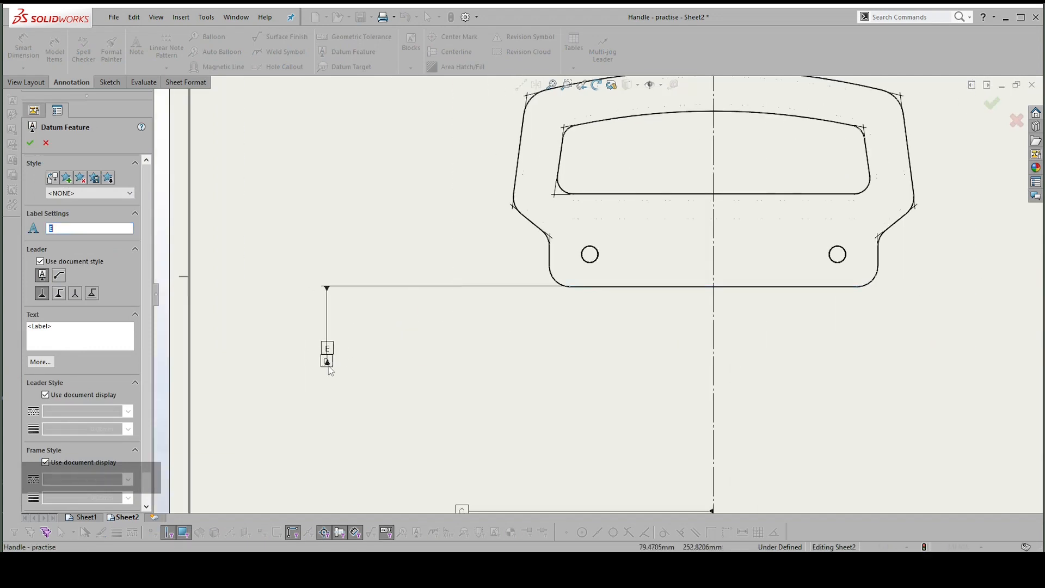
{"action": "key", "text": "Escape"}
- Change the label of the datum on the handle's bottom edge to A
{"action": "left_click", "coordinate": [326, 361]}
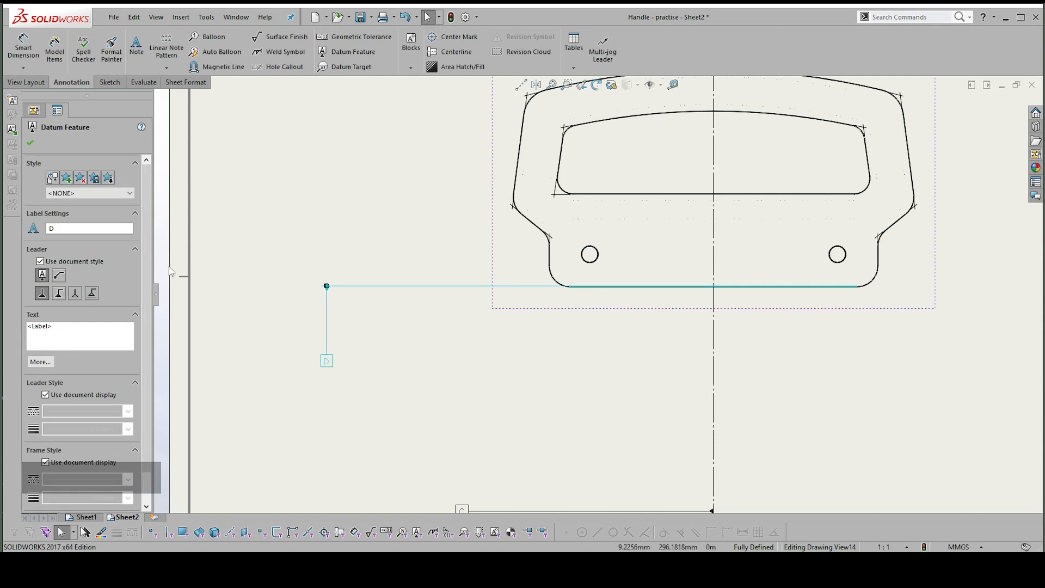
{"action": "left_click_drag", "start_coordinate": [80, 228], "coordinate": [50, 228]}
{"action": "type", "text": "A"}
{"action": "left_click", "coordinate": [377, 335]}
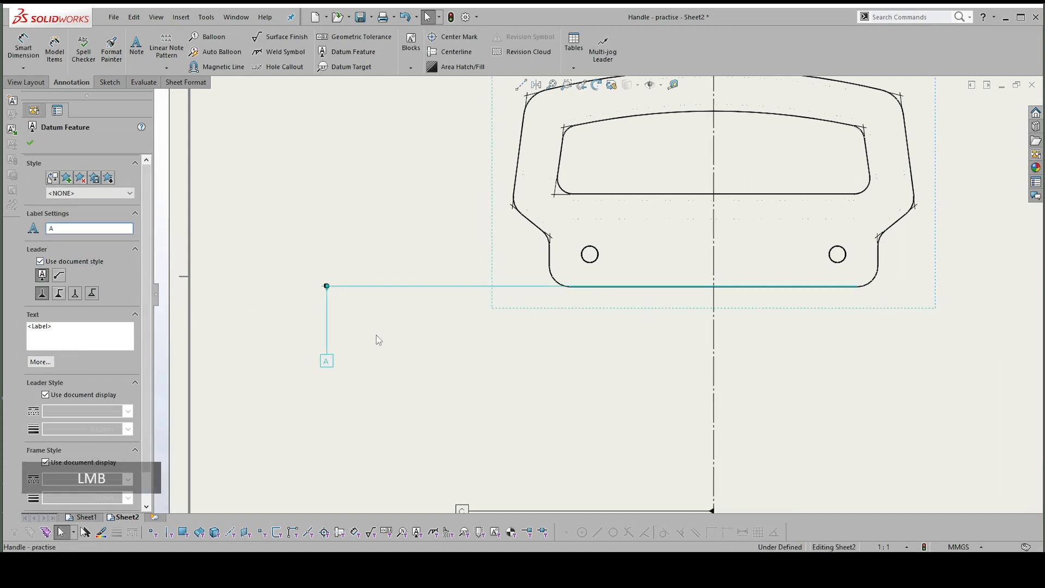
- Change the label of the datum attached to the handle's vertical centreline to B
{"action": "scroll", "coordinate": [512, 419], "scroll_direction": "down", "scroll_amount": 2}
{"action": "scroll", "coordinate": [520, 429], "scroll_direction": "up", "scroll_amount": 1}
{"action": "left_click", "coordinate": [512, 417]}
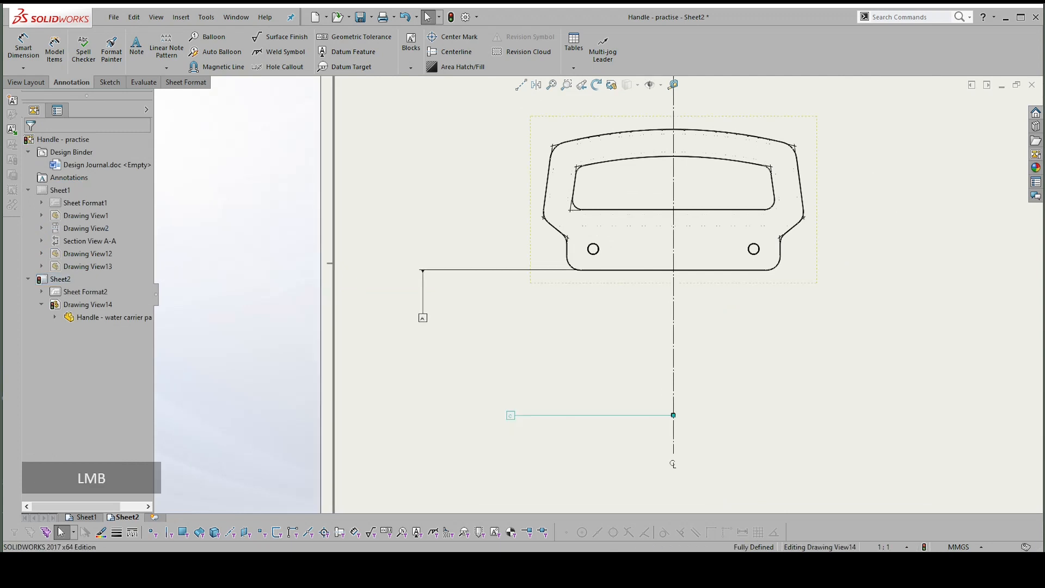
{"action": "double_click", "coordinate": [73, 228]}
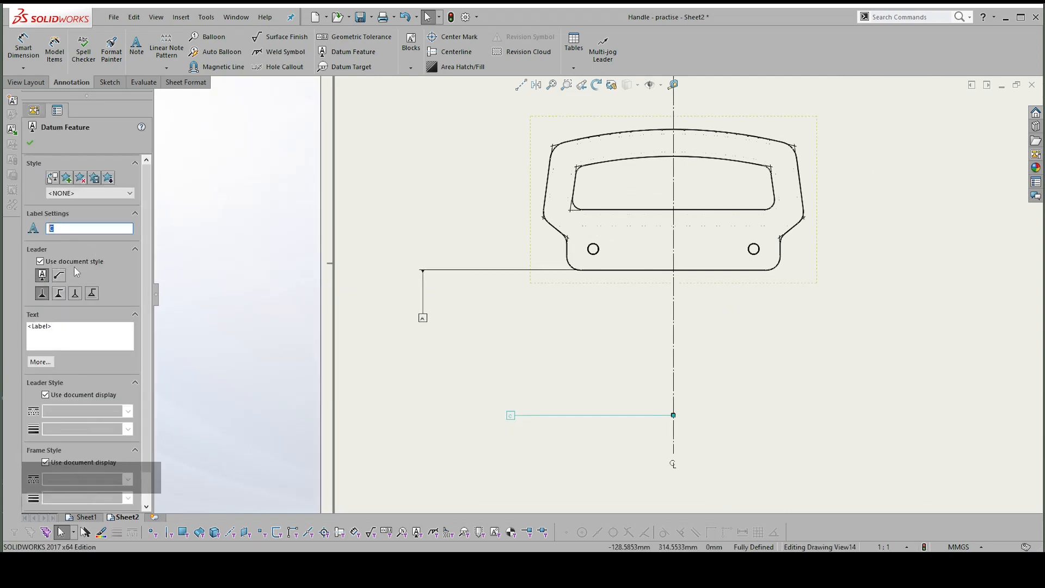
{"action": "type", "text": "b"}
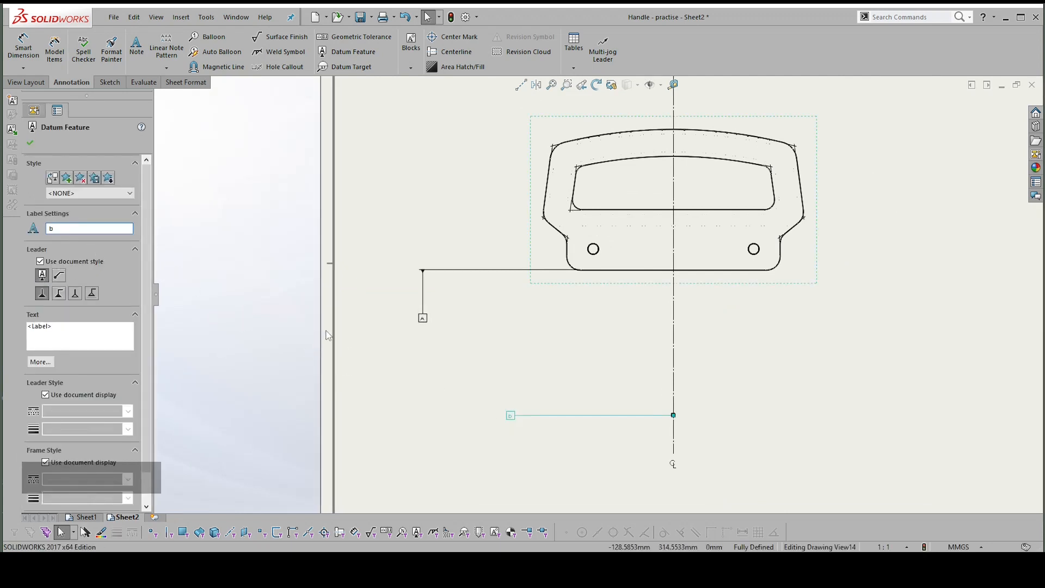
{"action": "type", "text": "B"}
{"action": "key", "text": "BackSpace"}
{"action": "scroll", "coordinate": [661, 249], "scroll_direction": "up", "scroll_amount": 3}
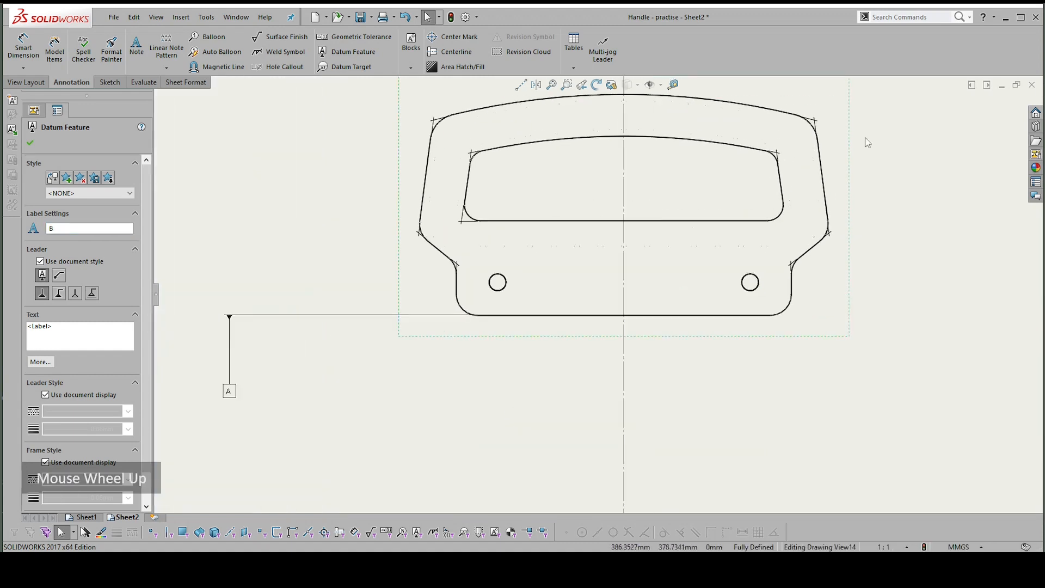
{"action": "scroll", "coordinate": [867, 142], "scroll_direction": "up", "scroll_amount": 2}
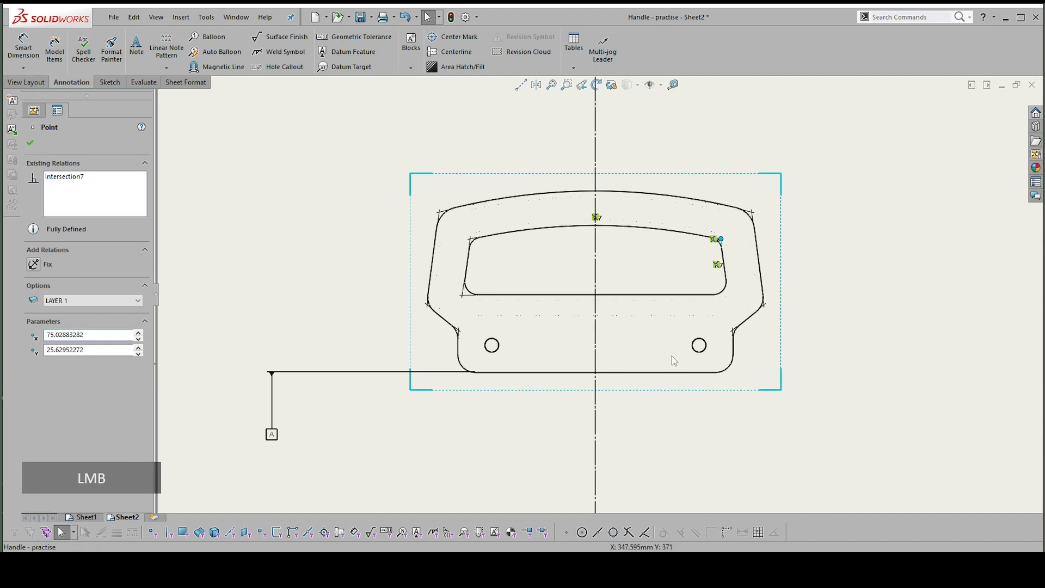
{"action": "left_click", "coordinate": [671, 356]}
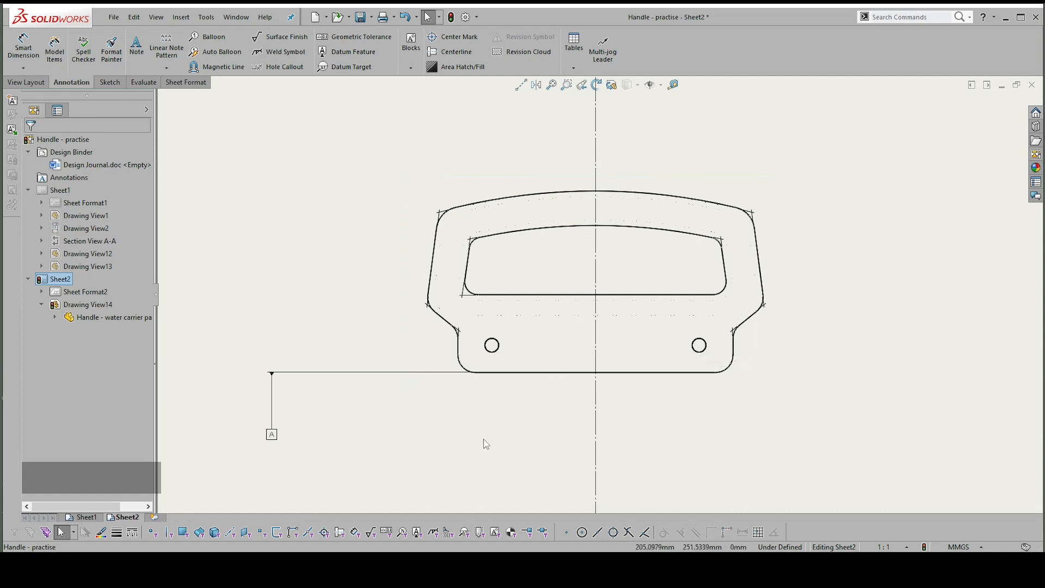
- Switch to Sheet1 and examine the centre marks near the bottom edge of the dimensioned front view
{"action": "left_click", "coordinate": [84, 517]}
{"action": "scroll", "coordinate": [511, 292], "scroll_direction": "down", "scroll_amount": 3}
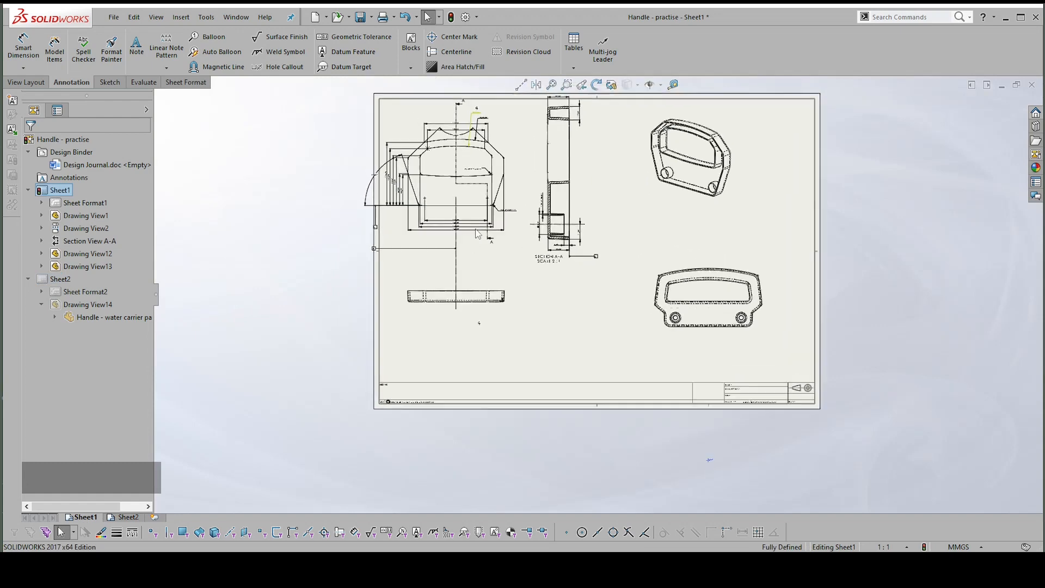
{"action": "scroll", "coordinate": [478, 234], "scroll_direction": "up", "scroll_amount": 8}
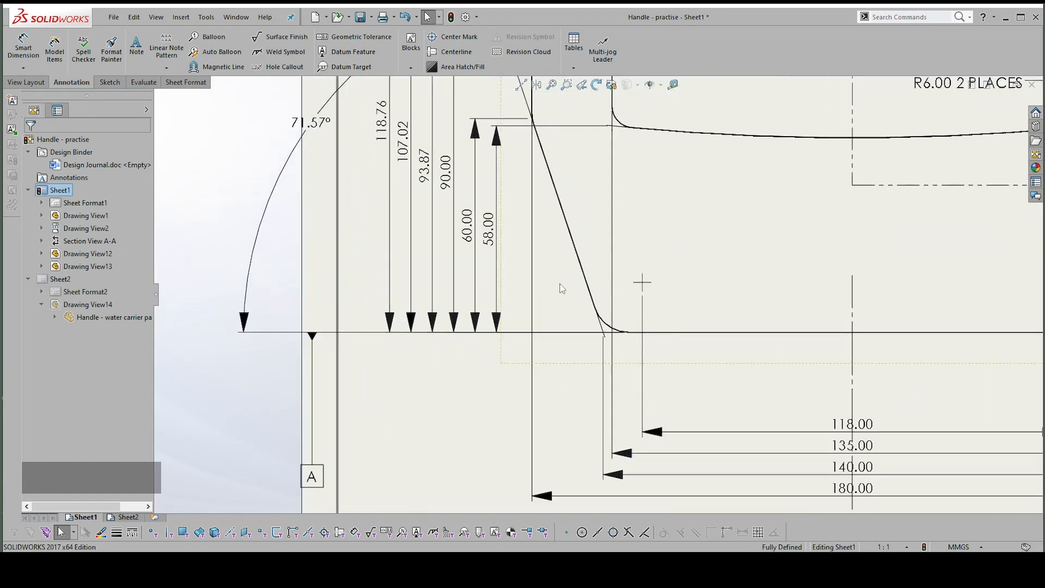
{"action": "scroll", "coordinate": [609, 293], "scroll_direction": "up", "scroll_amount": 5}
{"action": "scroll", "coordinate": [653, 301], "scroll_direction": "down", "scroll_amount": 4}
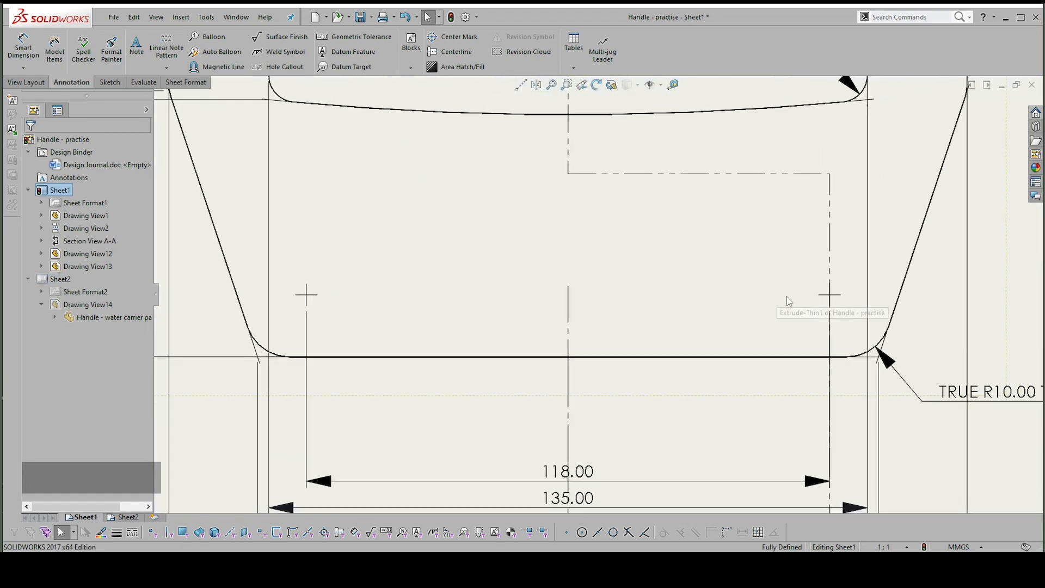
{"action": "left_click", "coordinate": [838, 303]}
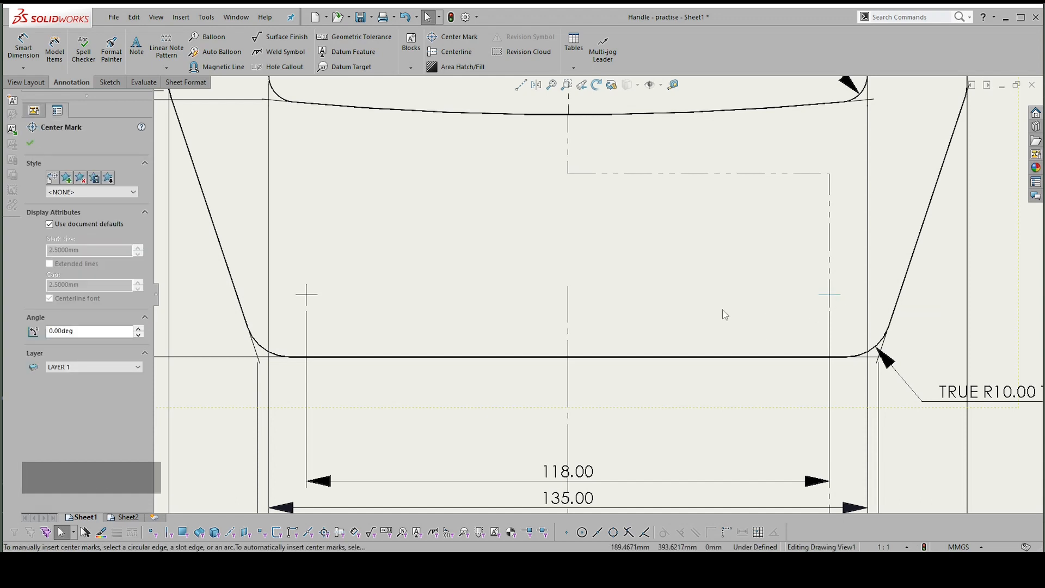
{"action": "key", "text": "Escape"}
- Set the display style of the dimensioned front view on Sheet1 to Hidden Lines Visible
{"action": "left_click", "coordinate": [915, 268]}
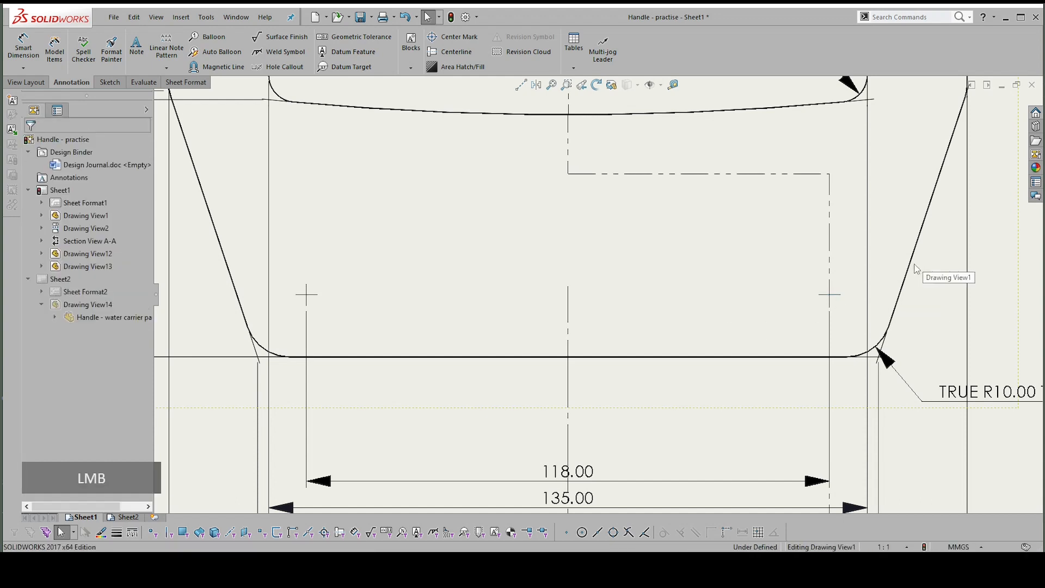
{"action": "left_click", "coordinate": [907, 271]}
{"action": "left_click", "coordinate": [907, 278]}
{"action": "scroll", "coordinate": [852, 249], "scroll_direction": "down", "scroll_amount": 1}
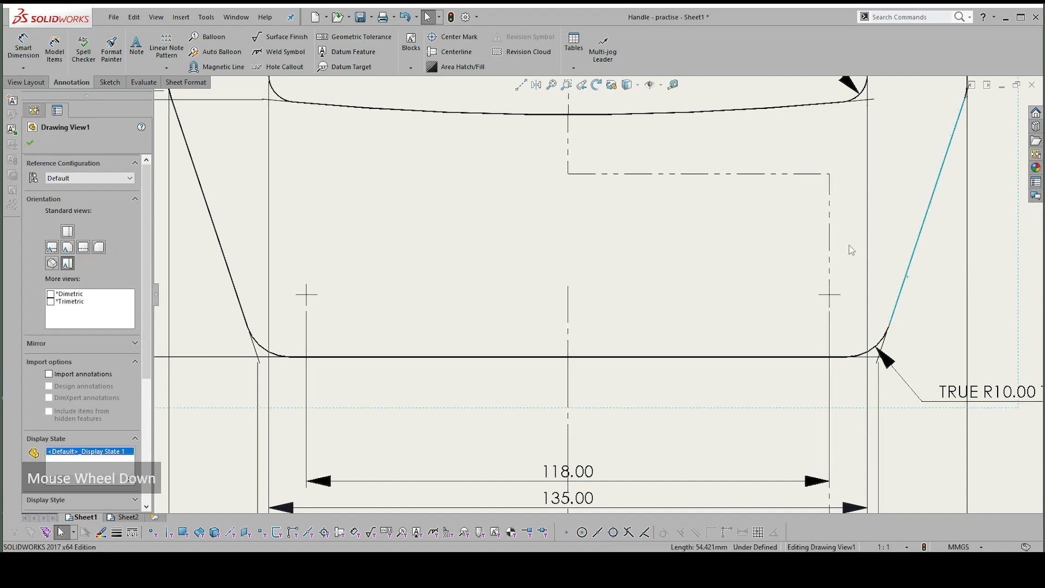
{"action": "scroll", "coordinate": [598, 294], "scroll_direction": "down", "scroll_amount": 3}
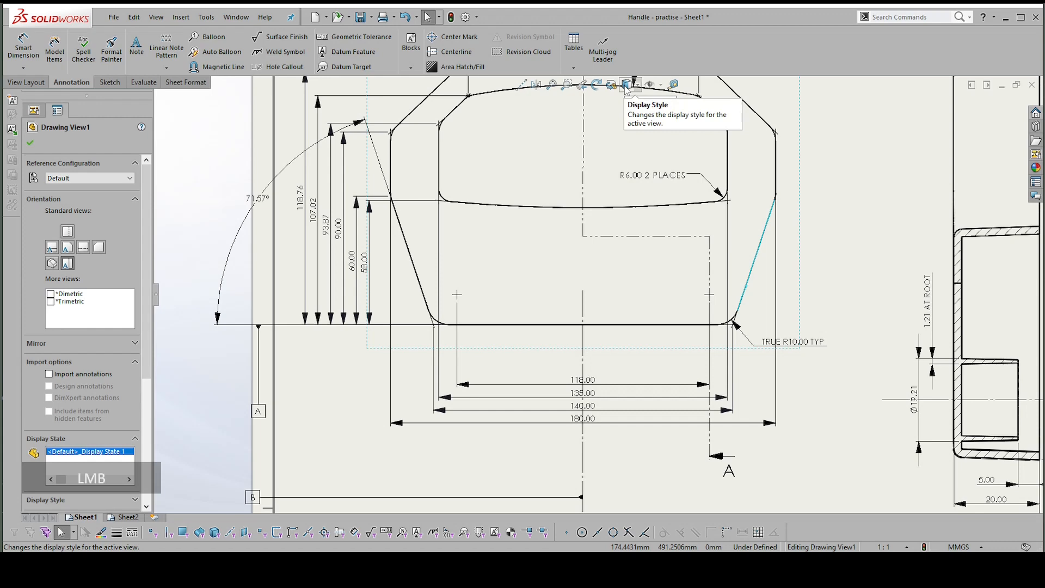
{"action": "left_click", "coordinate": [626, 86]}
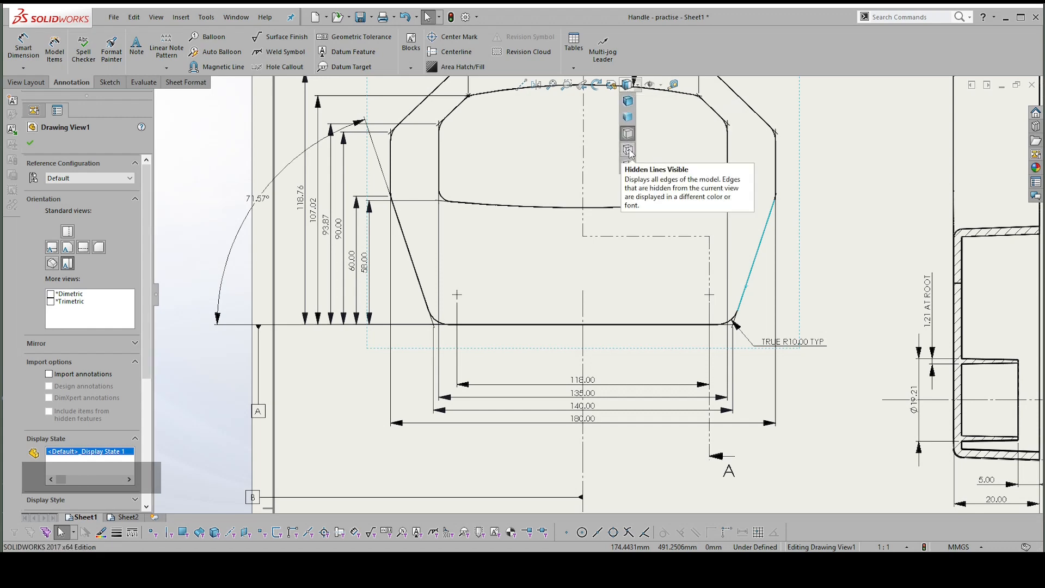
{"action": "left_click", "coordinate": [628, 150]}
{"action": "scroll", "coordinate": [758, 304], "scroll_direction": "up", "scroll_amount": 2}
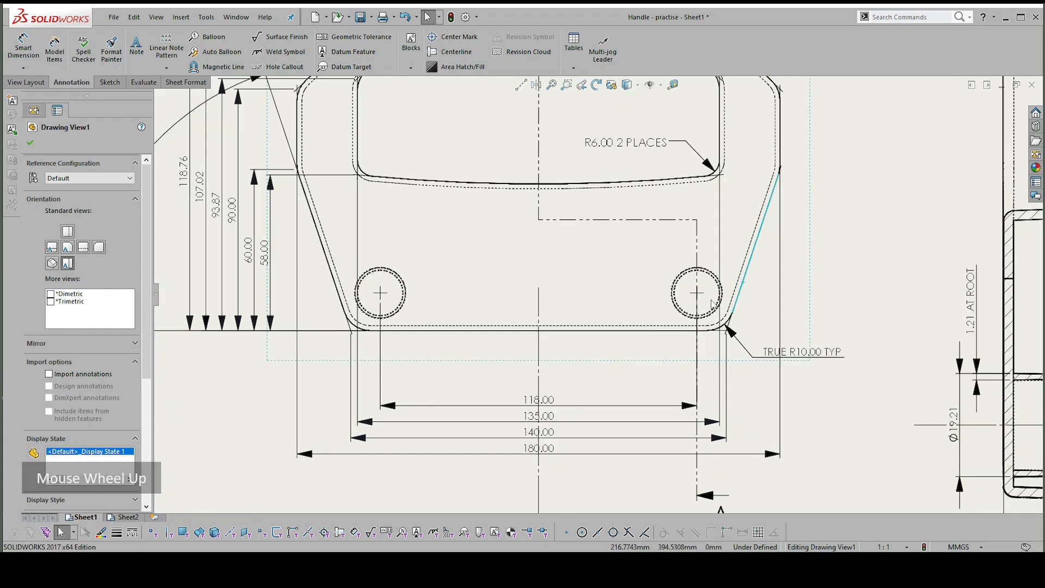
{"action": "left_click", "coordinate": [453, 36]}
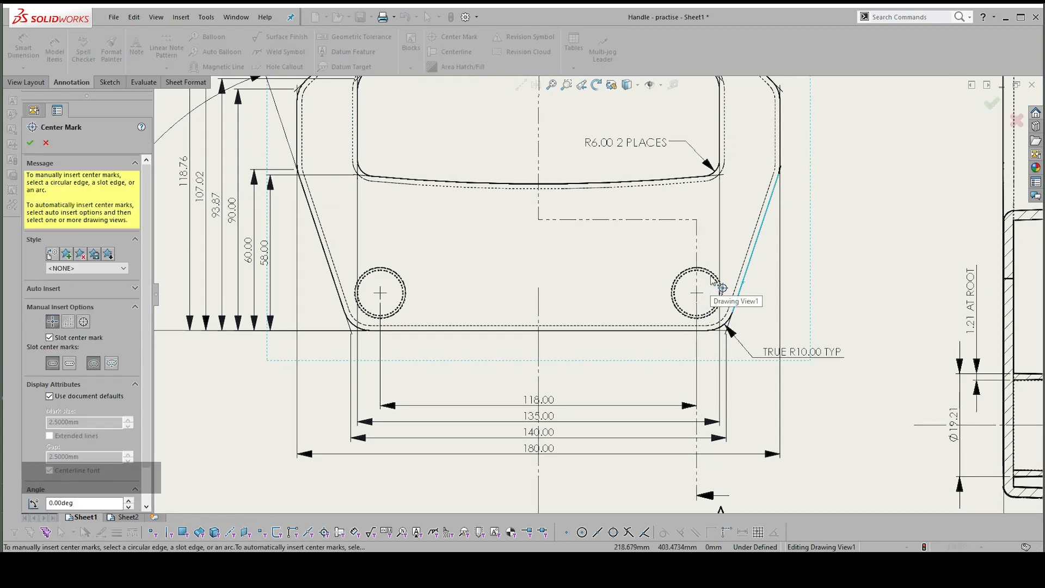
{"action": "scroll", "coordinate": [710, 280], "scroll_direction": "up", "scroll_amount": 2}
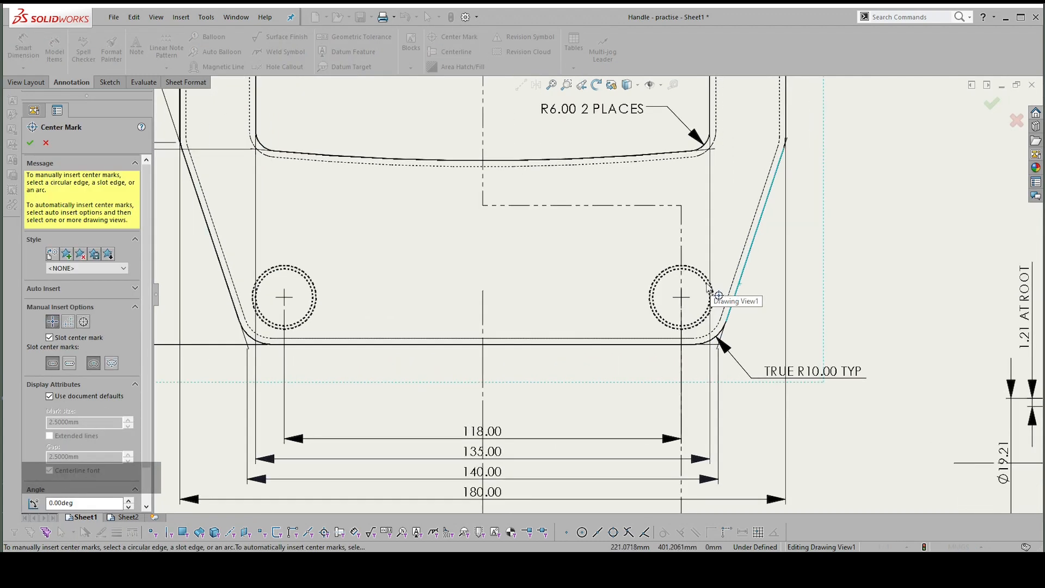
{"action": "left_click", "coordinate": [293, 276]}
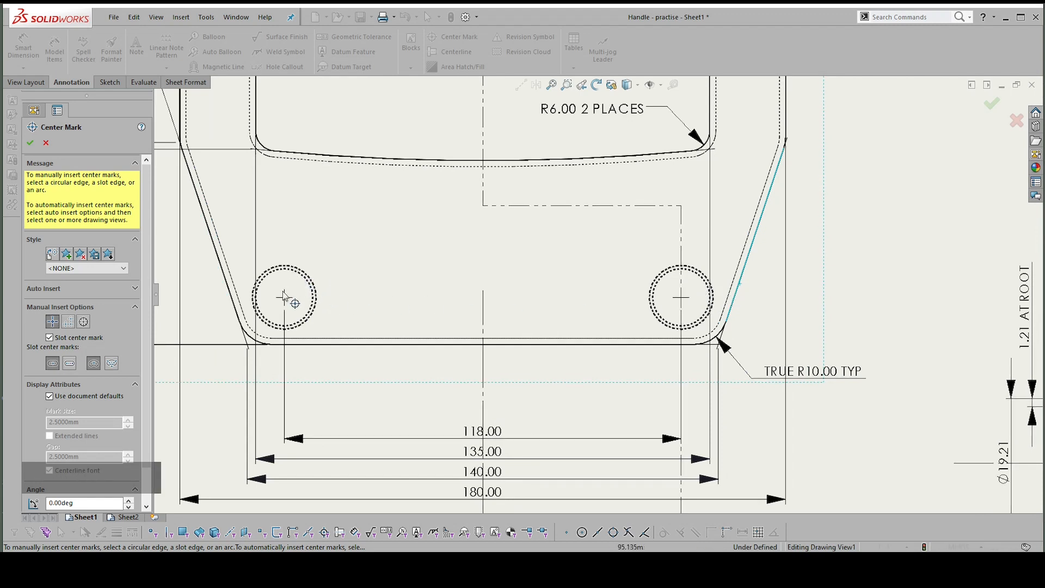
{"action": "key", "text": "Escape"}
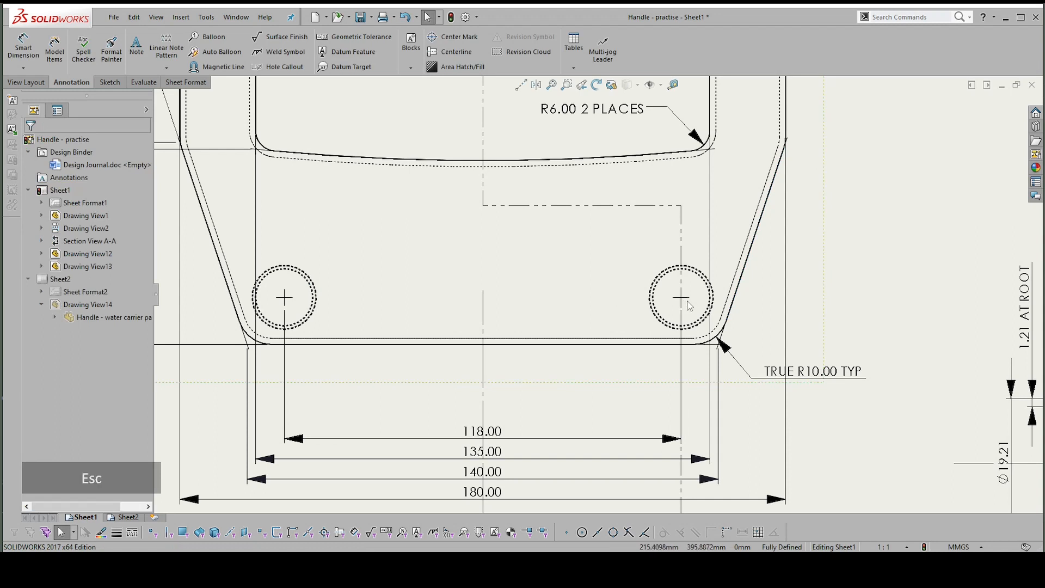
{"action": "scroll", "coordinate": [596, 295], "scroll_direction": "down", "scroll_amount": 1}
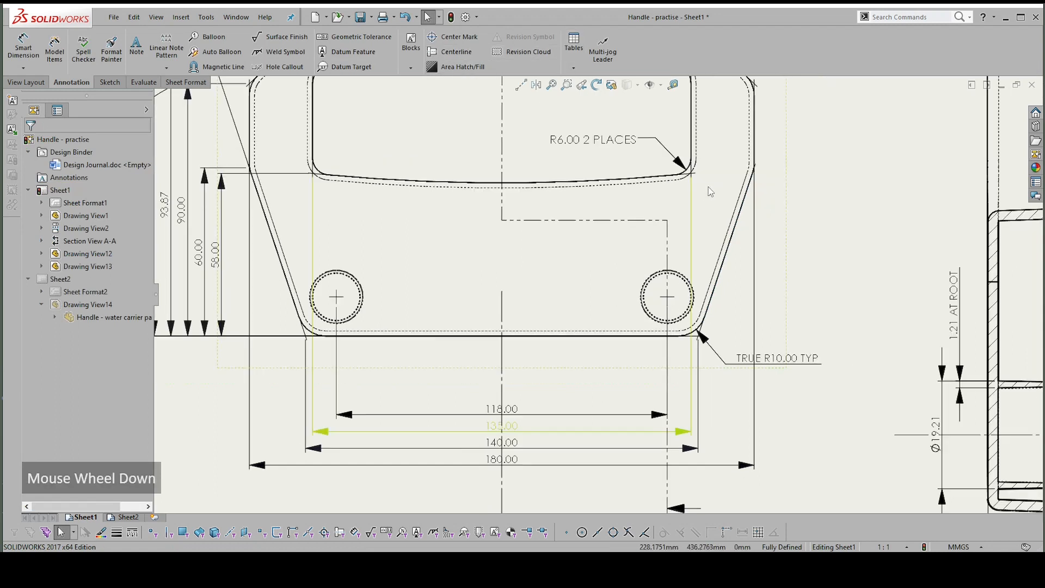
- Return to Sheet2 and add centre marks to both bolt holes near the handle's bottom edge
{"action": "left_click", "coordinate": [130, 517]}
{"action": "scroll", "coordinate": [788, 343], "scroll_direction": "up", "scroll_amount": 1}
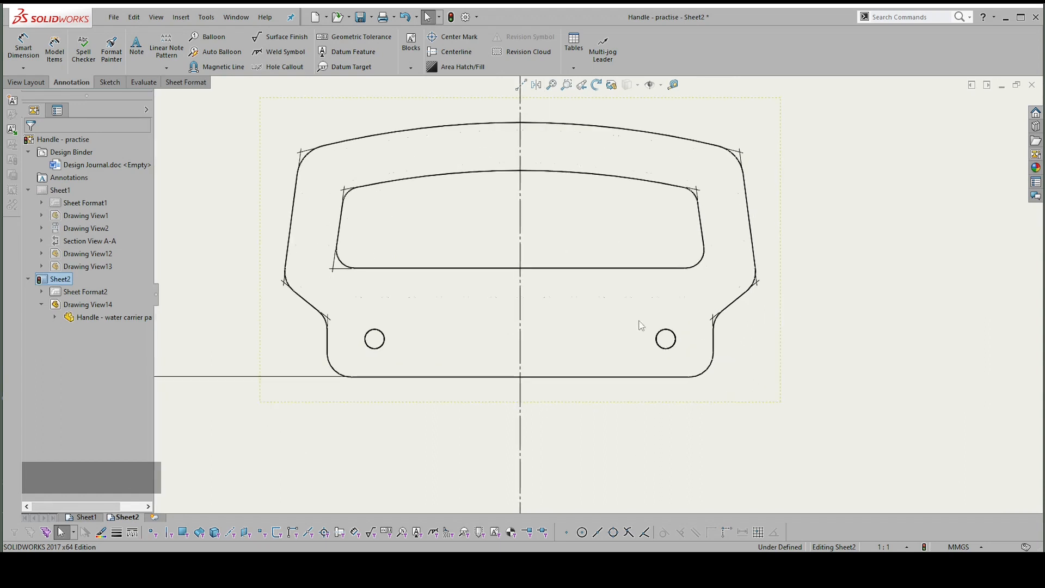
{"action": "left_click", "coordinate": [463, 42]}
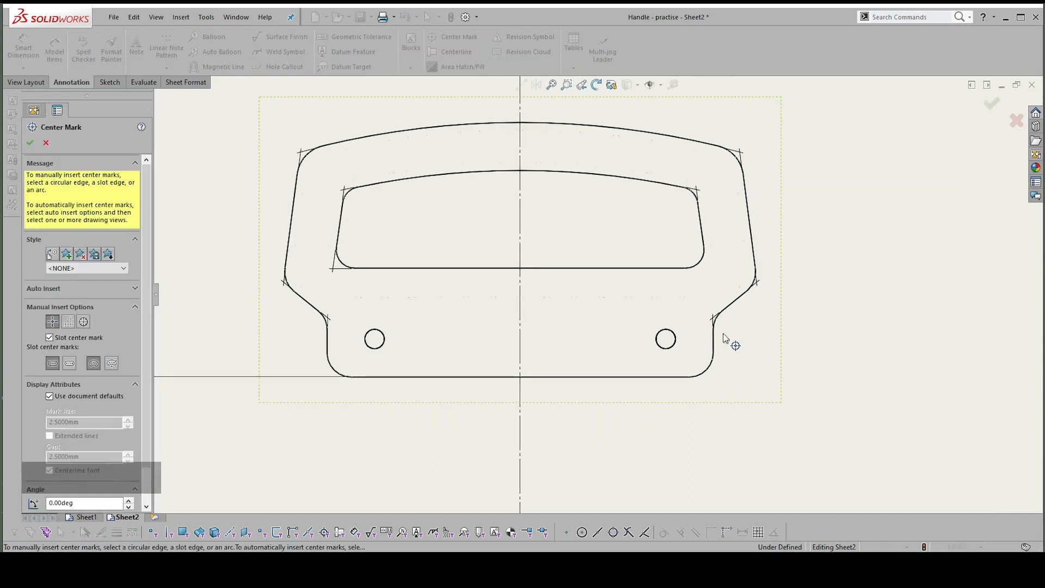
{"action": "left_click", "coordinate": [671, 336]}
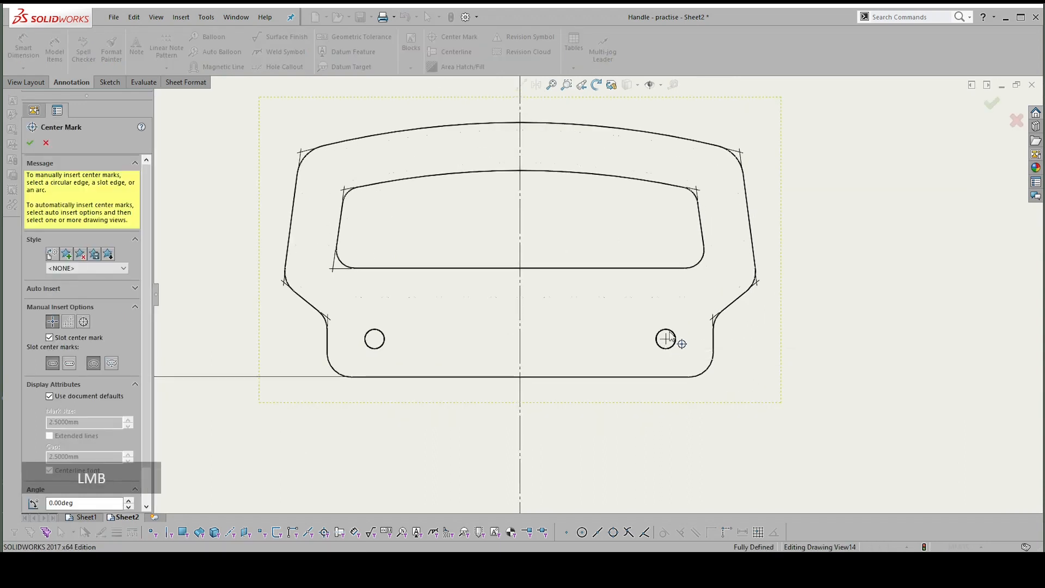
{"action": "left_click", "coordinate": [375, 336]}
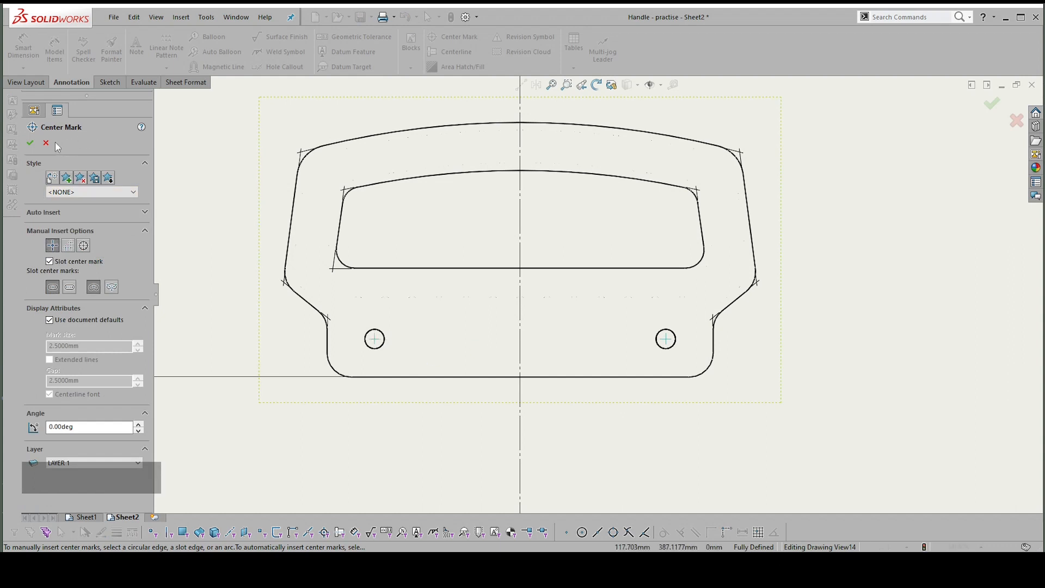
{"action": "left_click", "coordinate": [32, 145]}
- Set the tangent edge display of the handle view on Sheet2 to Tangent Edges With Font
{"action": "scroll", "coordinate": [628, 322], "scroll_direction": "down", "scroll_amount": 2}
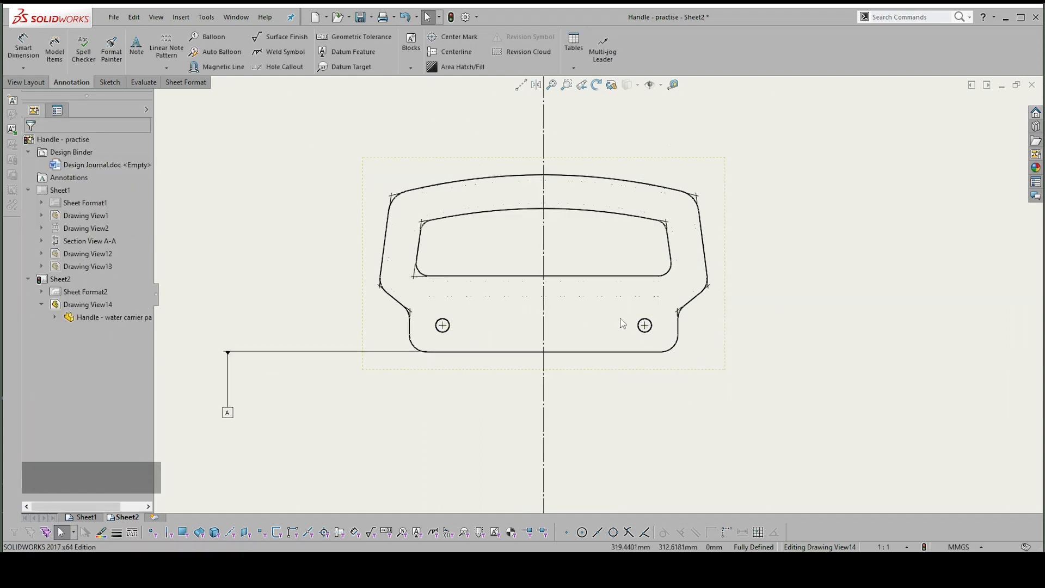
{"action": "scroll", "coordinate": [527, 170], "scroll_direction": "down", "scroll_amount": 1}
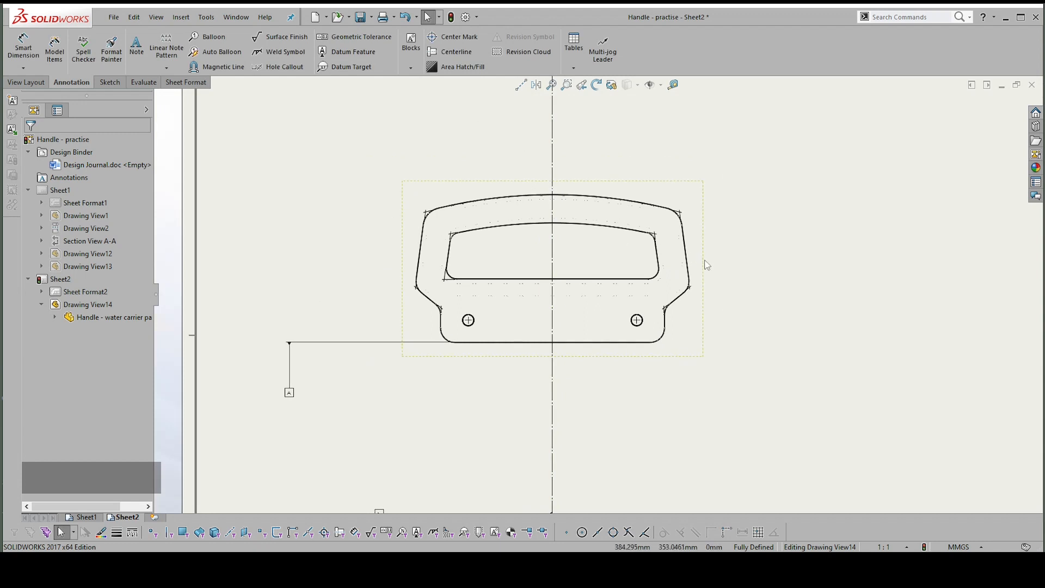
{"action": "scroll", "coordinate": [704, 263], "scroll_direction": "up", "scroll_amount": 1}
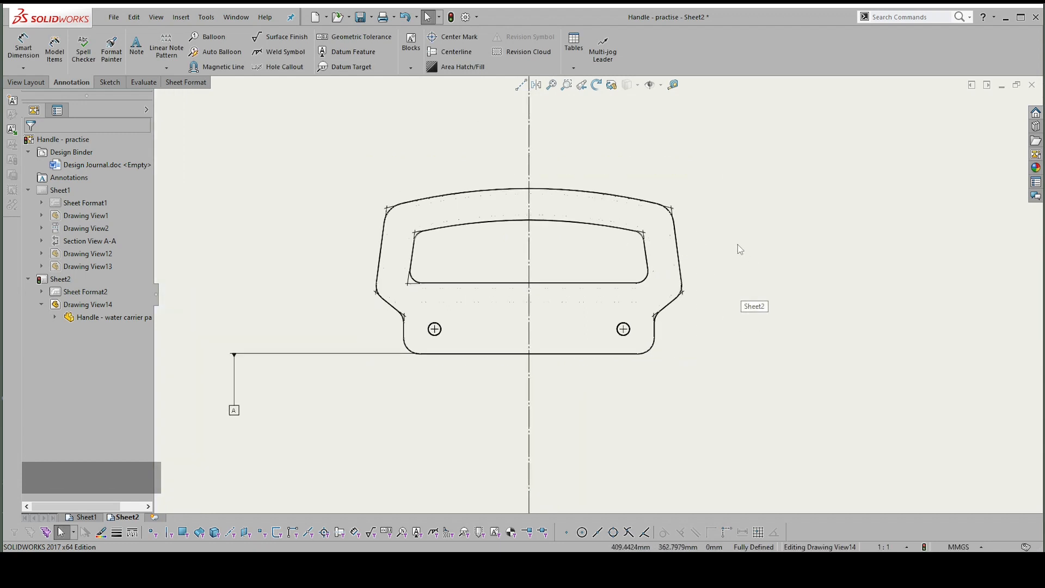
{"action": "left_click", "coordinate": [690, 272]}
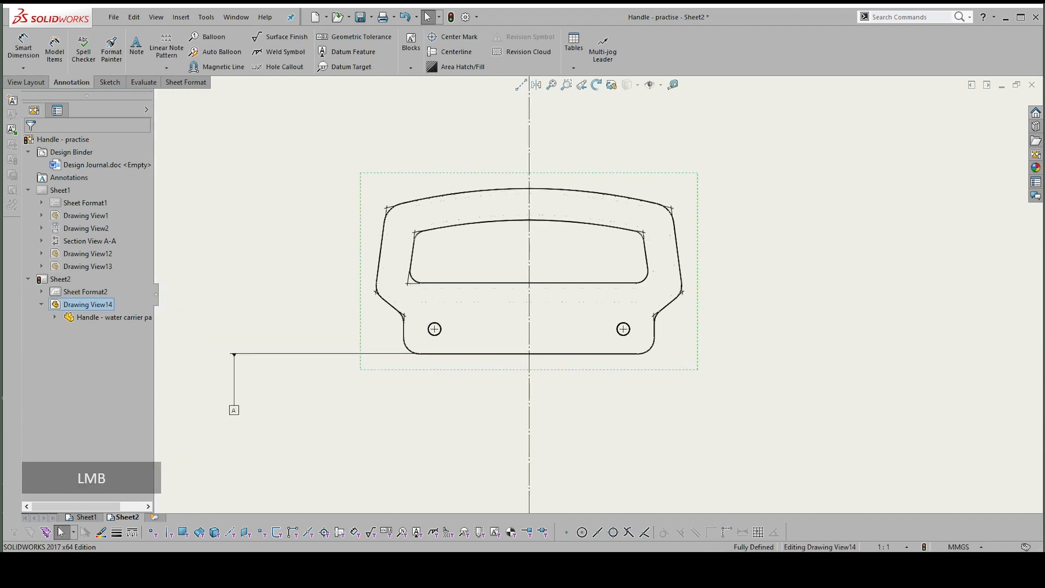
{"action": "right_click", "coordinate": [699, 264]}
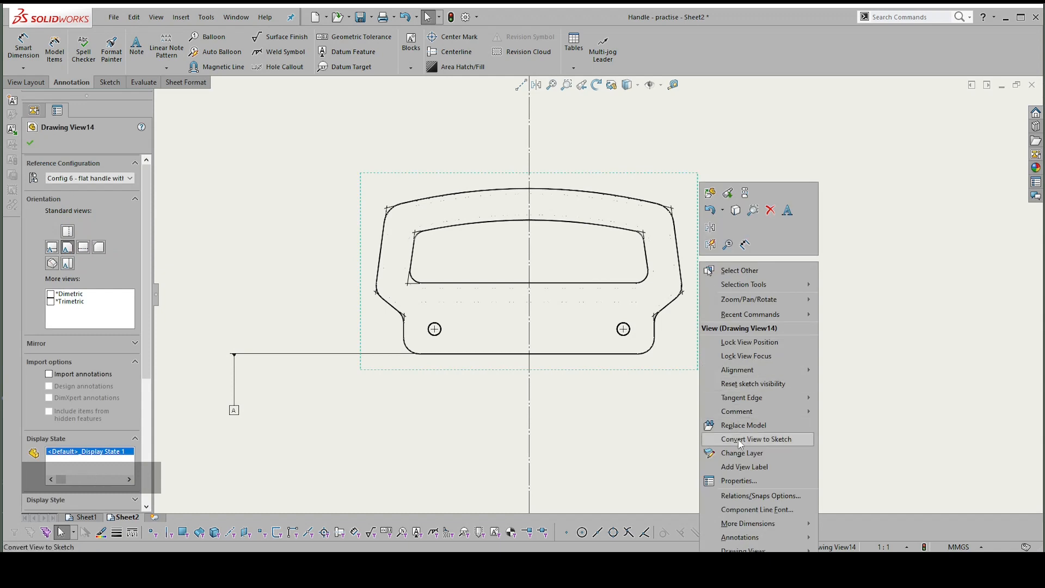
{"action": "mouse_move", "coordinate": [742, 397]}
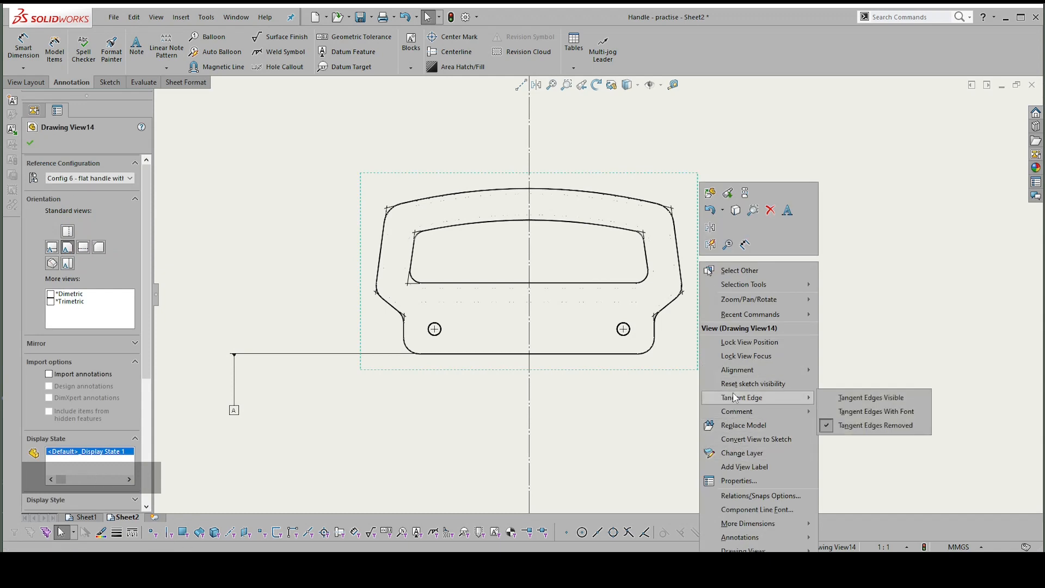
{"action": "left_click", "coordinate": [865, 411]}
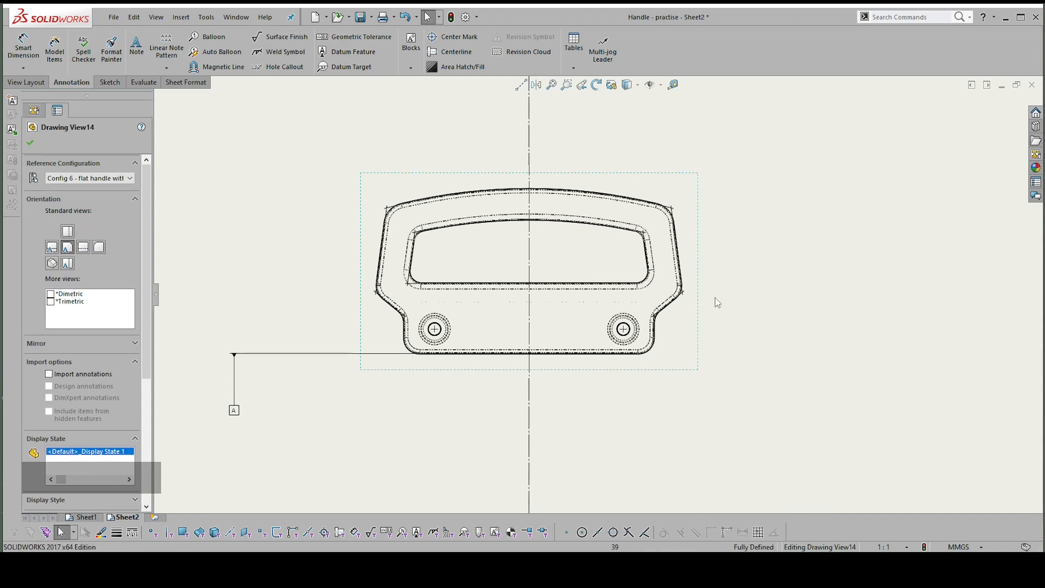
{"action": "scroll", "coordinate": [716, 296], "scroll_direction": "up", "scroll_amount": 2}
{"action": "scroll", "coordinate": [627, 251], "scroll_direction": "up", "scroll_amount": 3}
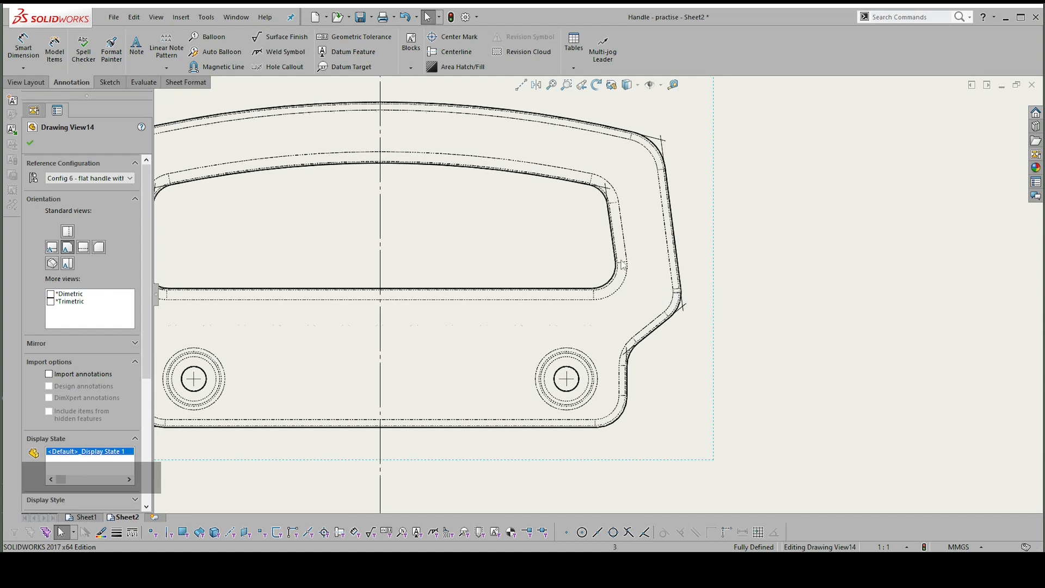
- Try Tangent Edges Visible on the handle view, and return it to Tangent Edges With Font
{"action": "right_click", "coordinate": [714, 257]}
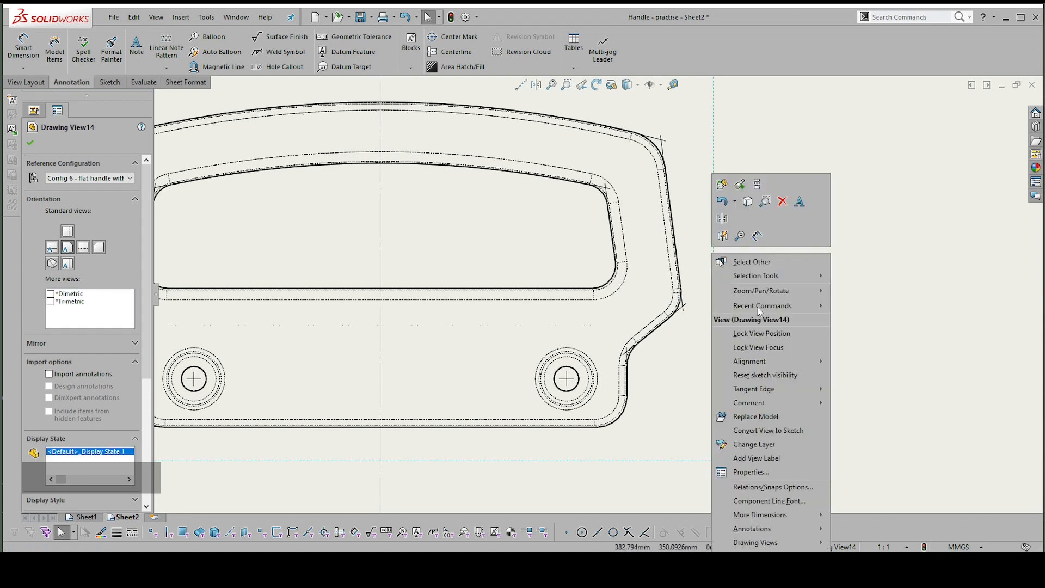
{"action": "mouse_move", "coordinate": [758, 390]}
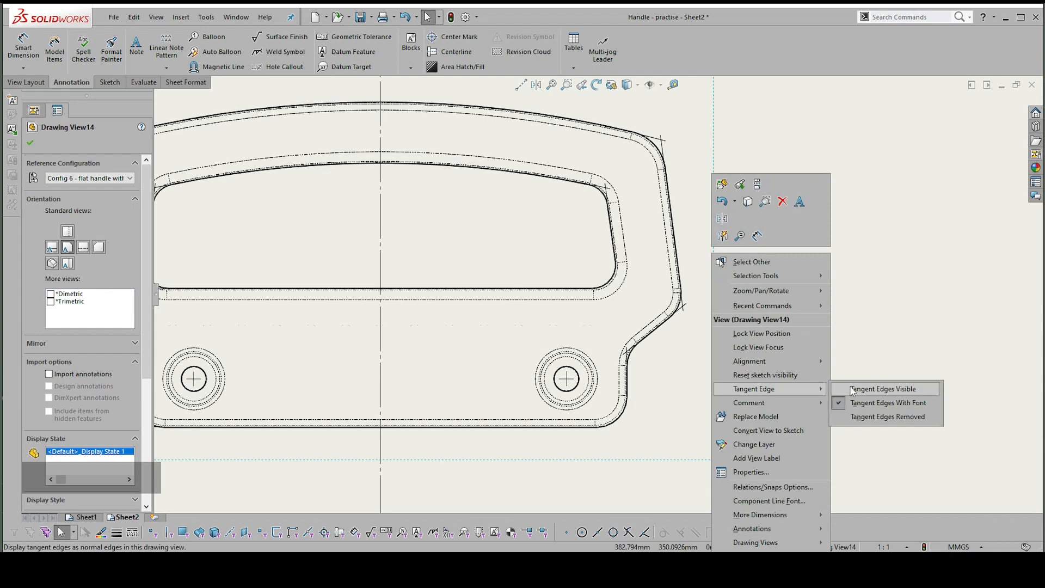
{"action": "left_click", "coordinate": [850, 390]}
{"action": "scroll", "coordinate": [698, 302], "scroll_direction": "down", "scroll_amount": 2}
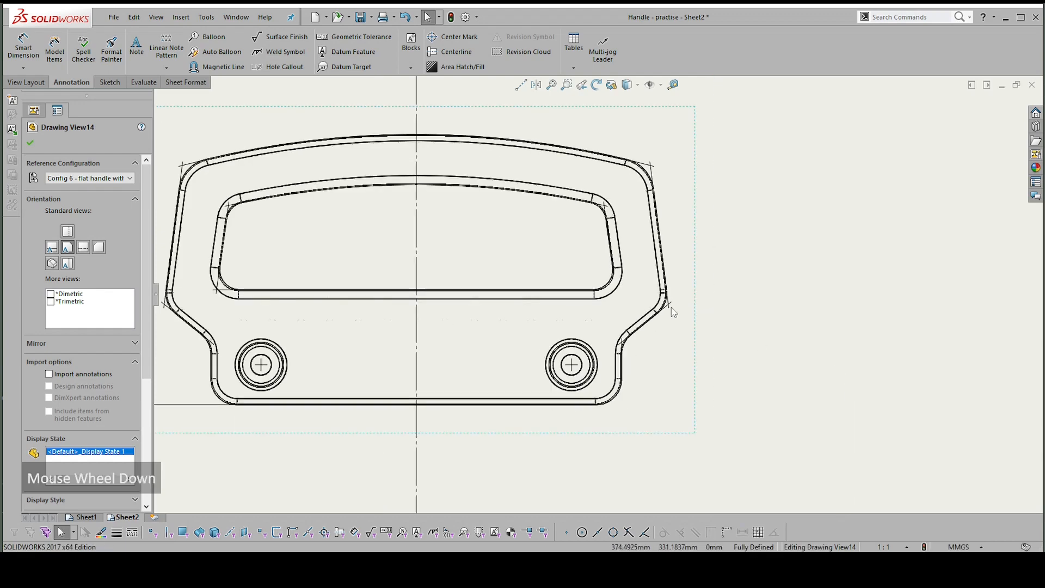
{"action": "scroll", "coordinate": [712, 323], "scroll_direction": "up", "scroll_amount": 1}
{"action": "right_click", "coordinate": [700, 304]}
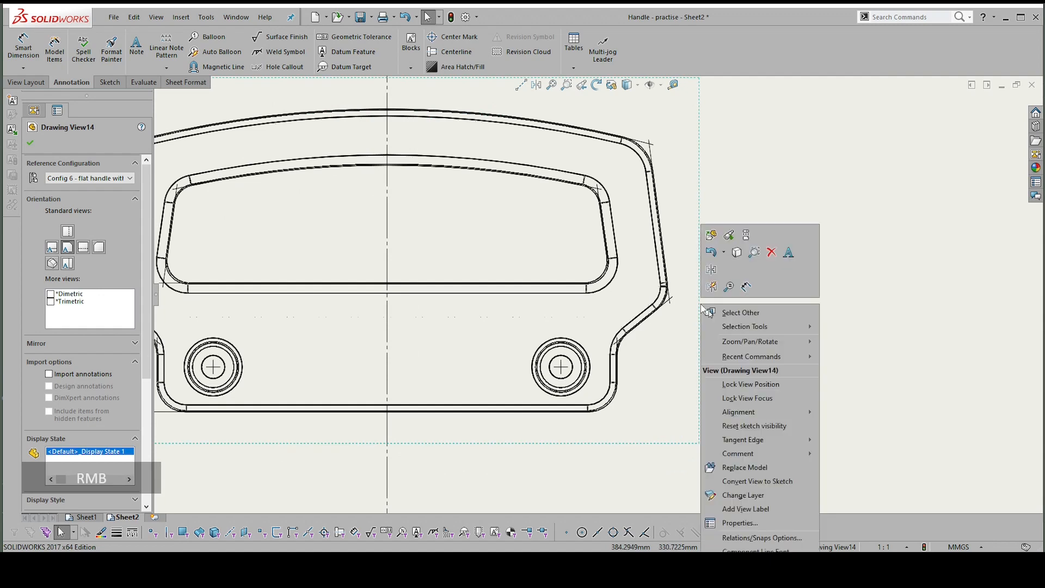
{"action": "mouse_move", "coordinate": [753, 442]}
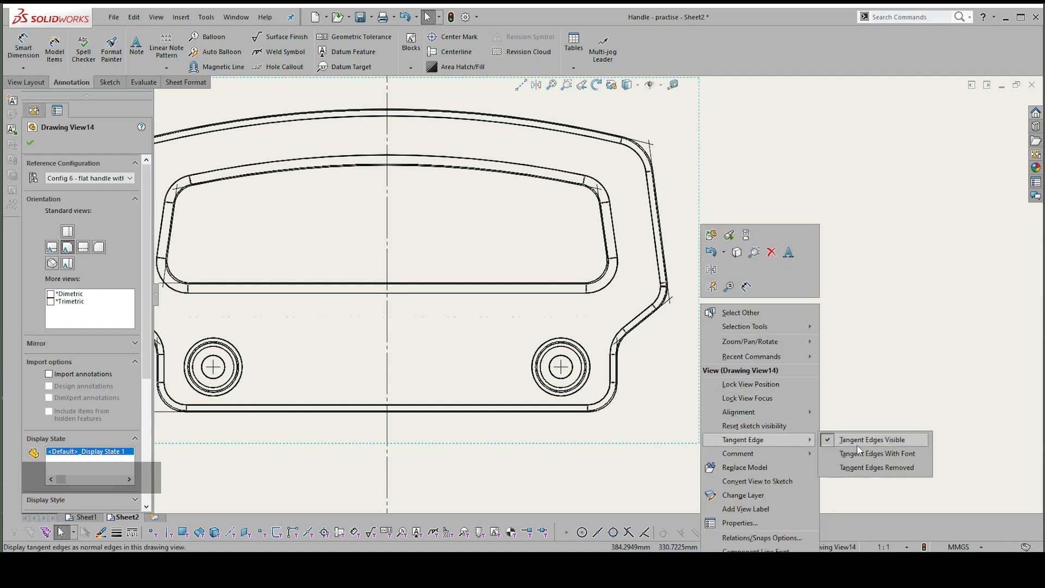
{"action": "left_click", "coordinate": [853, 457]}
{"action": "scroll", "coordinate": [691, 319], "scroll_direction": "down", "scroll_amount": 1}
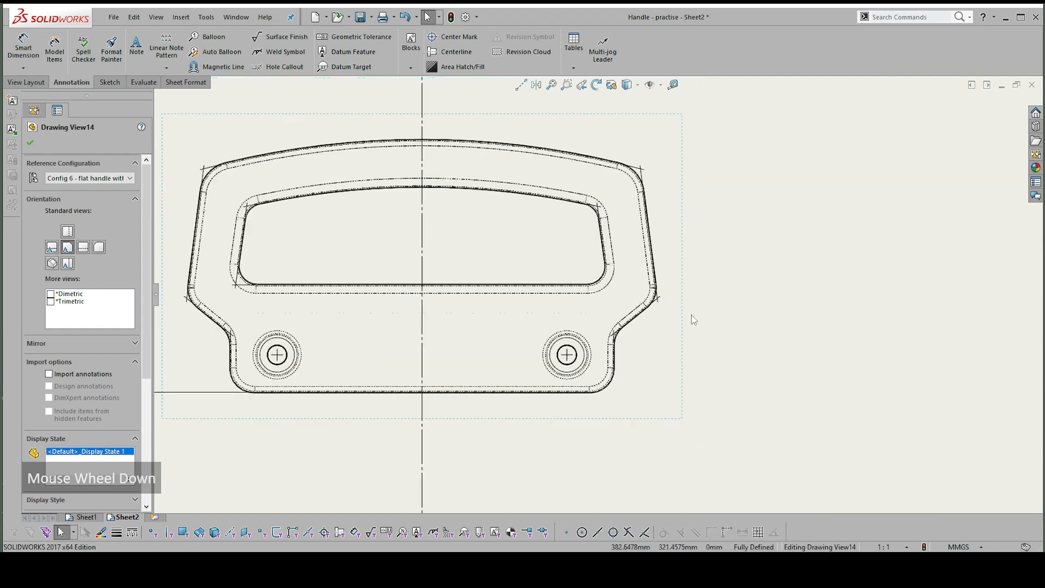
{"action": "scroll", "coordinate": [489, 217], "scroll_direction": "up", "scroll_amount": 1}
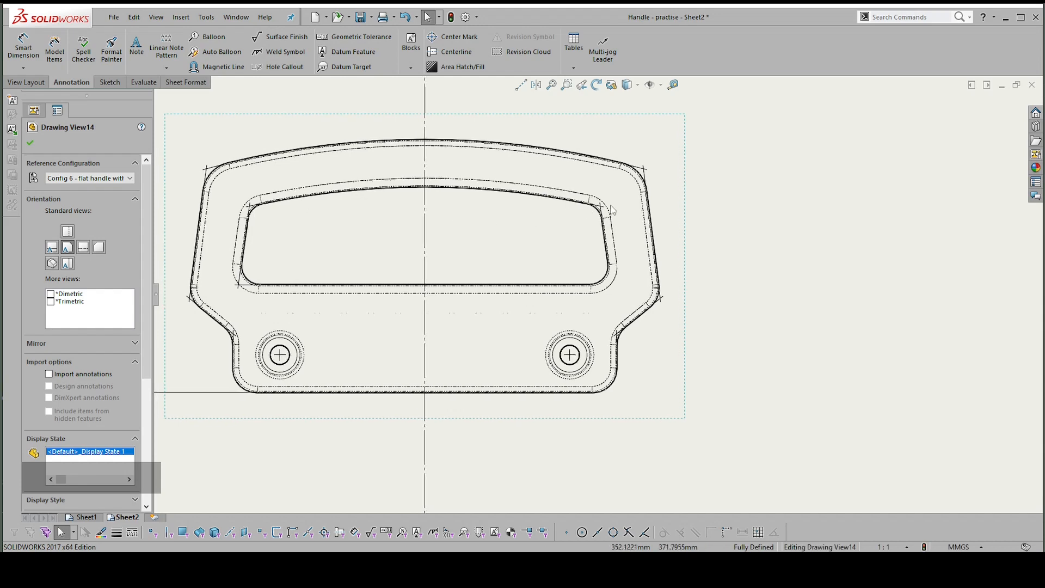
- Dimension the horizontal distance between the two bolt hole centres, placing it below the handle's bottom edge
{"action": "scroll", "coordinate": [708, 229], "scroll_direction": "down", "scroll_amount": 2}
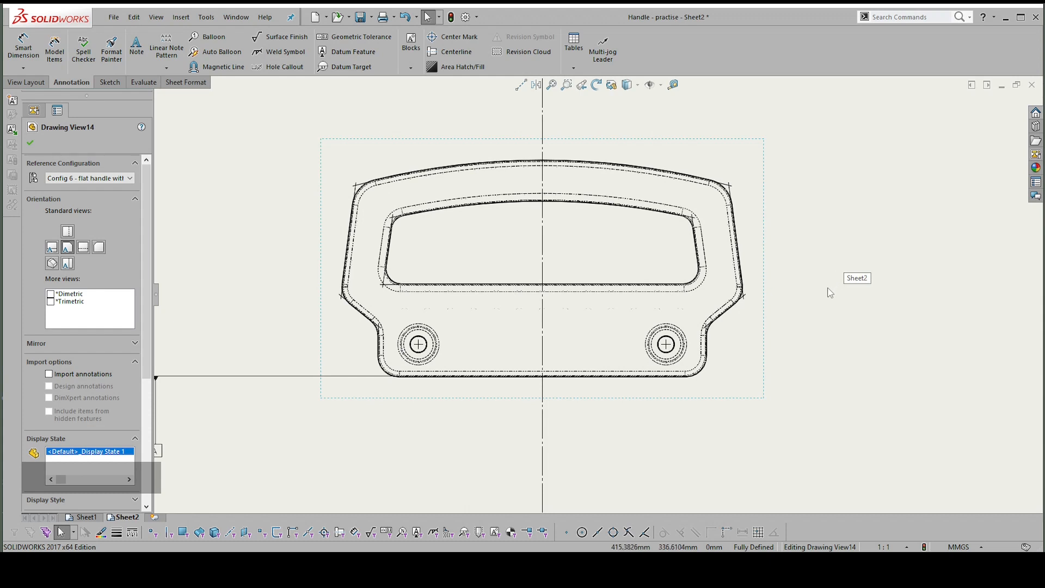
{"action": "right_click_drag", "start_coordinate": [830, 294], "coordinate": [827, 239]}
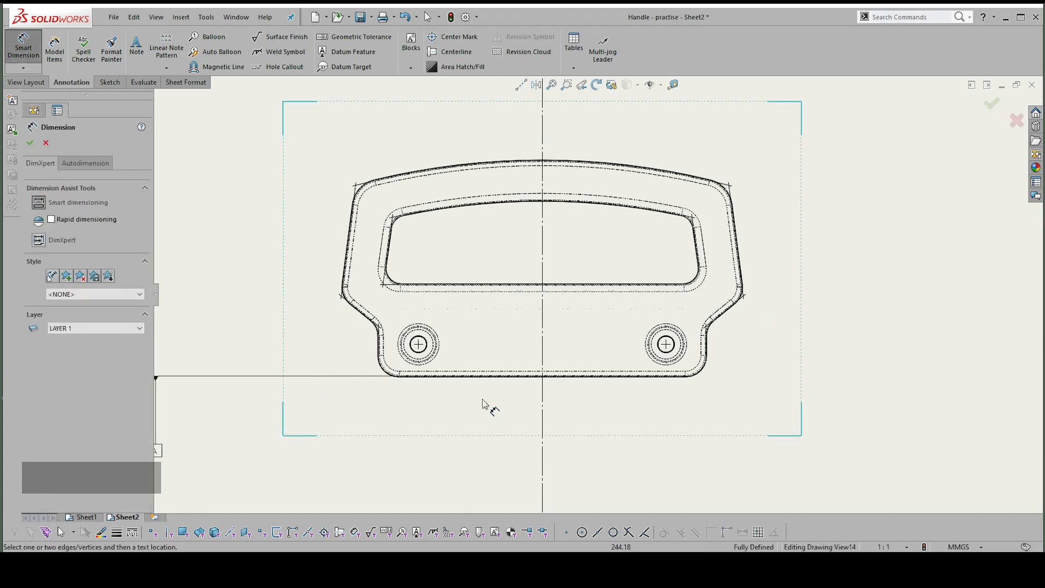
{"action": "scroll", "coordinate": [435, 356], "scroll_direction": "down", "scroll_amount": 1}
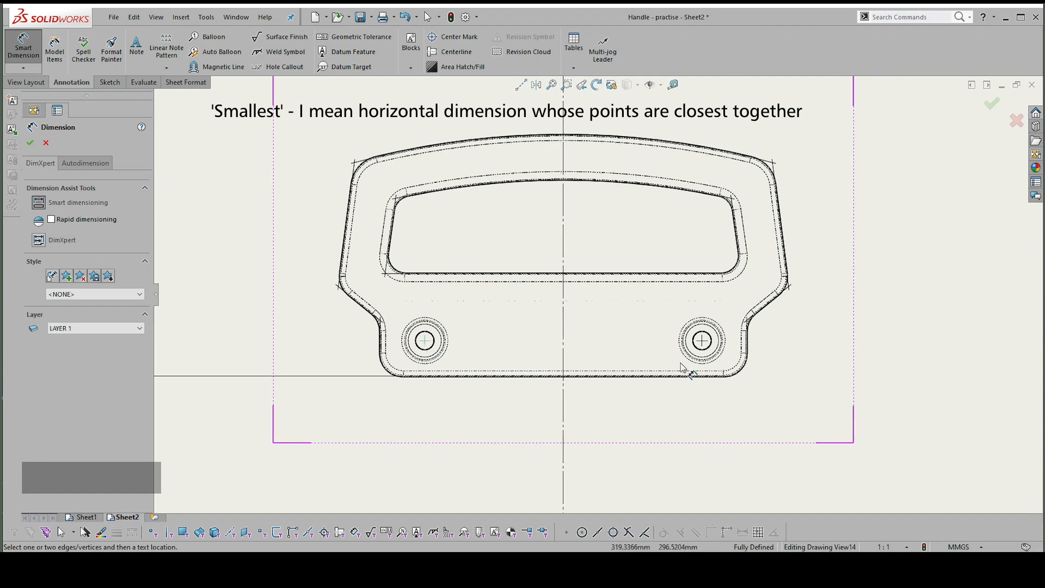
{"action": "scroll", "coordinate": [698, 338], "scroll_direction": "up", "scroll_amount": 2}
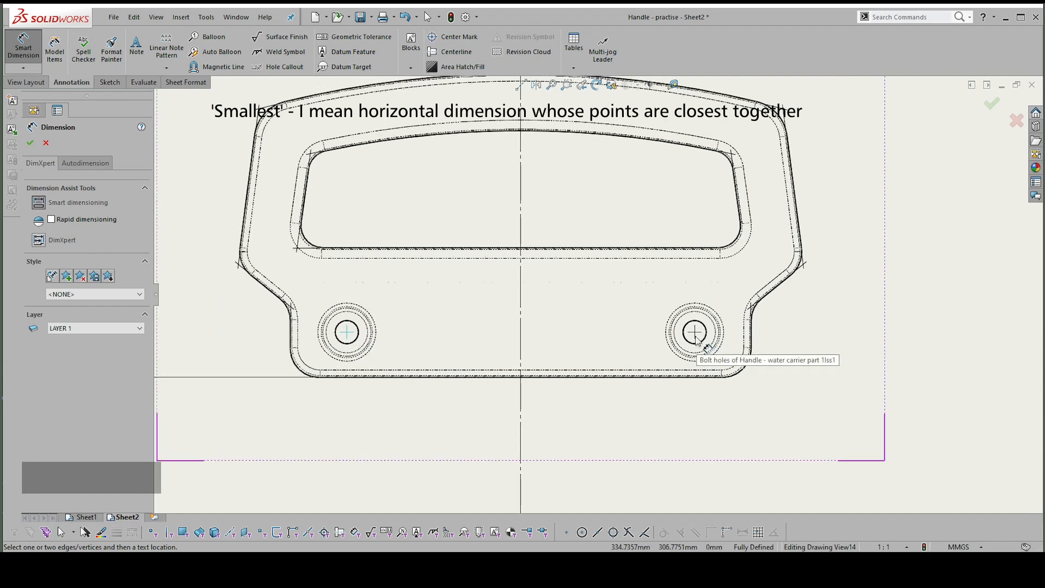
{"action": "left_click", "coordinate": [698, 341]}
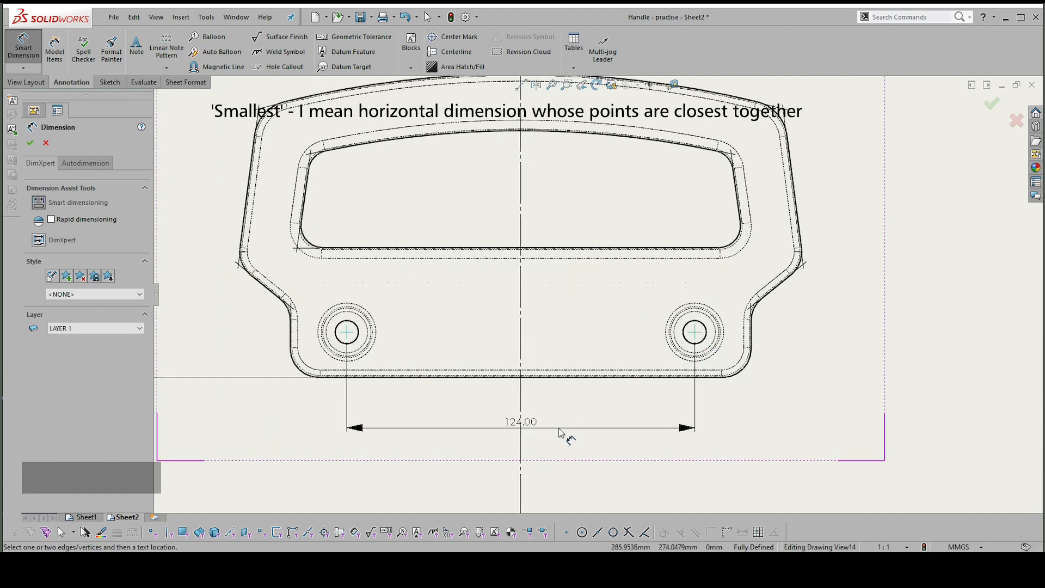
{"action": "left_click", "coordinate": [580, 429]}
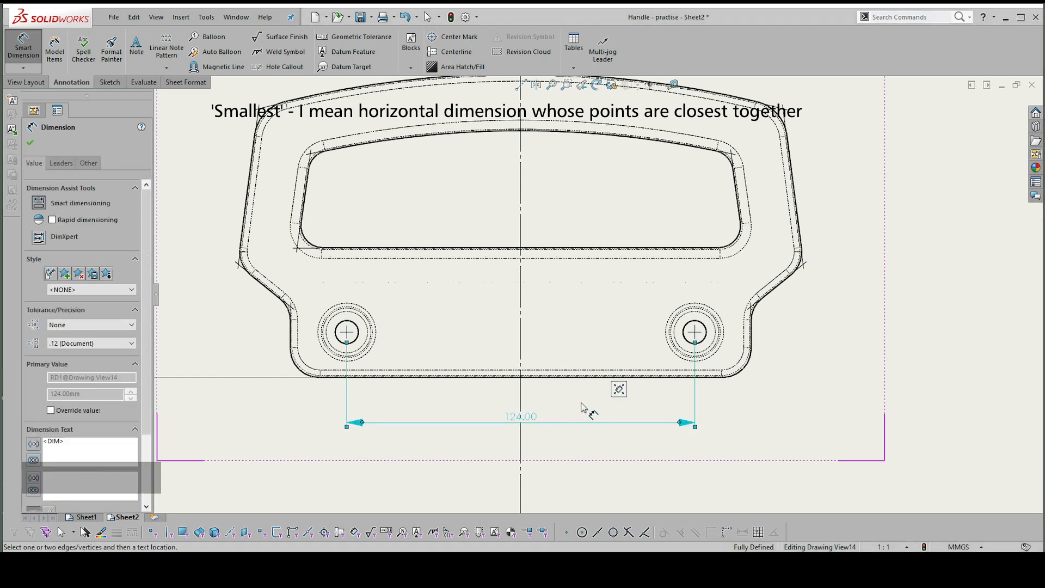
{"action": "key", "text": "Escape"}
- Dimension the right bolt hole from the vertical centreline, and delete that dimension
{"action": "right_click_drag", "start_coordinate": [948, 310], "coordinate": [957, 255]}
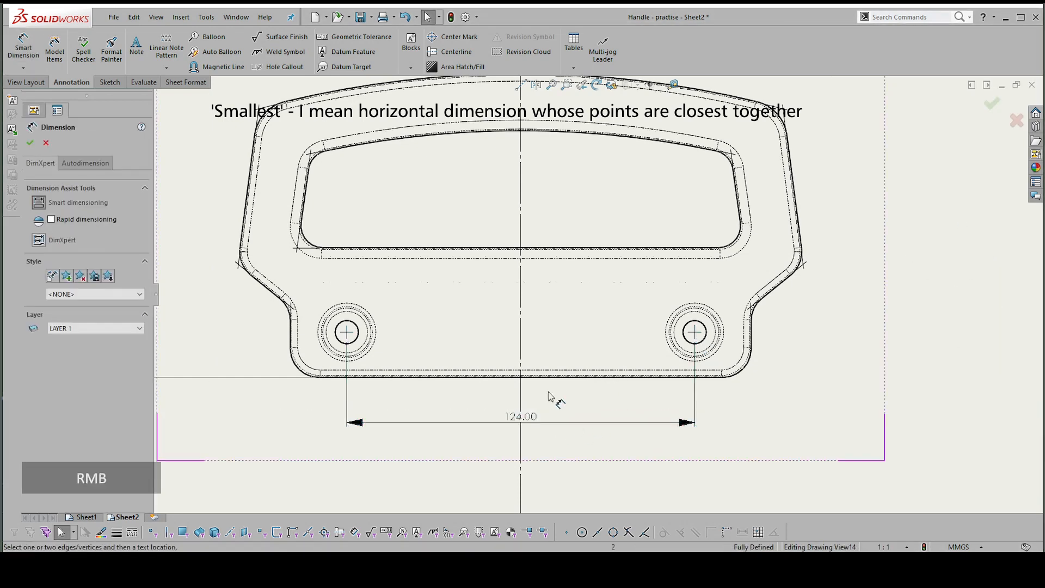
{"action": "left_click", "coordinate": [521, 397]}
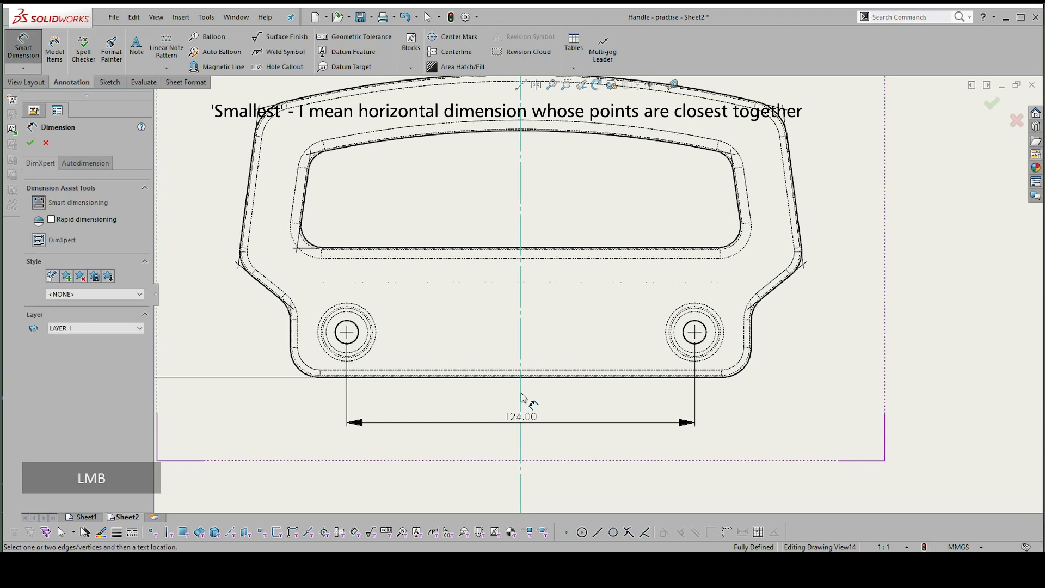
{"action": "left_click", "coordinate": [695, 340]}
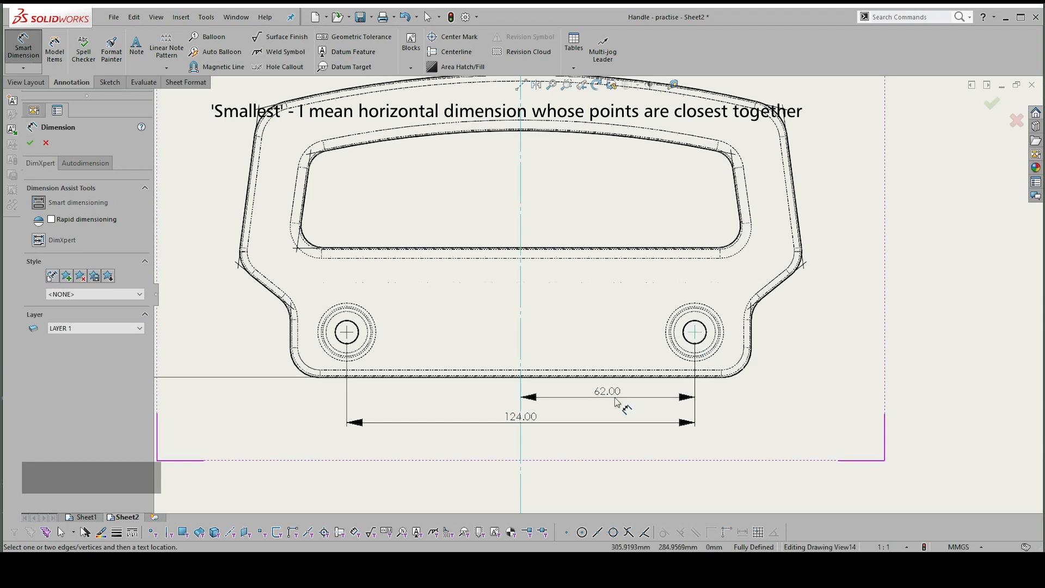
{"action": "left_click", "coordinate": [615, 406]}
{"action": "key", "text": "Escape"}
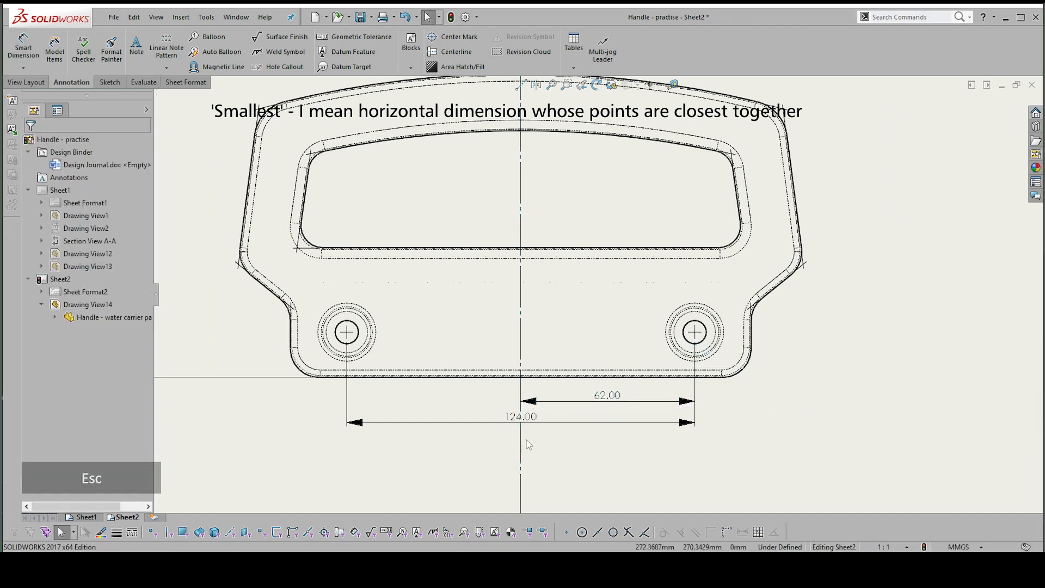
{"action": "left_click", "coordinate": [607, 401]}
{"action": "key", "text": "Delete"}
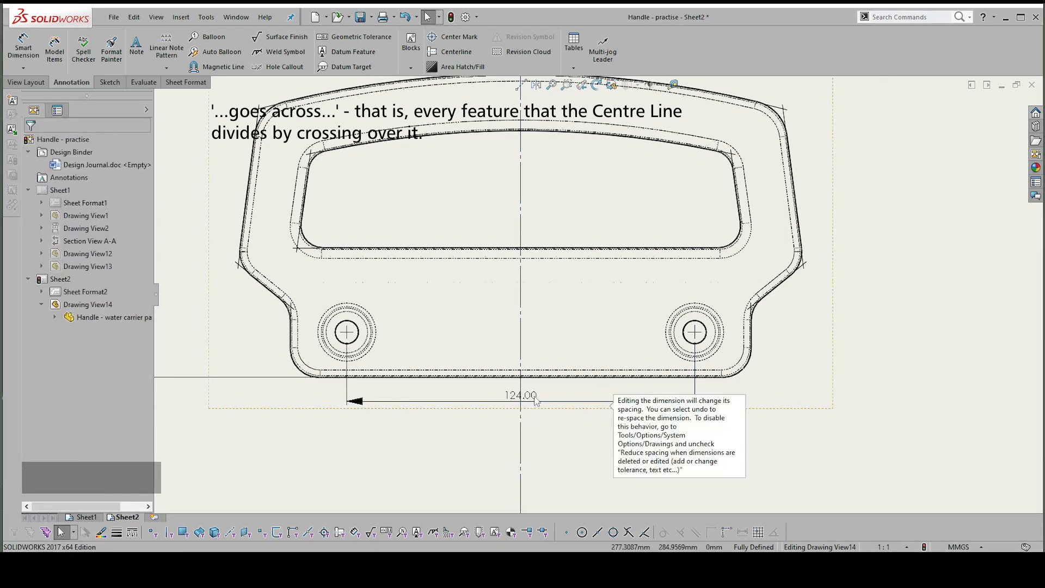
- Move the bolt hole spacing dimension slightly lower, and dimension from the vertical centreline to the right bolt hole's centre above it
{"action": "left_click_drag", "start_coordinate": [536, 401], "coordinate": [536, 409]}
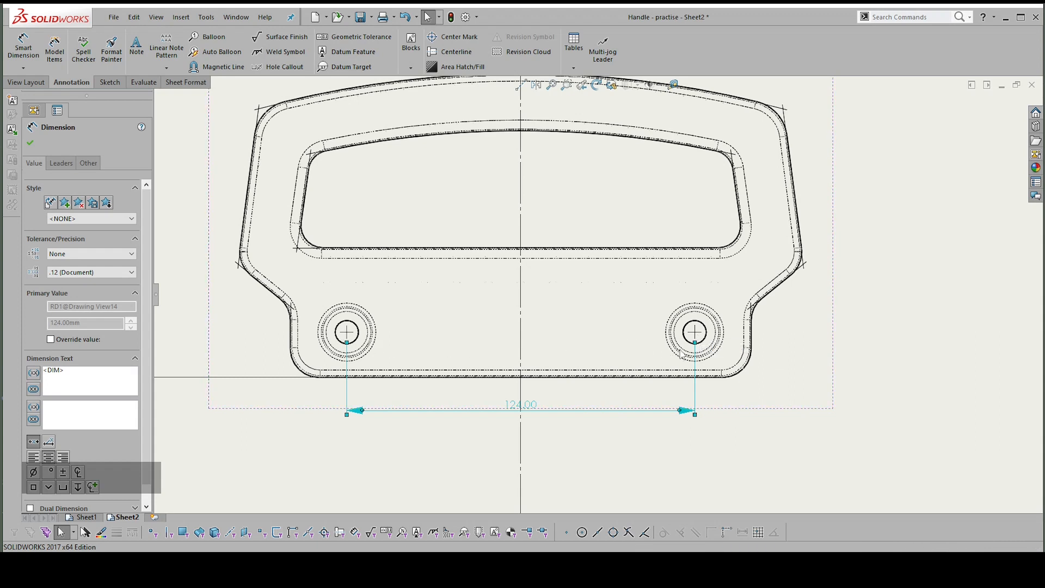
{"action": "left_click", "coordinate": [583, 434]}
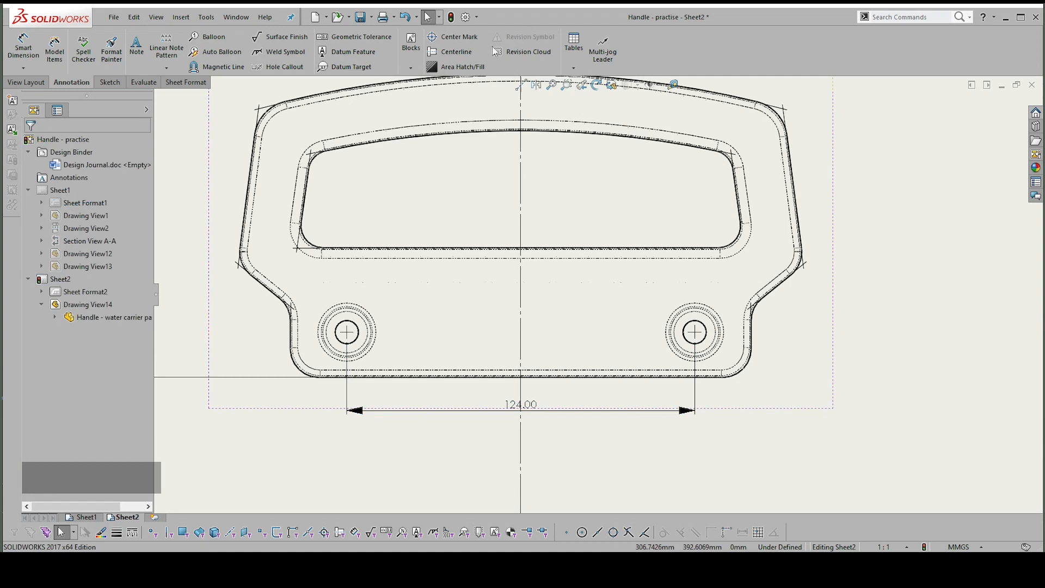
{"action": "right_click", "coordinate": [956, 230]}
{"action": "right_click_drag", "start_coordinate": [956, 230], "coordinate": [956, 197]}
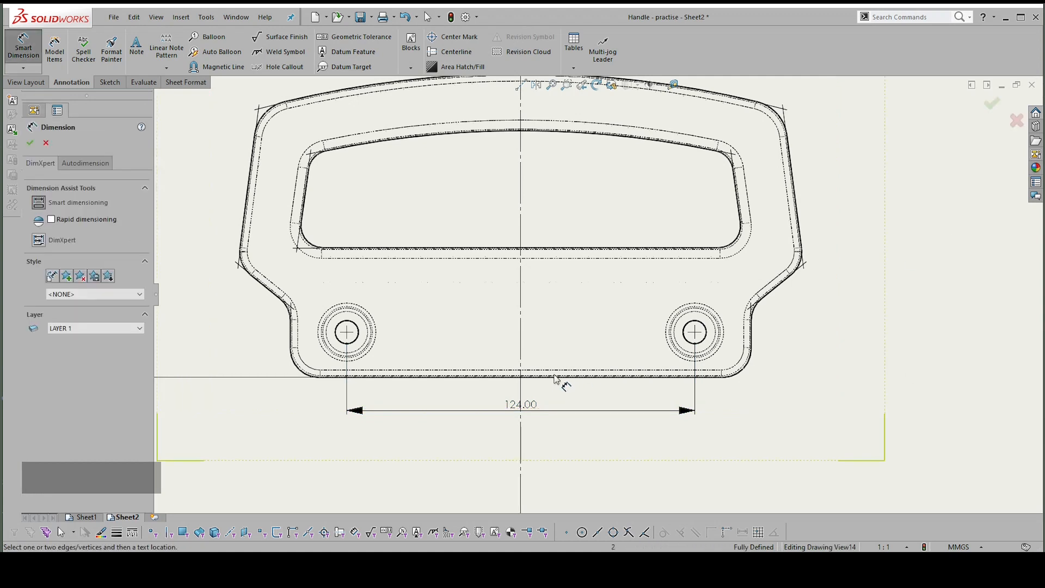
{"action": "left_click", "coordinate": [521, 390]}
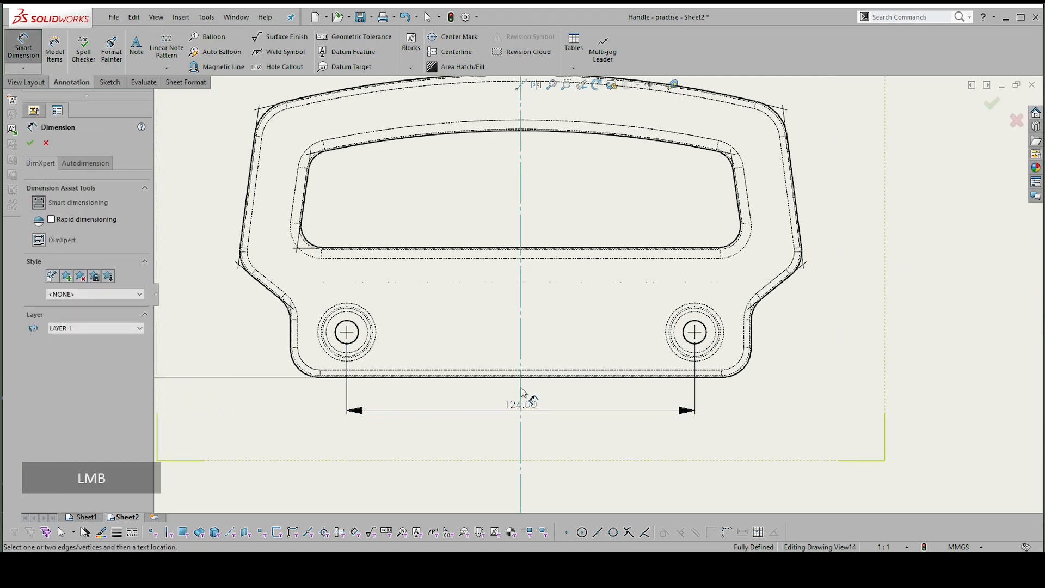
{"action": "left_click", "coordinate": [698, 340]}
{"action": "left_click", "coordinate": [611, 400]}
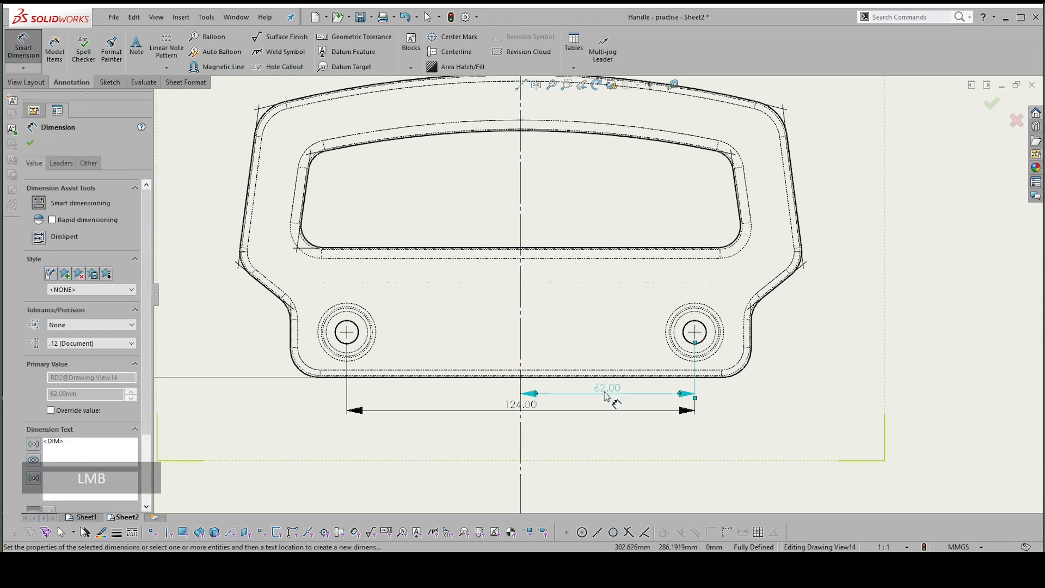
- Dimension the horizontal distance from the vertical centreline to the left bolt hole's centre, placing it level with the right one
{"action": "key", "text": "Escape"}
{"action": "scroll", "coordinate": [611, 394], "scroll_direction": "up", "scroll_amount": 3}
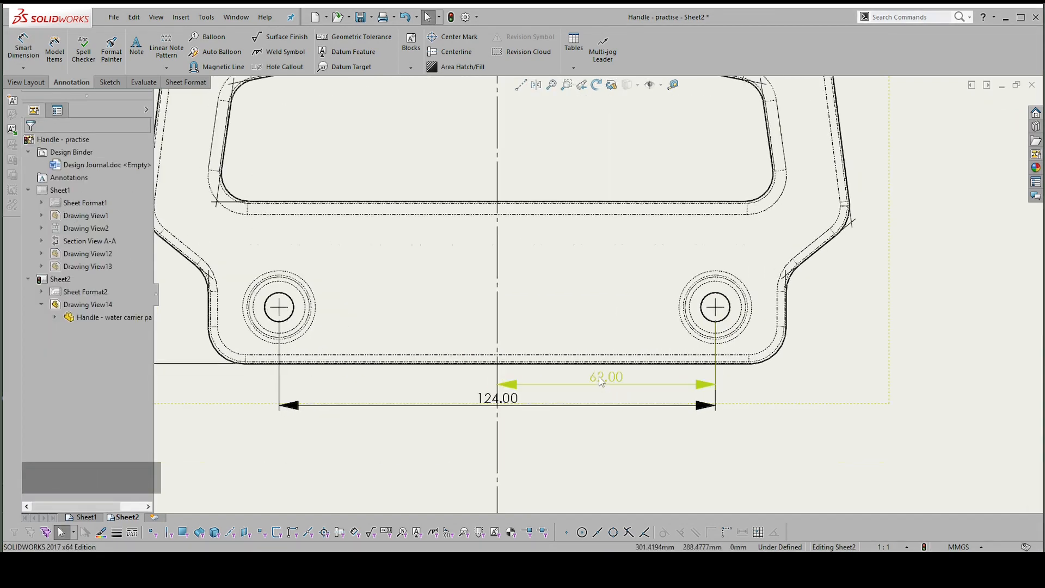
{"action": "right_click_drag", "start_coordinate": [846, 405], "coordinate": [921, 362]}
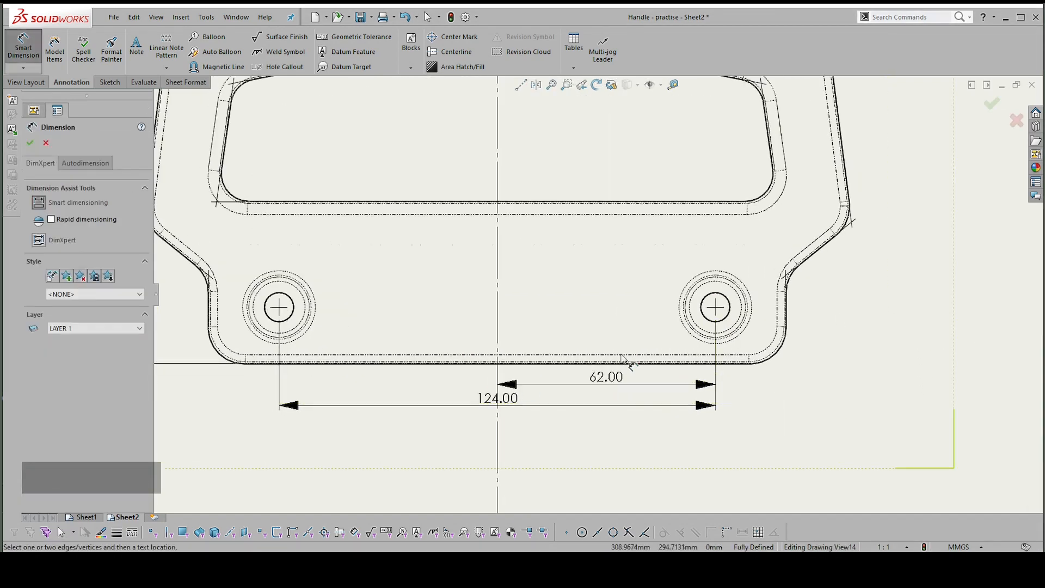
{"action": "left_click", "coordinate": [496, 379]}
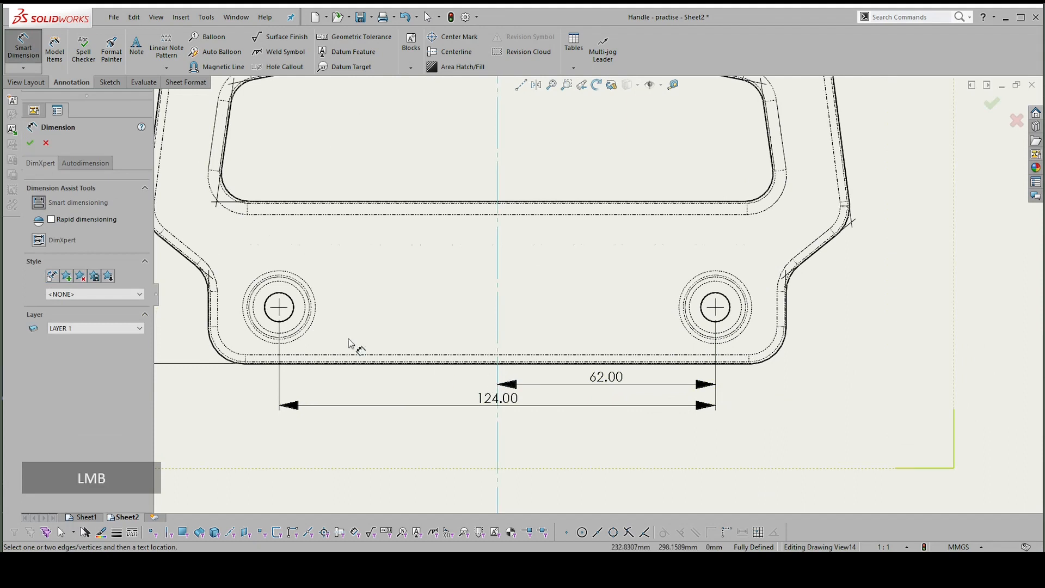
{"action": "left_click", "coordinate": [279, 307]}
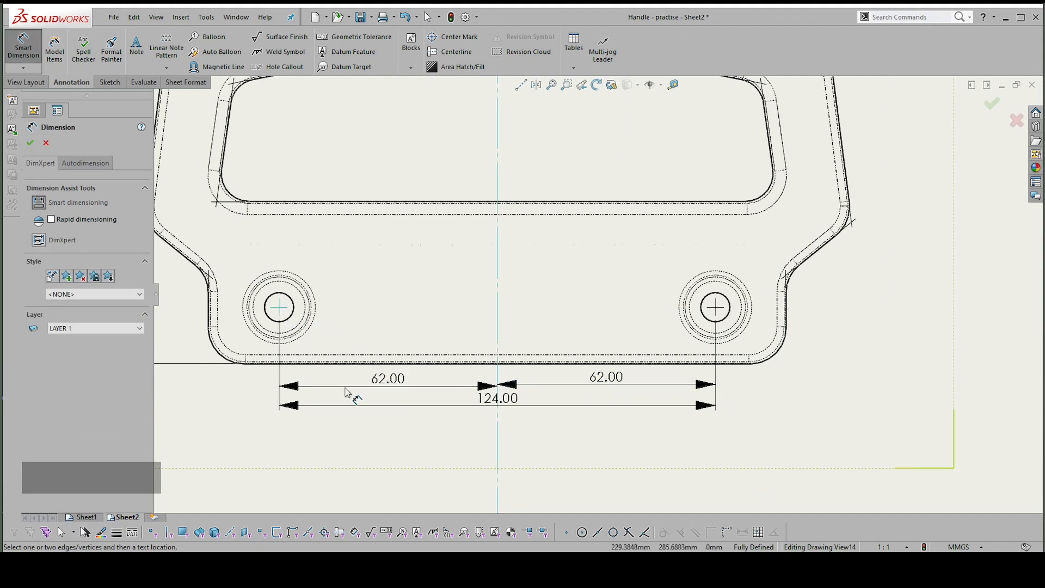
{"action": "left_click", "coordinate": [350, 390]}
{"action": "key", "text": "Escape"}
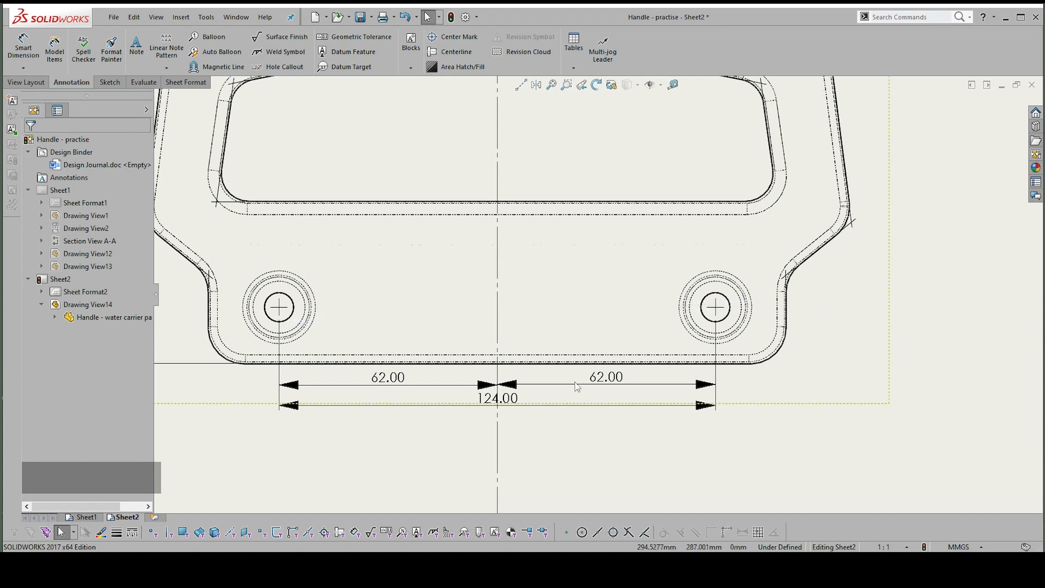
- Delete the two 62.00 dimensions between the vertical centreline and the bolt holes
{"action": "left_click", "coordinate": [512, 407]}
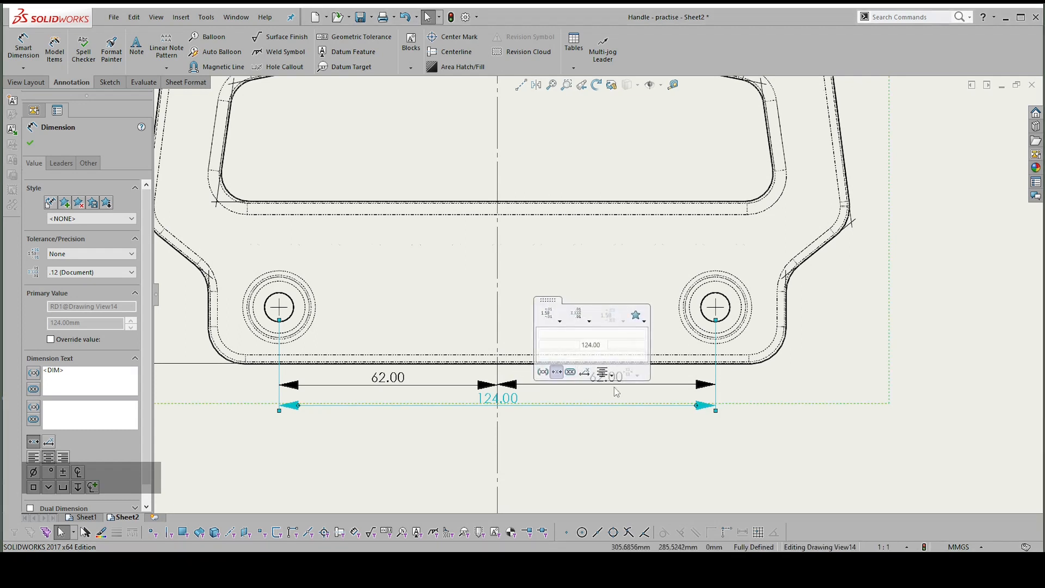
{"action": "key", "text": "Escape"}
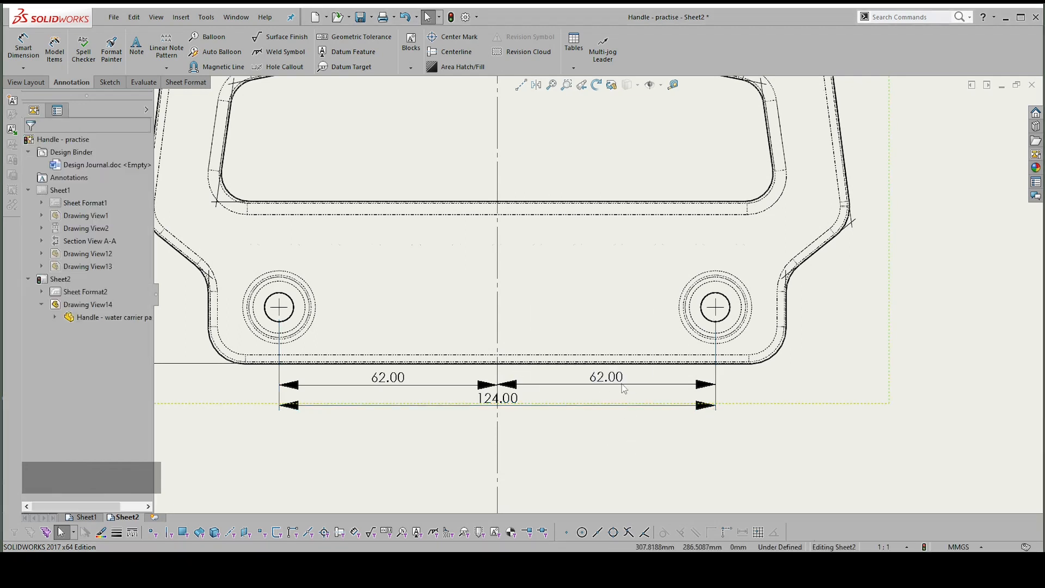
{"action": "left_click", "coordinate": [623, 388]}
{"action": "key", "text": "Delete"}
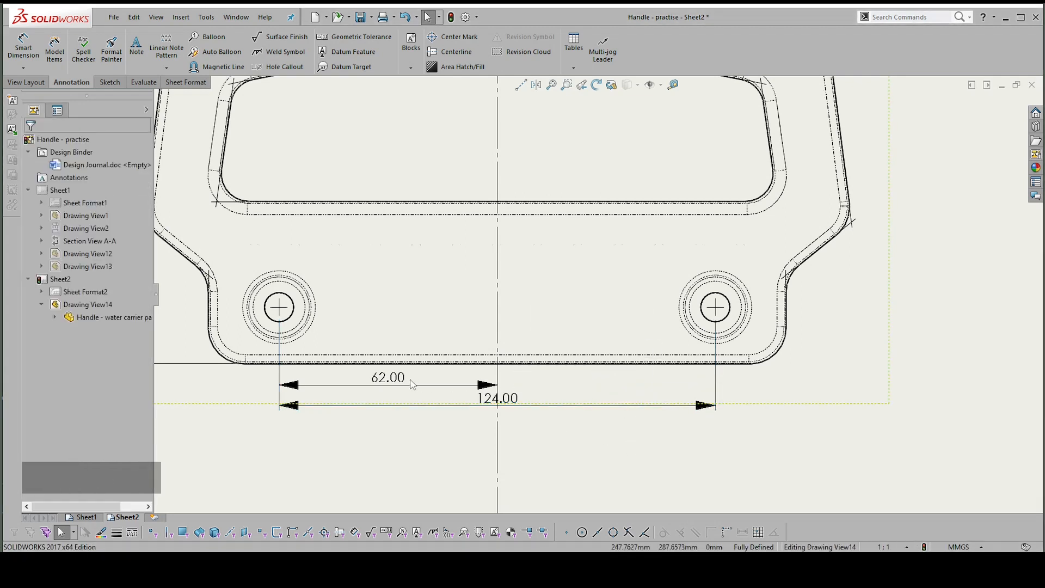
{"action": "left_click", "coordinate": [475, 385]}
{"action": "key", "text": "Delete"}
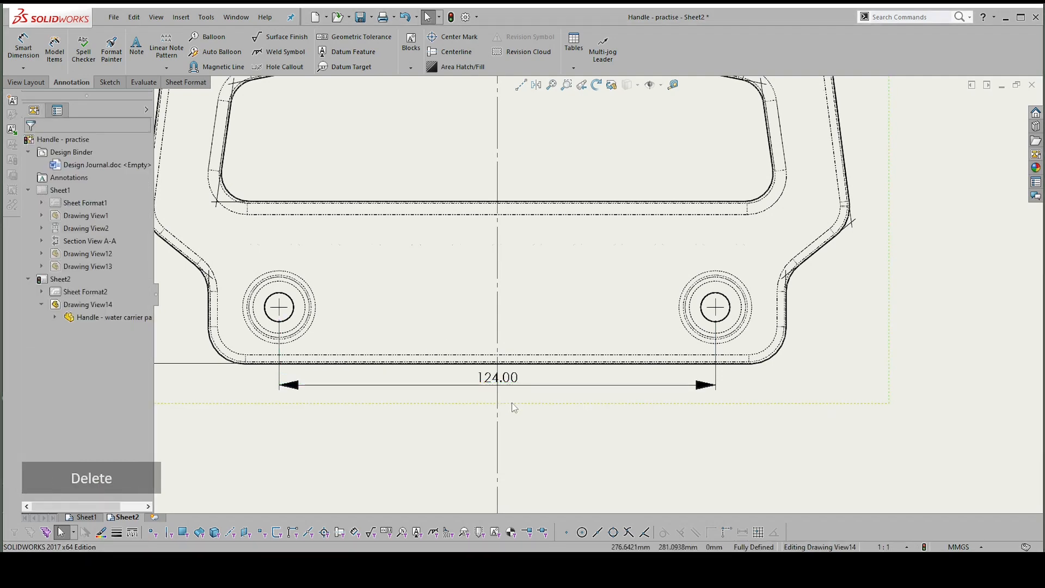
- Move the bolt hole spacing dimension slightly lower beneath the handle's bottom edge
{"action": "left_click_drag", "start_coordinate": [511, 403], "coordinate": [510, 417]}
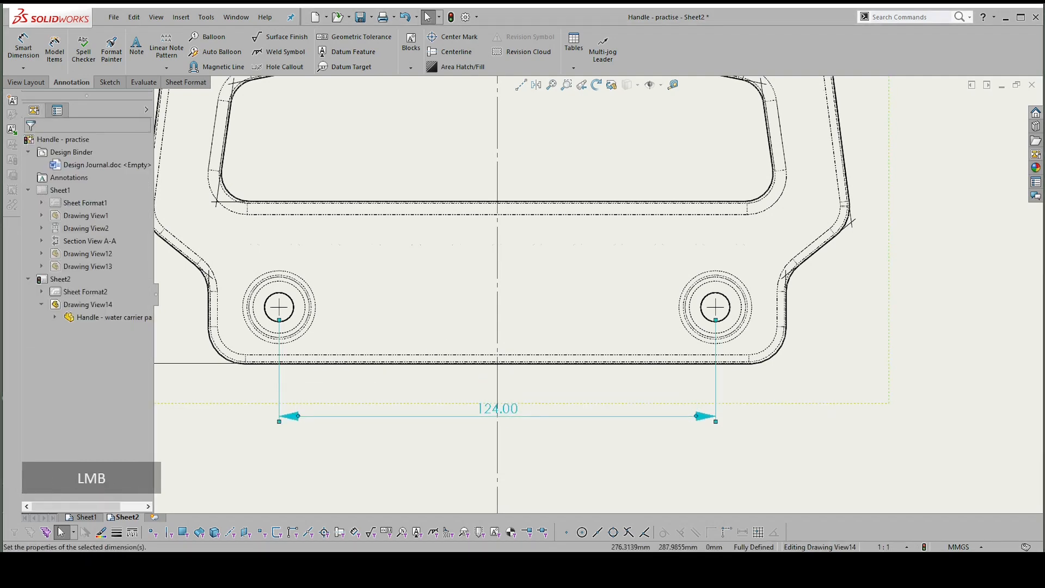
{"action": "scroll", "coordinate": [489, 388], "scroll_direction": "down", "scroll_amount": 4}
{"action": "scroll", "coordinate": [555, 363], "scroll_direction": "up", "scroll_amount": 3}
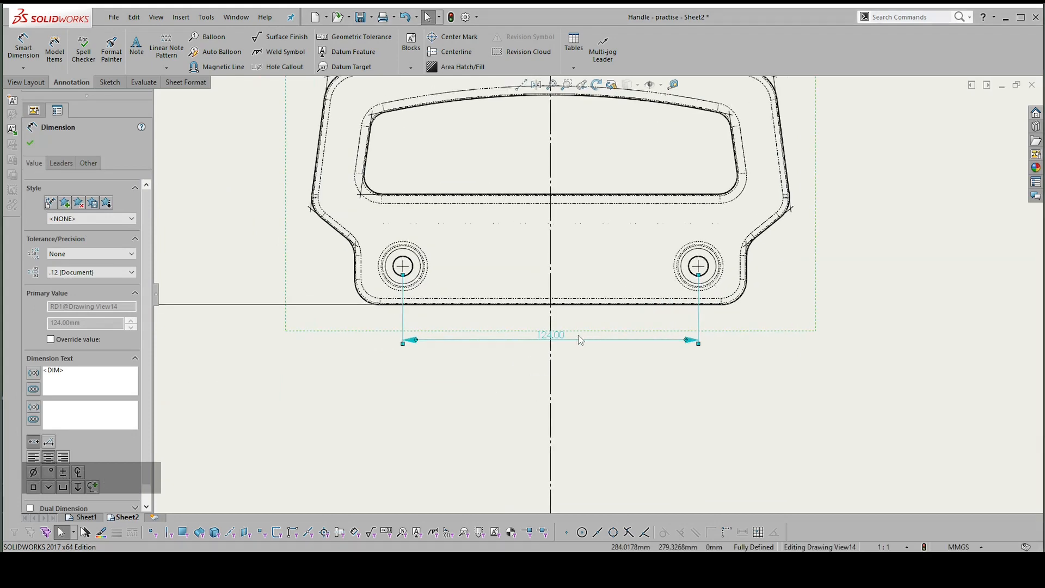
{"action": "scroll", "coordinate": [578, 327], "scroll_direction": "down", "scroll_amount": 1}
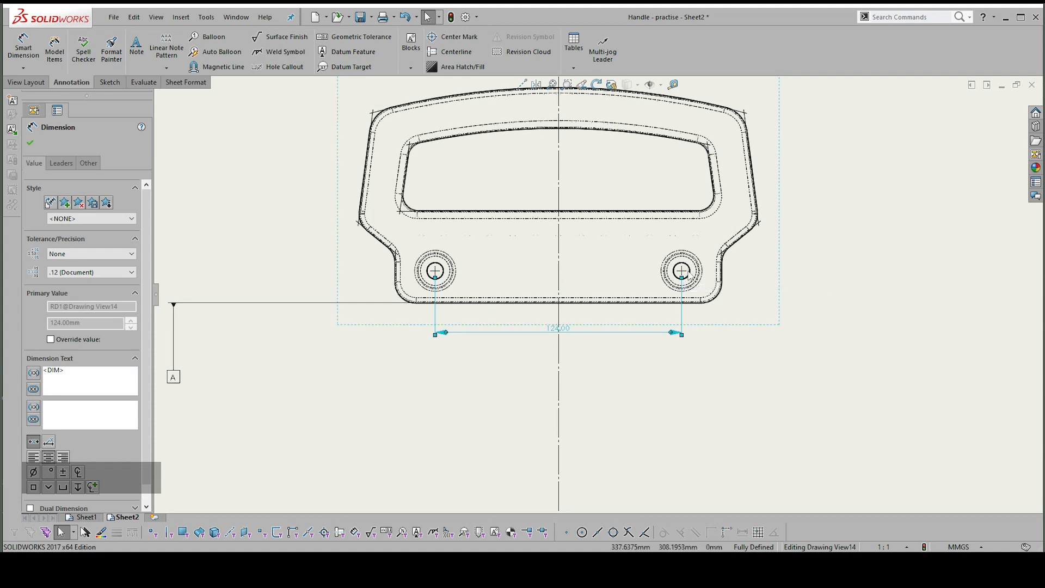
{"action": "scroll", "coordinate": [593, 297], "scroll_direction": "down", "scroll_amount": 1}
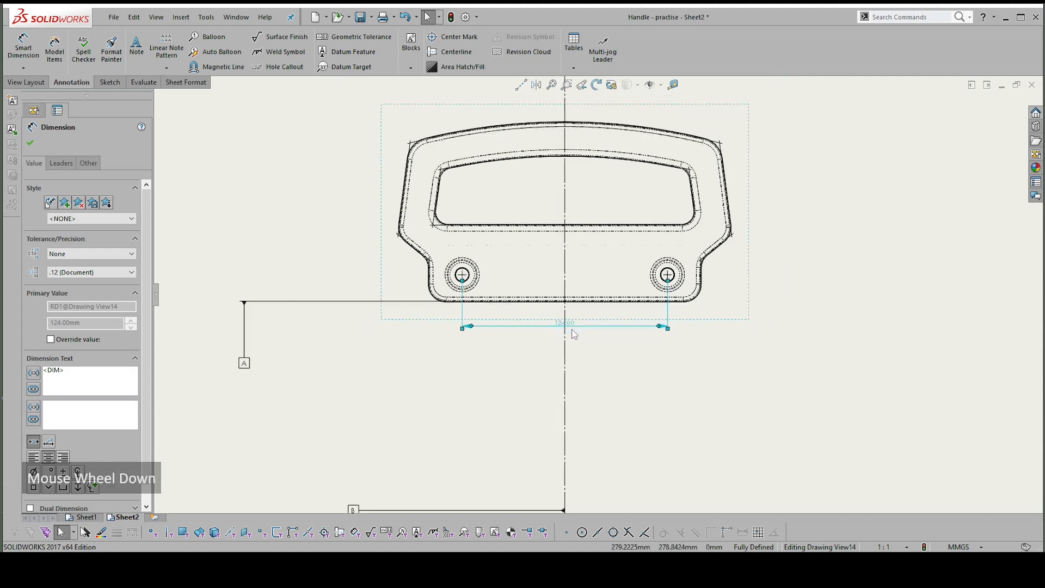
{"action": "scroll", "coordinate": [583, 335], "scroll_direction": "up", "scroll_amount": 1}
{"action": "scroll", "coordinate": [756, 272], "scroll_direction": "down", "scroll_amount": 1}
{"action": "left_click", "coordinate": [757, 272]}
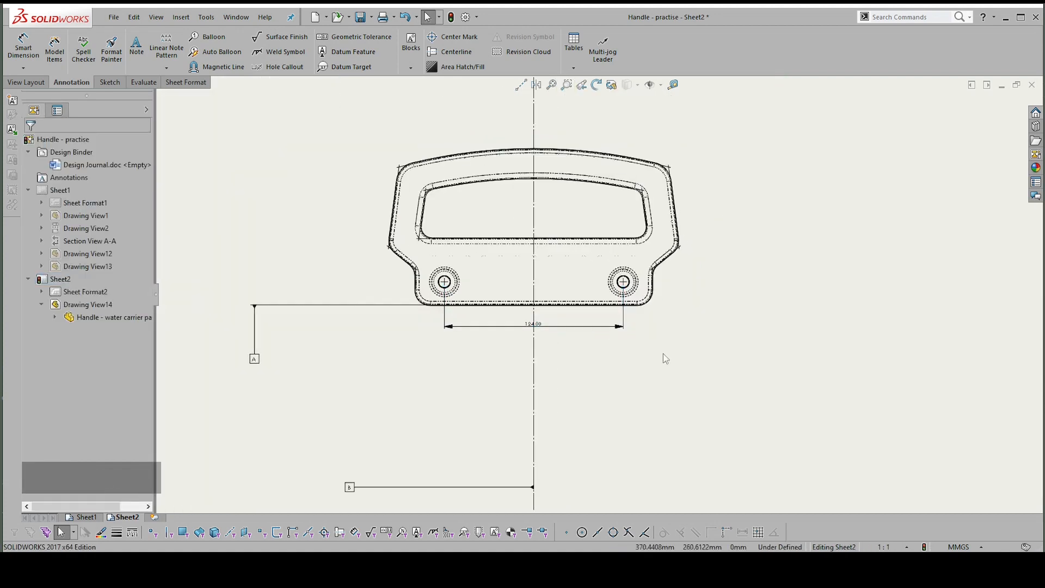
- Dimension the handle's lower width from the right vertical edge to the left corner arc, placing it below the bolt hole spacing dimension
{"action": "scroll", "coordinate": [565, 303], "scroll_direction": "down", "scroll_amount": 1}
{"action": "scroll", "coordinate": [653, 231], "scroll_direction": "up", "scroll_amount": 1}
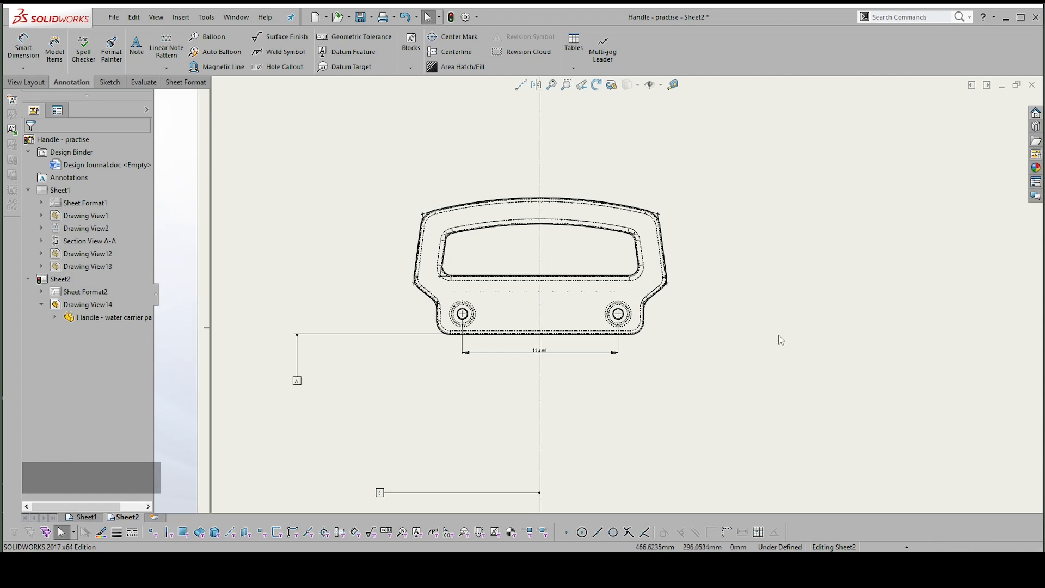
{"action": "right_click_drag", "start_coordinate": [756, 365], "coordinate": [755, 337]}
{"action": "scroll", "coordinate": [588, 338], "scroll_direction": "up", "scroll_amount": 3}
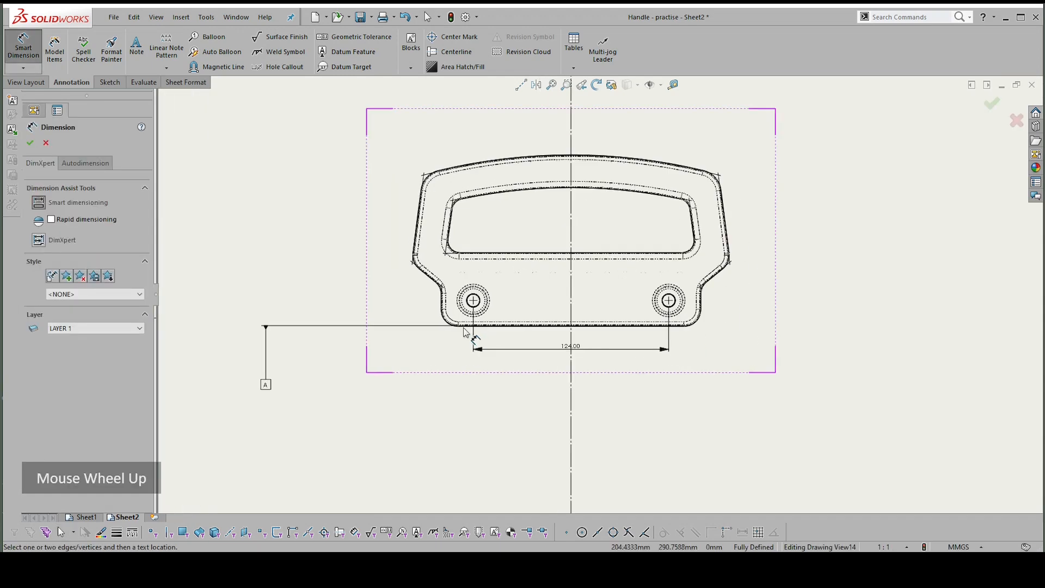
{"action": "left_click", "coordinate": [740, 275]}
{"action": "scroll", "coordinate": [599, 275], "scroll_direction": "down", "scroll_amount": 2}
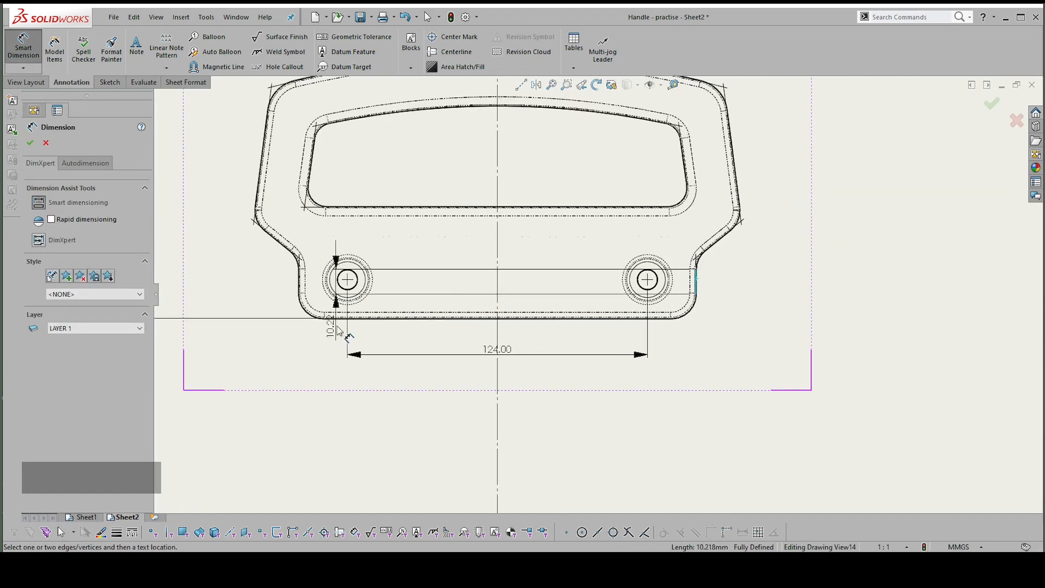
{"action": "scroll", "coordinate": [272, 277], "scroll_direction": "up", "scroll_amount": 1}
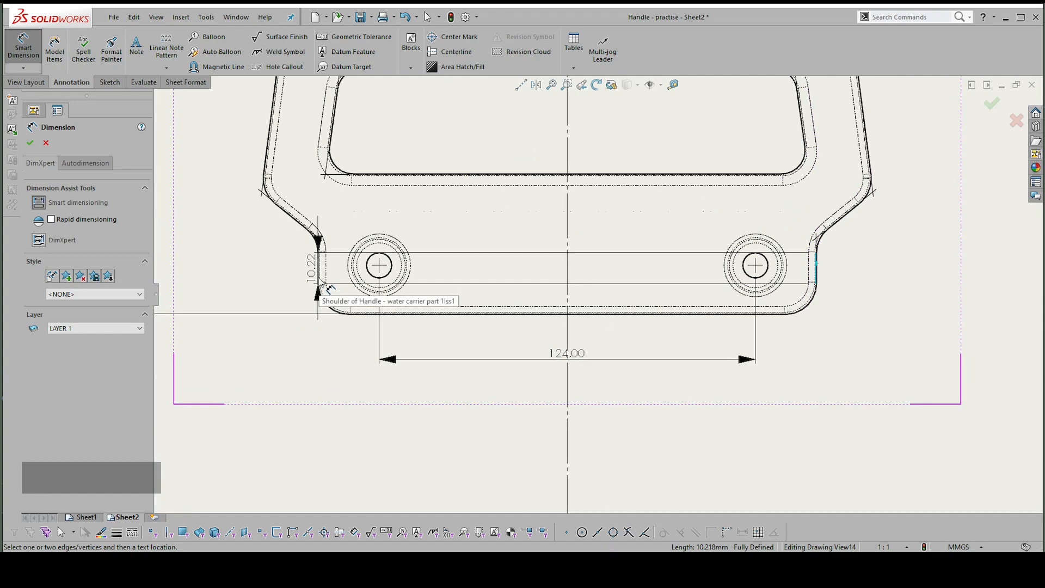
{"action": "left_click", "coordinate": [321, 294]}
{"action": "left_click", "coordinate": [583, 381]}
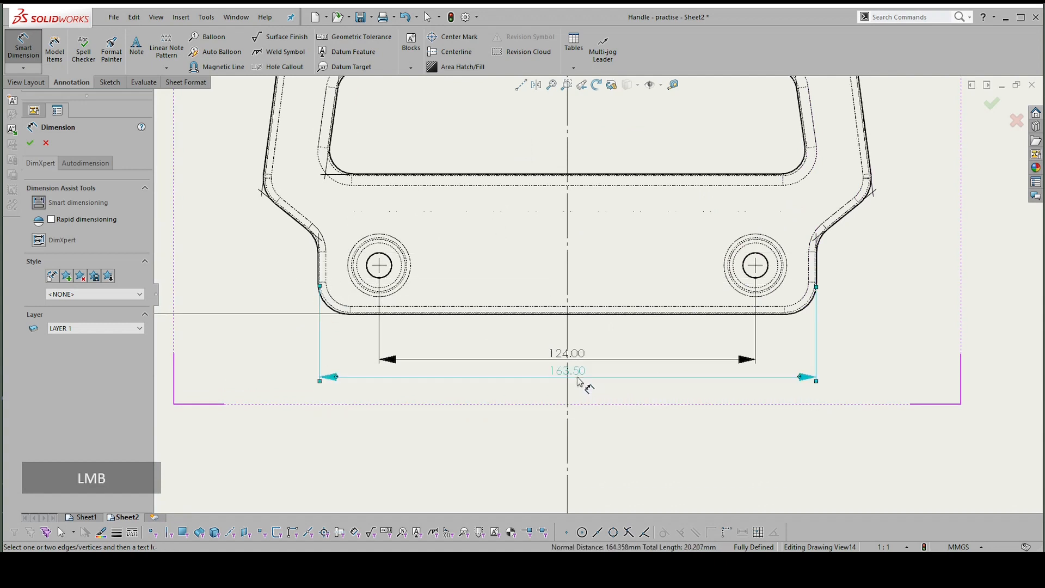
{"action": "key", "text": "Escape"}
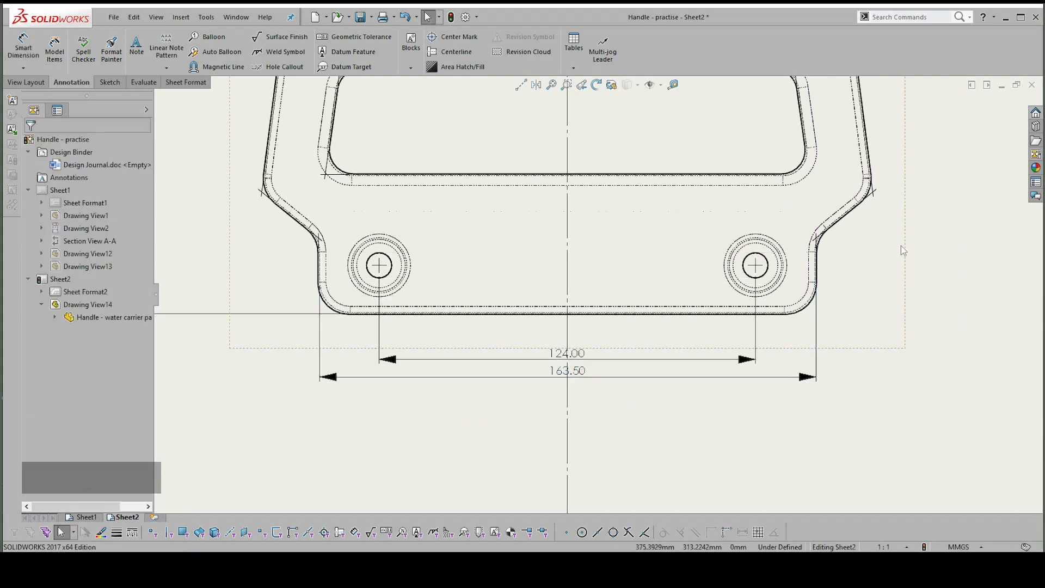
- Set the handle view to Tangent Edges Removed
{"action": "left_click", "coordinate": [908, 228]}
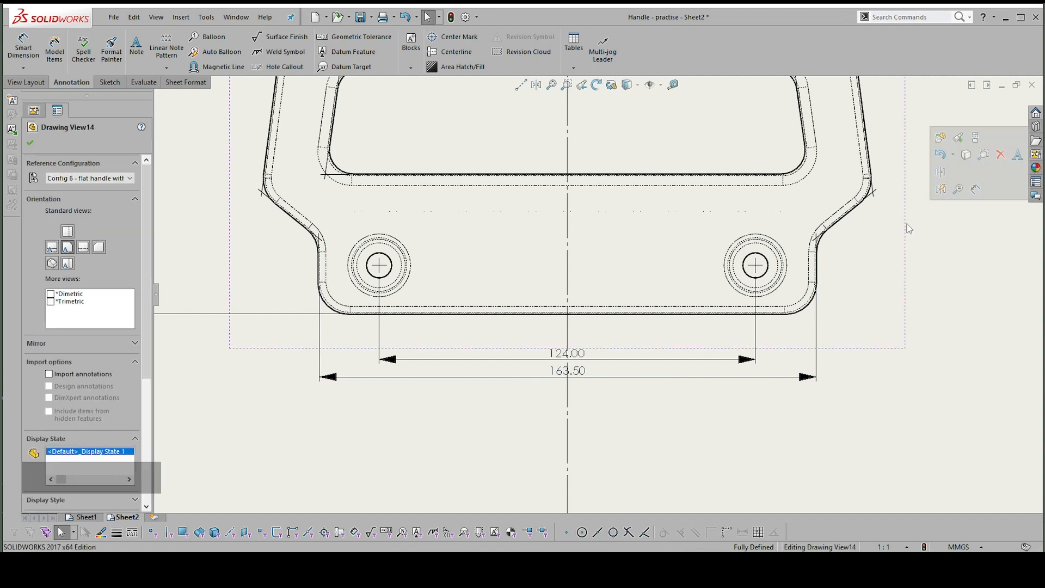
{"action": "right_click", "coordinate": [909, 229]}
{"action": "mouse_move", "coordinate": [939, 361]}
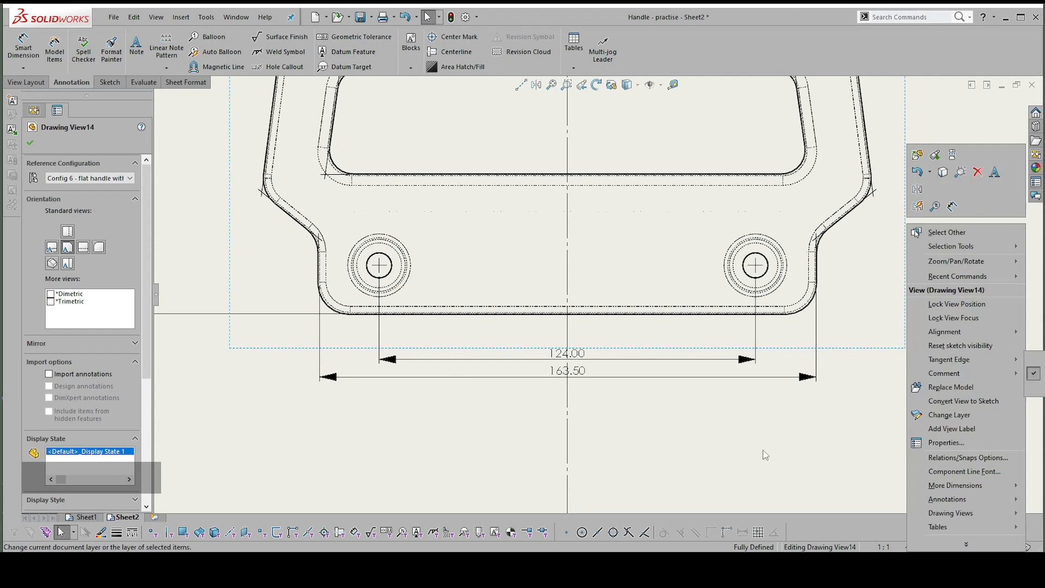
{"action": "scroll", "coordinate": [737, 378], "scroll_direction": "down", "scroll_amount": 3}
{"action": "scroll", "coordinate": [586, 266], "scroll_direction": "up", "scroll_amount": 2}
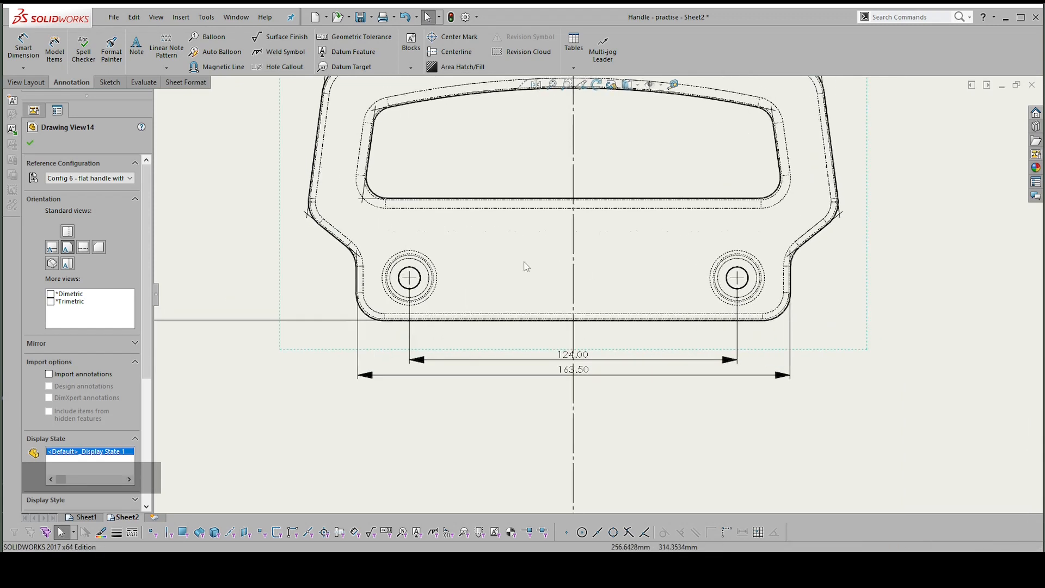
{"action": "right_click", "coordinate": [280, 297]}
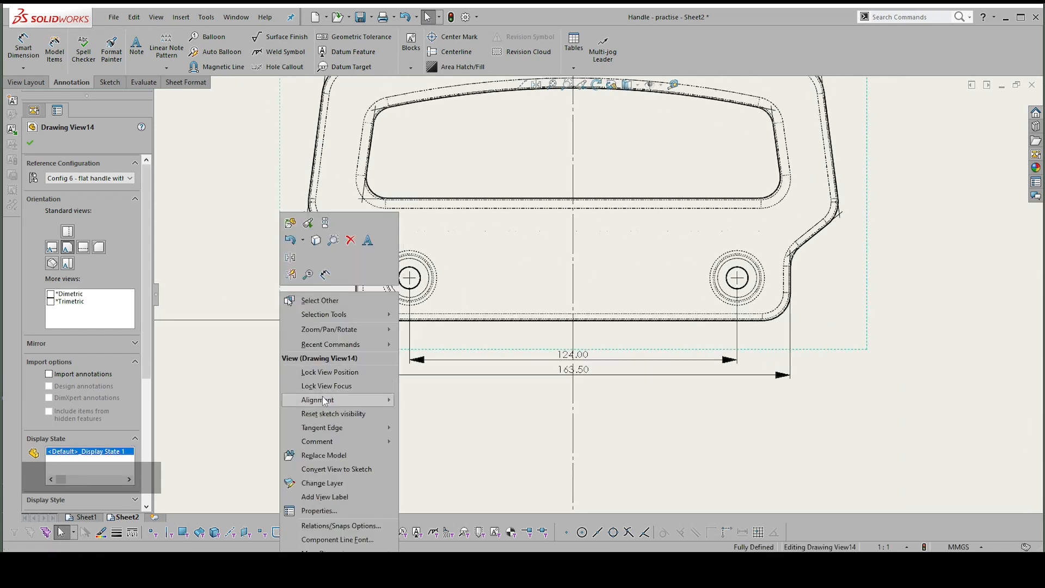
{"action": "mouse_move", "coordinate": [339, 428]}
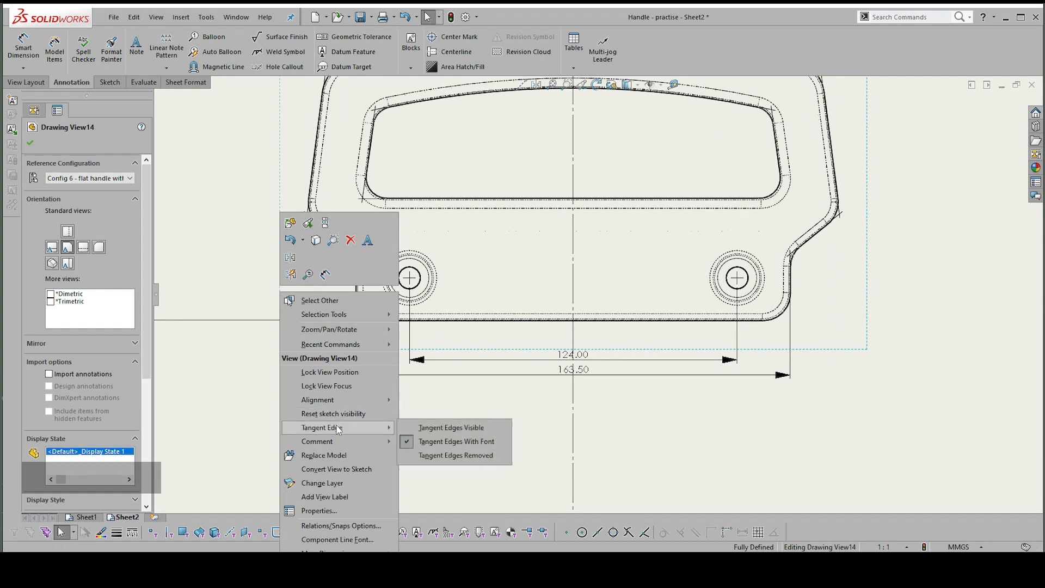
{"action": "left_click", "coordinate": [456, 456]}
{"action": "scroll", "coordinate": [522, 305], "scroll_direction": "down", "scroll_amount": 2}
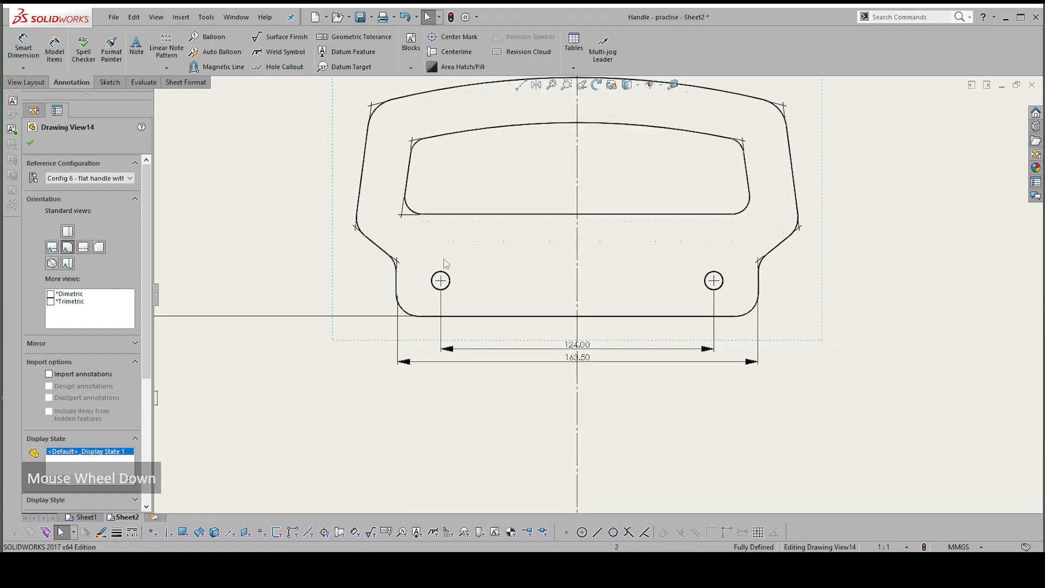
- Reattach the left extension line of the lower width dimension to the point where the left vertical edge meets the corner arc
{"action": "scroll", "coordinate": [414, 334], "scroll_direction": "up", "scroll_amount": 3}
{"action": "left_click", "coordinate": [417, 332]}
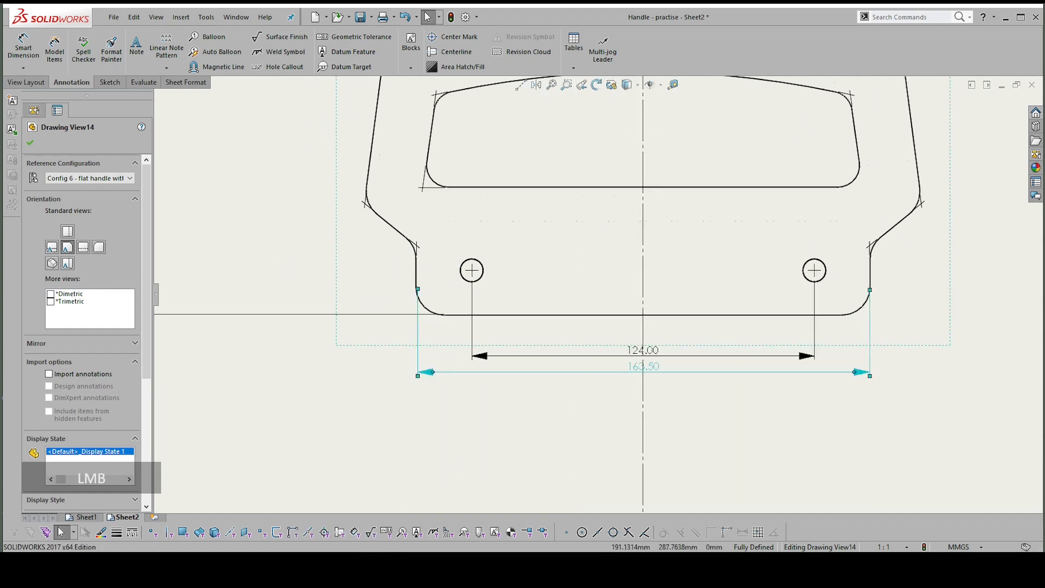
{"action": "scroll", "coordinate": [438, 296], "scroll_direction": "up", "scroll_amount": 2}
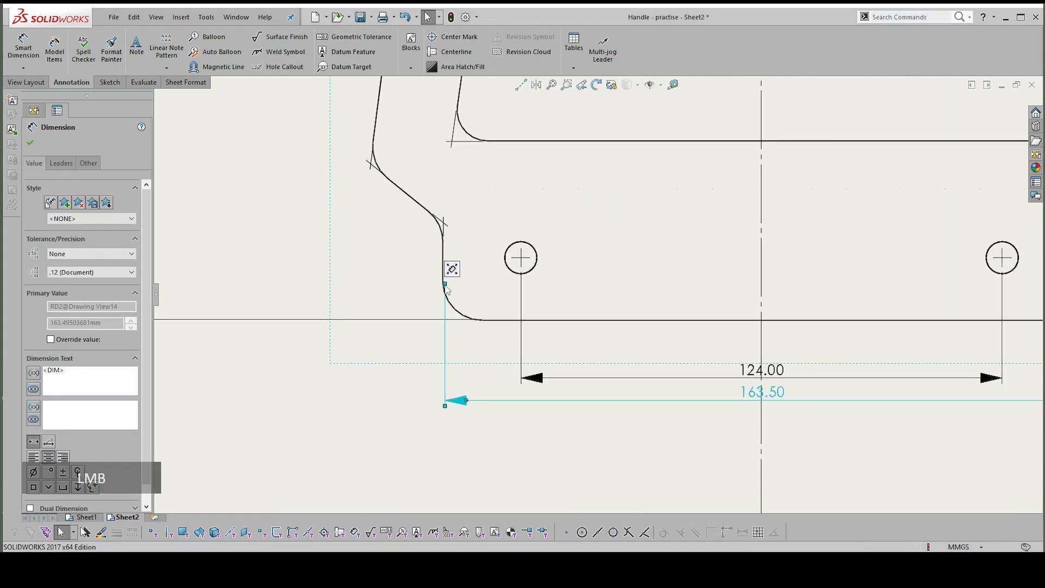
{"action": "left_click_drag", "start_coordinate": [444, 289], "coordinate": [455, 305]}
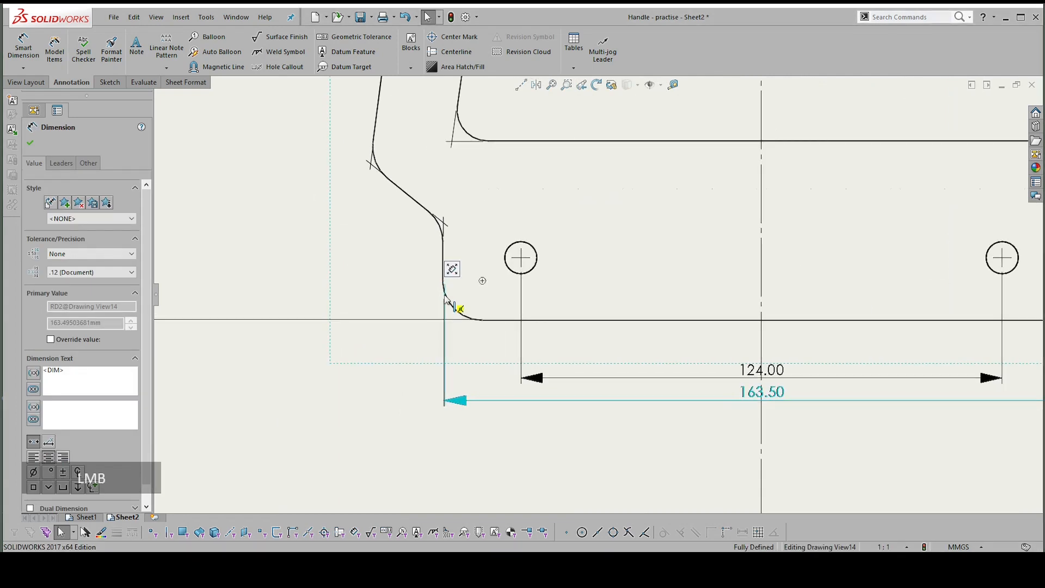
{"action": "scroll", "coordinate": [446, 289], "scroll_direction": "up", "scroll_amount": 2}
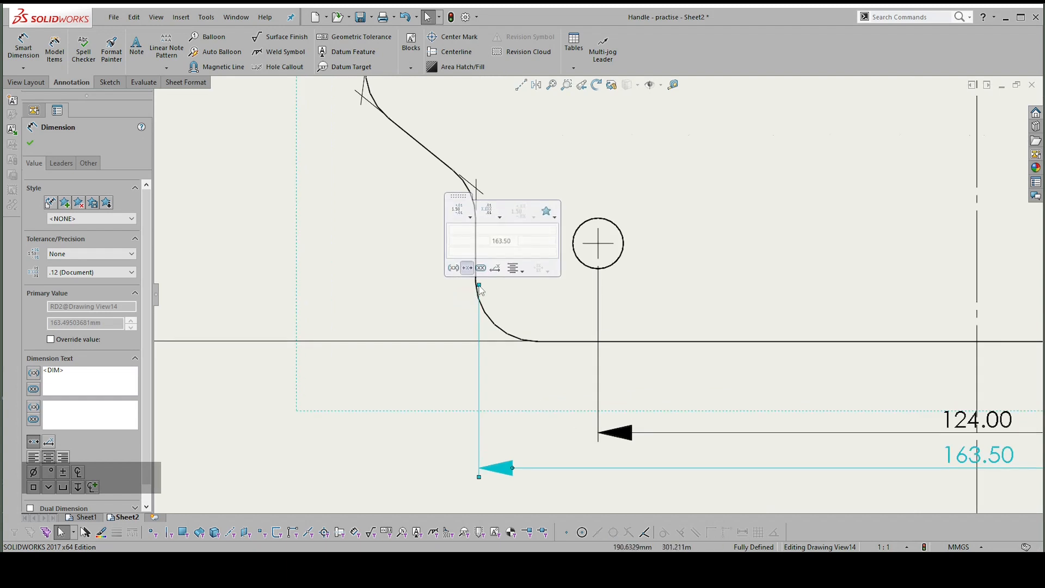
{"action": "mouse_move", "coordinate": [479, 288]}
{"action": "left_mouse_down"}
{"action": "mouse_move", "coordinate": [468, 275]}
{"action": "mouse_move", "coordinate": [484, 438]}
{"action": "left_mouse_up"}
{"action": "mouse_move", "coordinate": [480, 285]}
{"action": "left_mouse_down"}
{"action": "mouse_move", "coordinate": [497, 291]}
{"action": "mouse_move", "coordinate": [482, 282]}
{"action": "left_mouse_up"}
{"action": "scroll", "coordinate": [483, 283], "scroll_direction": "down", "scroll_amount": 4}
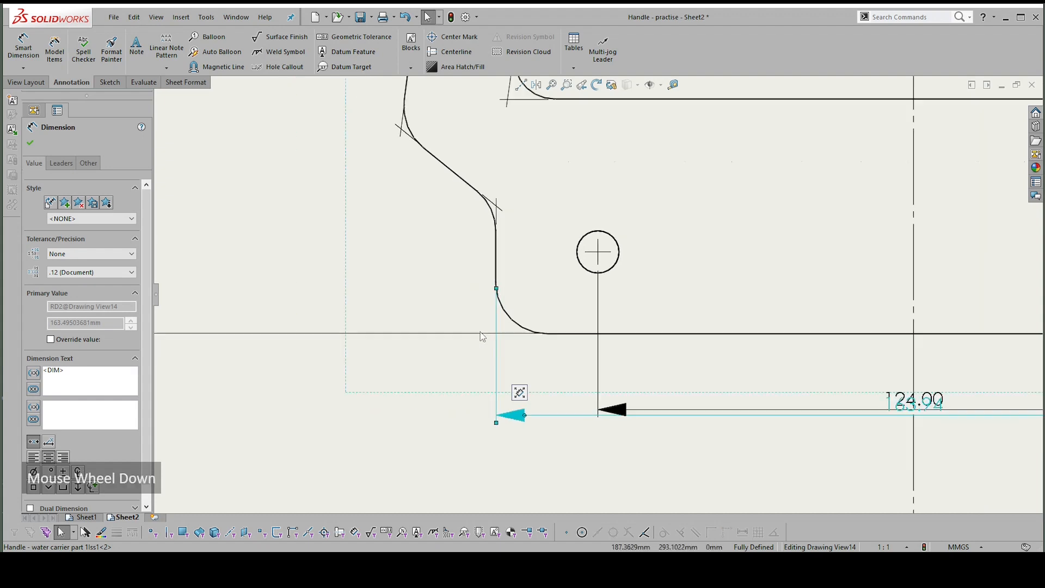
{"action": "scroll", "coordinate": [788, 361], "scroll_direction": "up", "scroll_amount": 1}
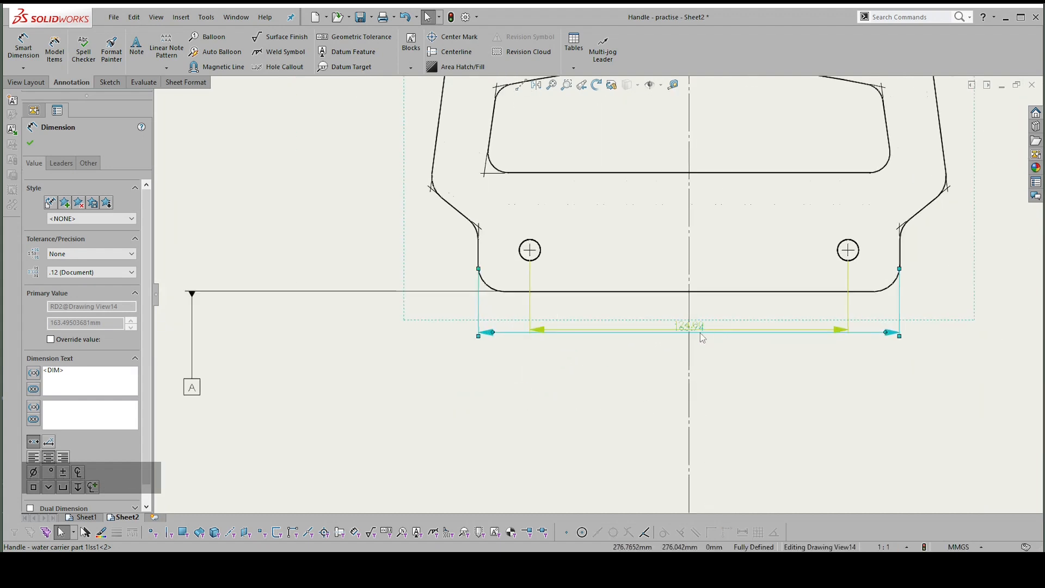
{"action": "scroll", "coordinate": [788, 361], "scroll_direction": "down", "scroll_amount": 1}
{"action": "left_click", "coordinate": [723, 335]}
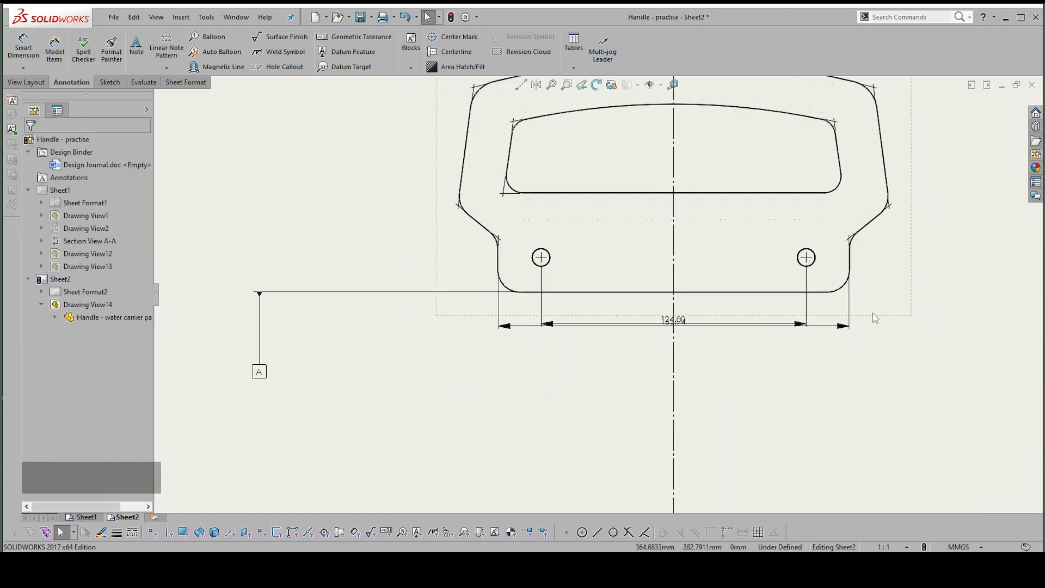
{"action": "right_click_drag", "start_coordinate": [897, 397], "coordinate": [898, 342]}
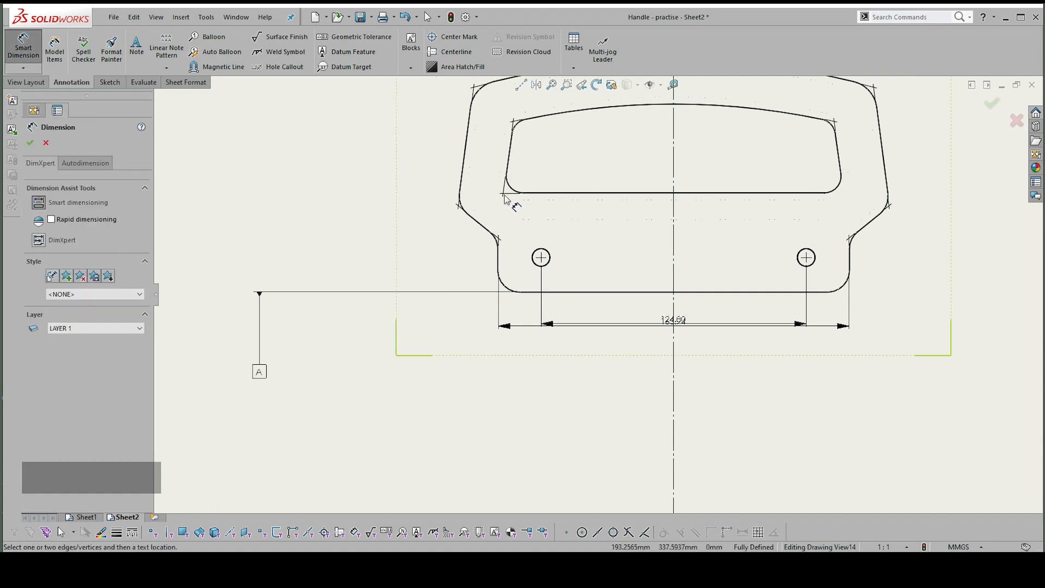
{"action": "key", "text": "Escape"}
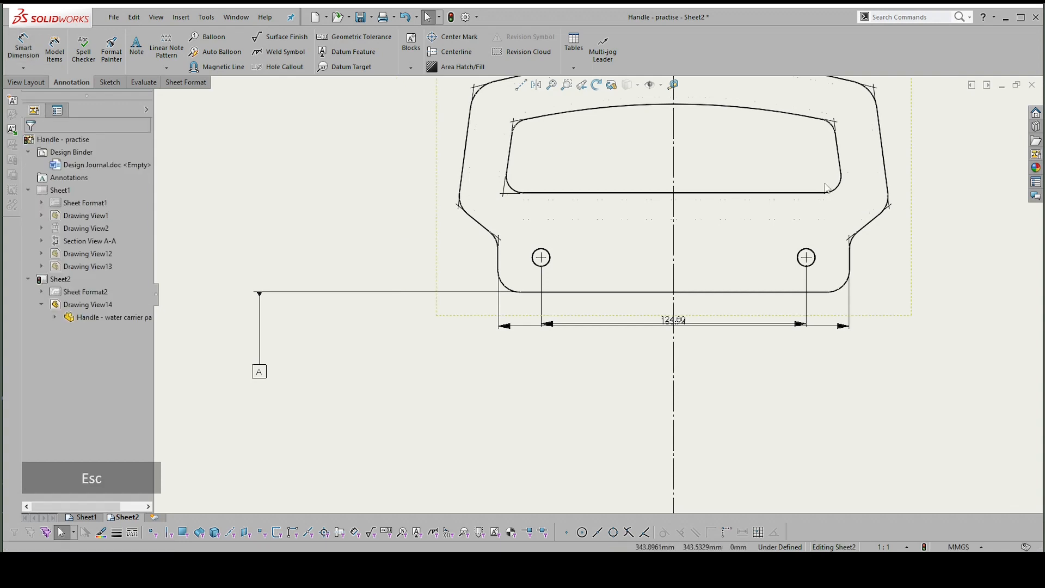
{"action": "left_click", "coordinate": [819, 196], "text": "shift"}
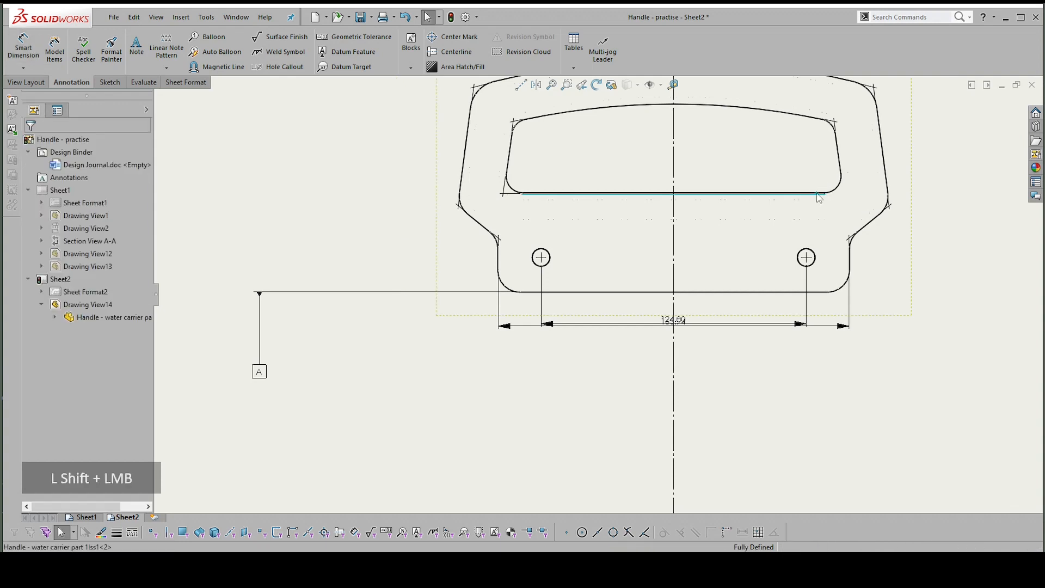
{"action": "left_click", "coordinate": [841, 170], "text": "shift"}
{"action": "scroll", "coordinate": [841, 167], "scroll_direction": "up", "scroll_amount": 5}
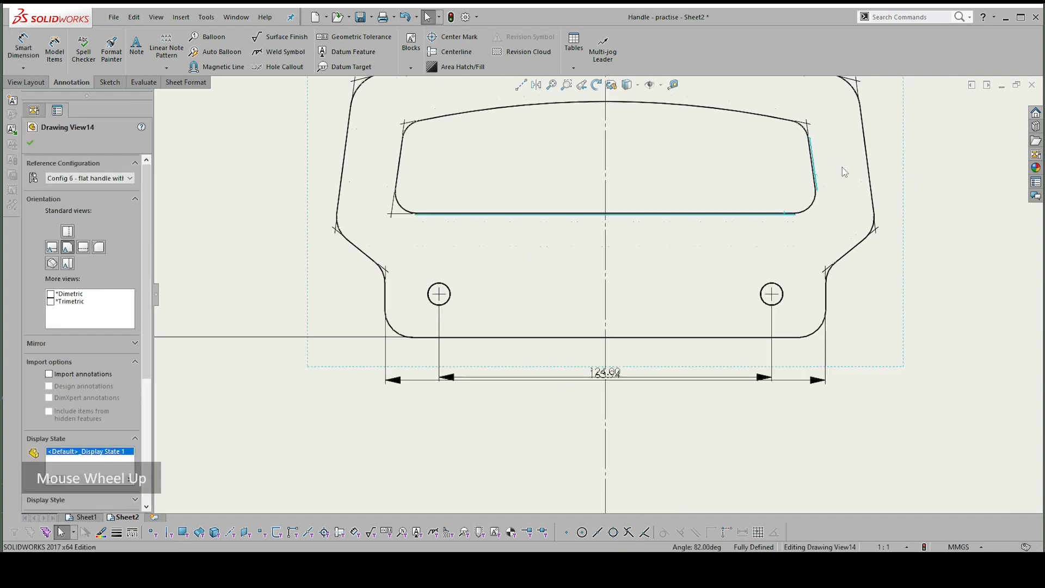
{"action": "scroll", "coordinate": [814, 208], "scroll_direction": "up", "scroll_amount": 3}
{"action": "key", "text": "Escape"}
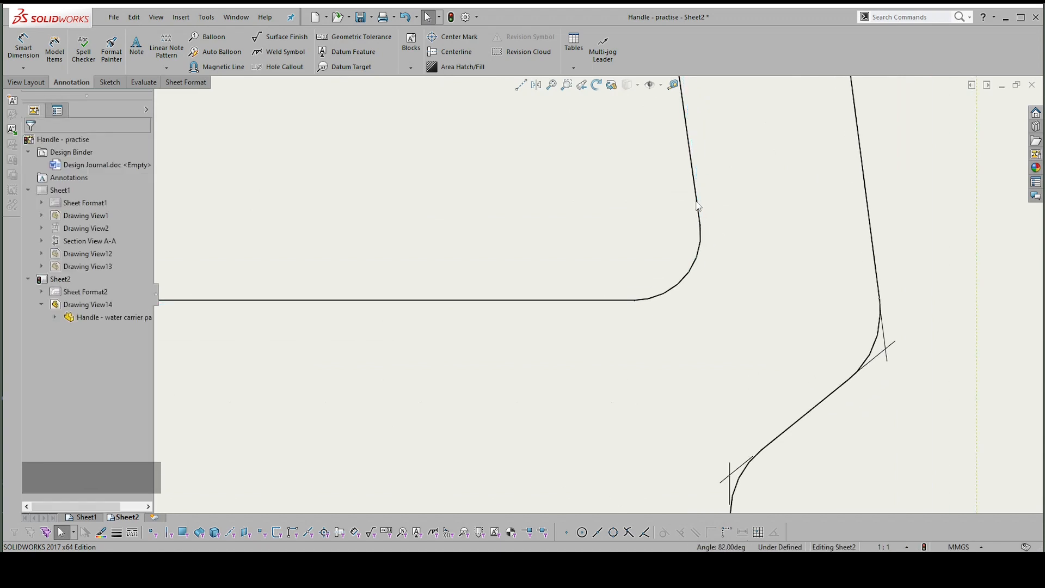
- Create a virtual sharp with the sketch Point tool where the hand opening's bottom edge and right slanted edge would meet
{"action": "left_click", "coordinate": [697, 205]}
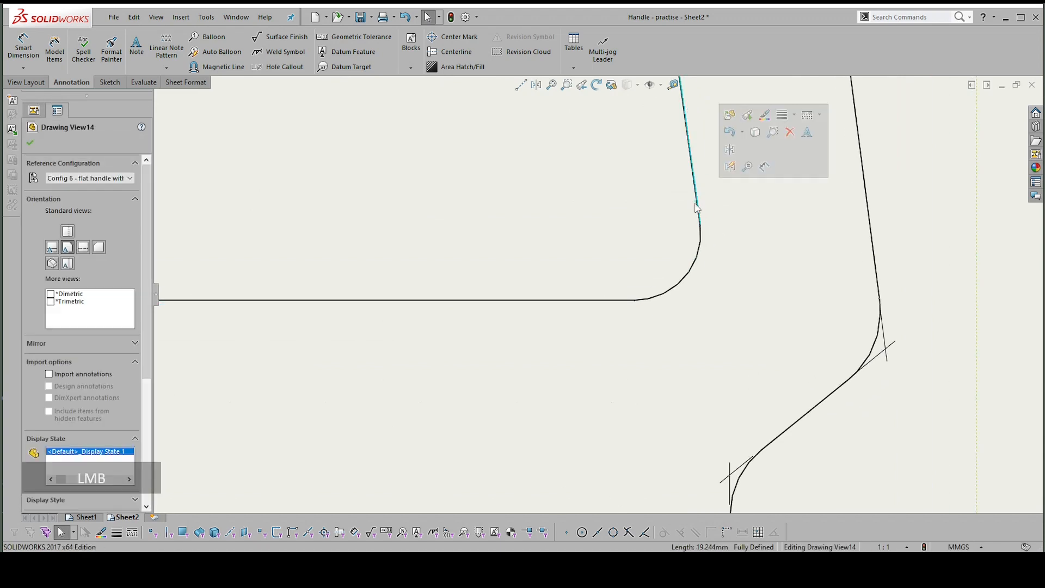
{"action": "left_click", "coordinate": [606, 300], "text": "shift"}
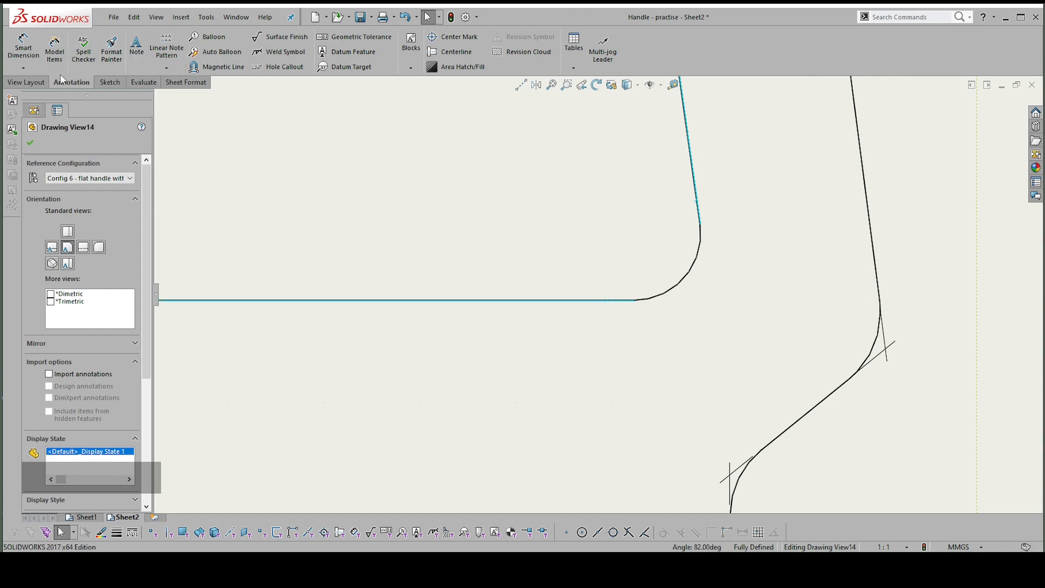
{"action": "left_click", "coordinate": [107, 83]}
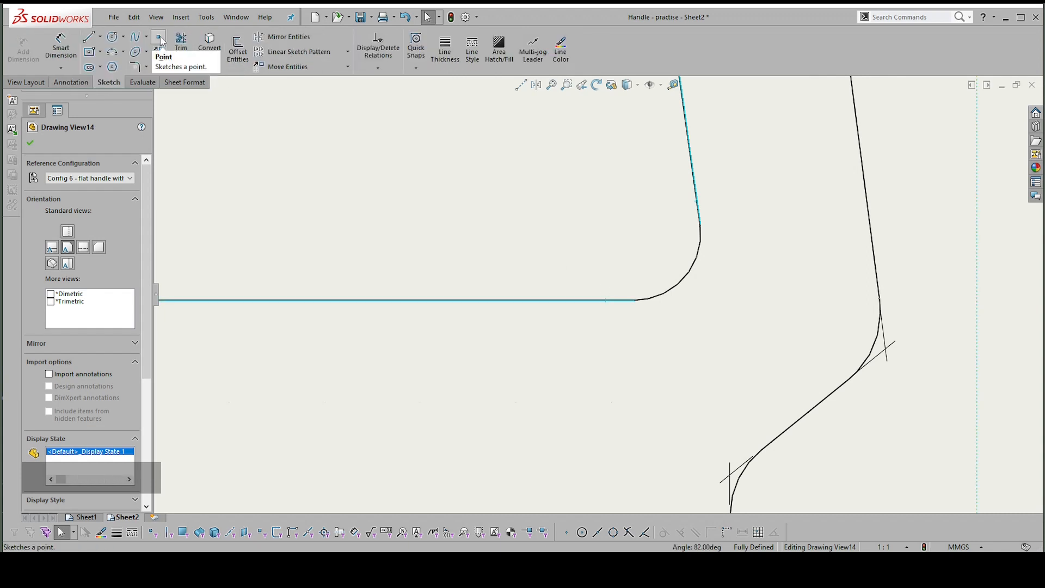
{"action": "scroll", "coordinate": [833, 229], "scroll_direction": "down", "scroll_amount": 8}
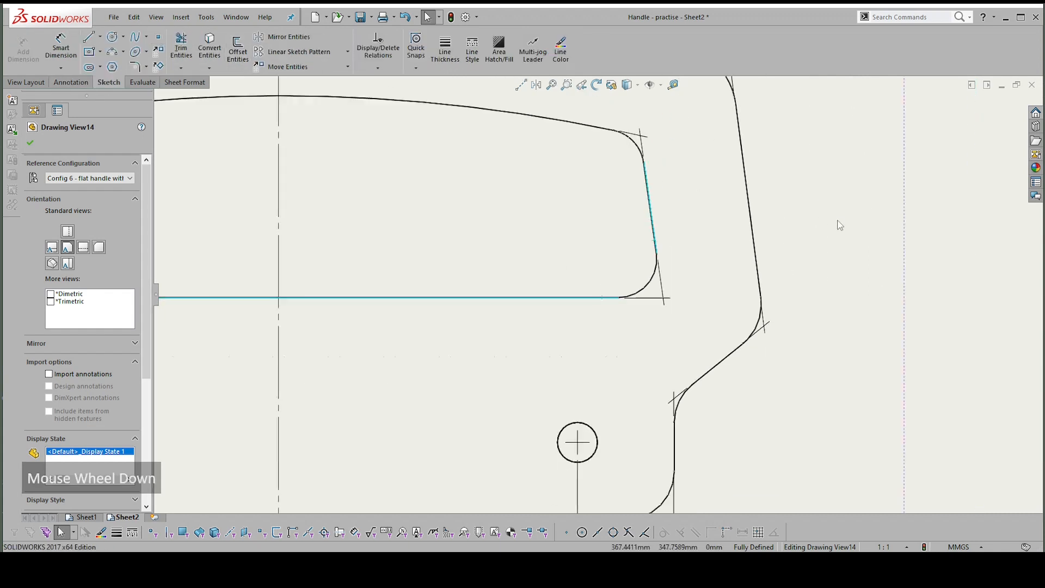
{"action": "left_click", "coordinate": [702, 342]}
- Dimension the hand opening's lower width between its two bottom virtual sharps, placing it just beneath the handle's lower width dimension
{"action": "right_click_drag", "start_coordinate": [818, 323], "coordinate": [803, 193]}
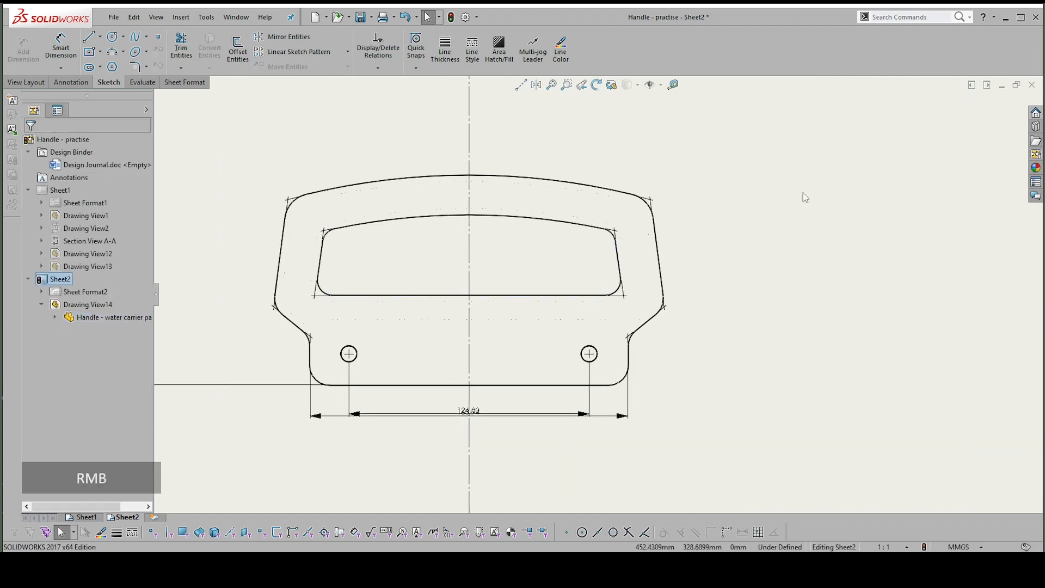
{"action": "left_click", "coordinate": [314, 296]}
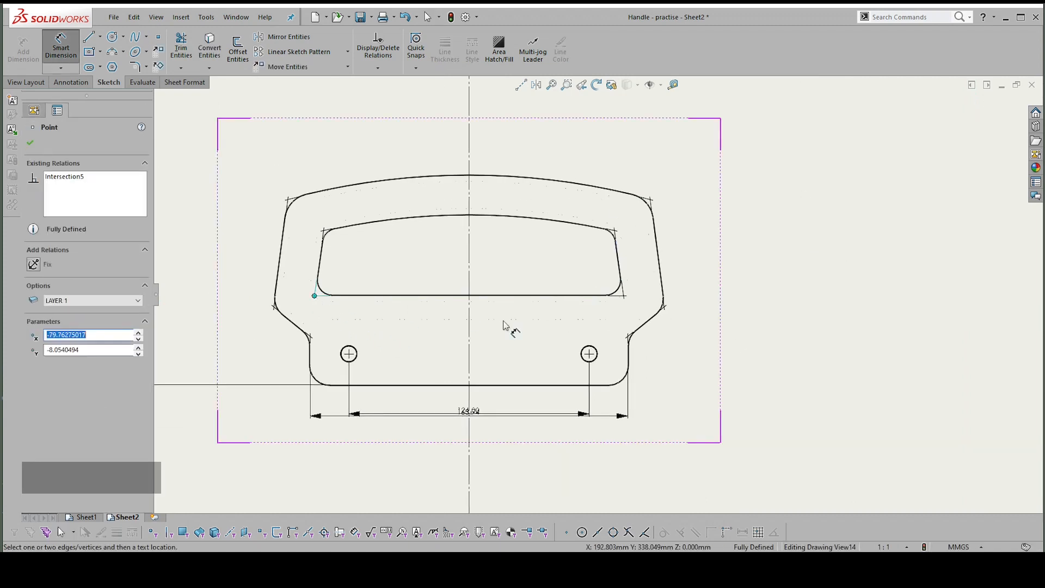
{"action": "left_click", "coordinate": [626, 296]}
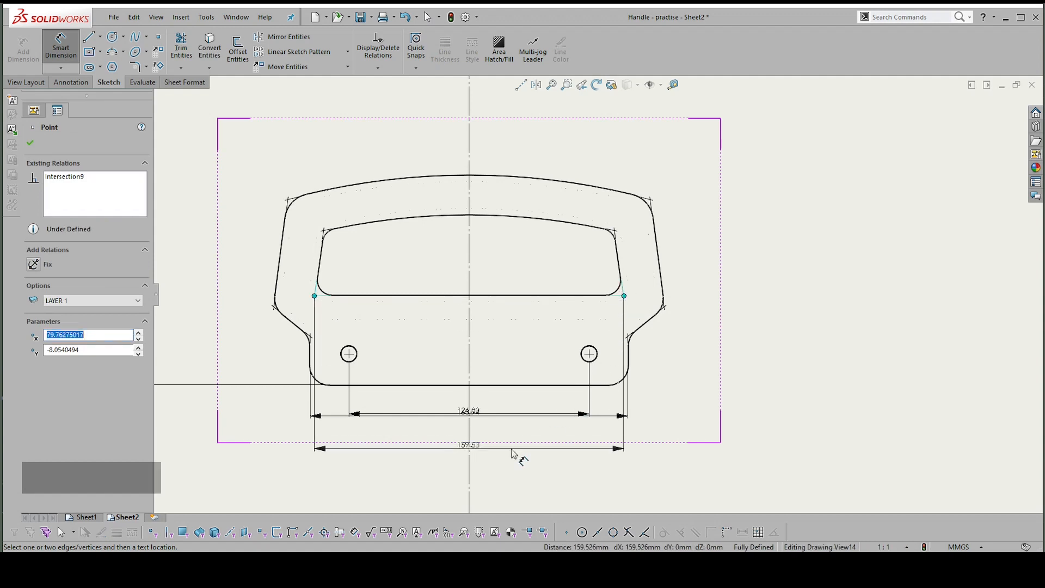
{"action": "scroll", "coordinate": [512, 446], "scroll_direction": "down", "scroll_amount": 1}
{"action": "left_click", "coordinate": [501, 419]}
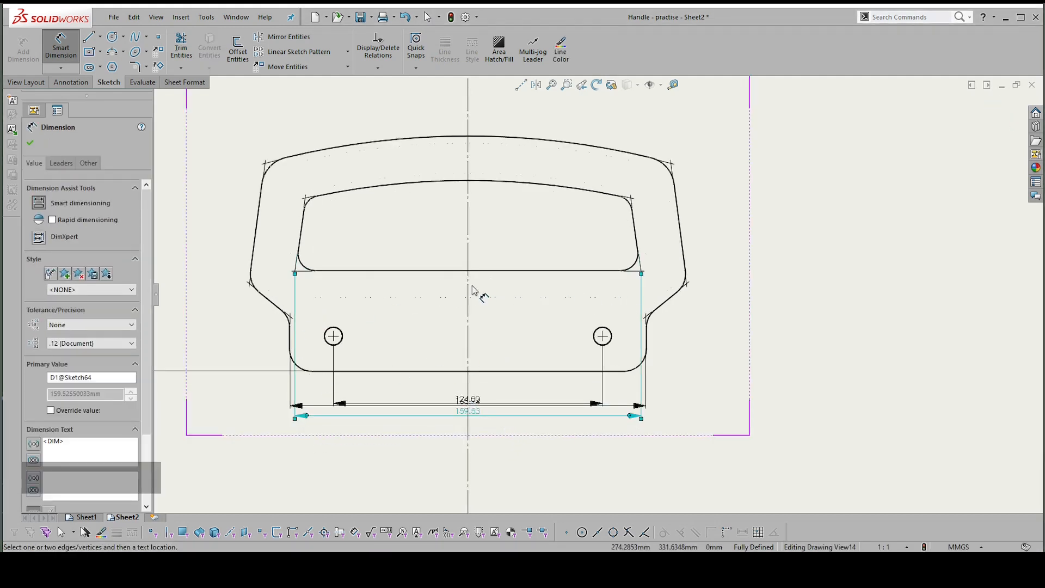
- Dimension the hand opening's upper width between its two top virtual sharps, placing it above the handle
{"action": "left_click", "coordinate": [305, 199]}
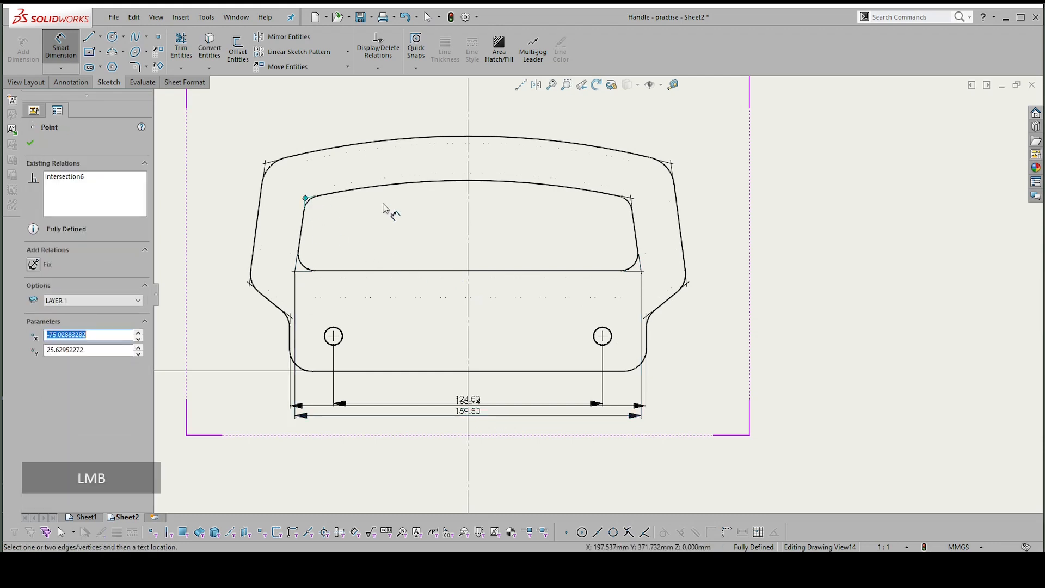
{"action": "left_click", "coordinate": [630, 198]}
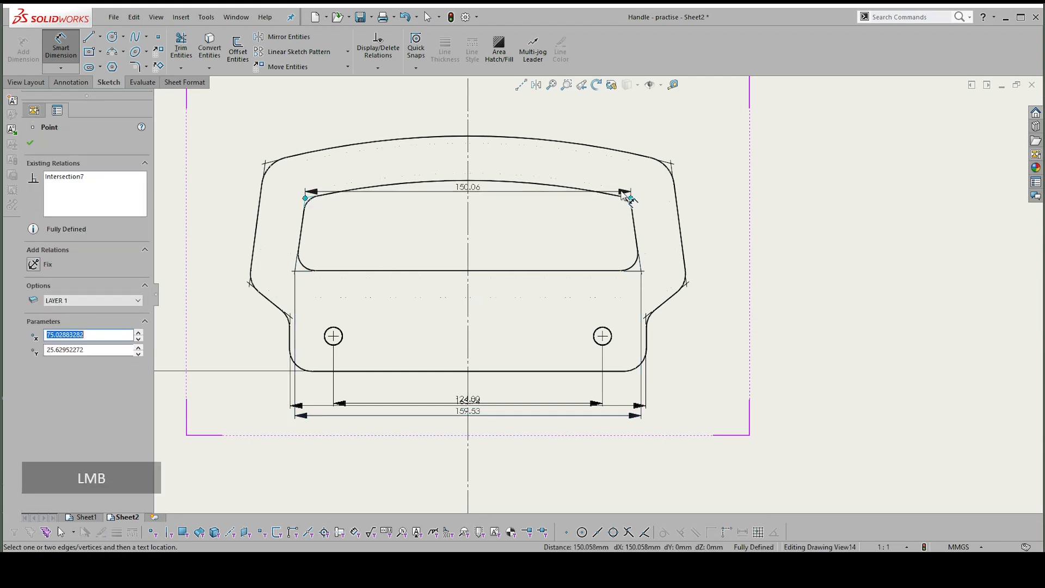
{"action": "scroll", "coordinate": [504, 156], "scroll_direction": "up", "scroll_amount": 2}
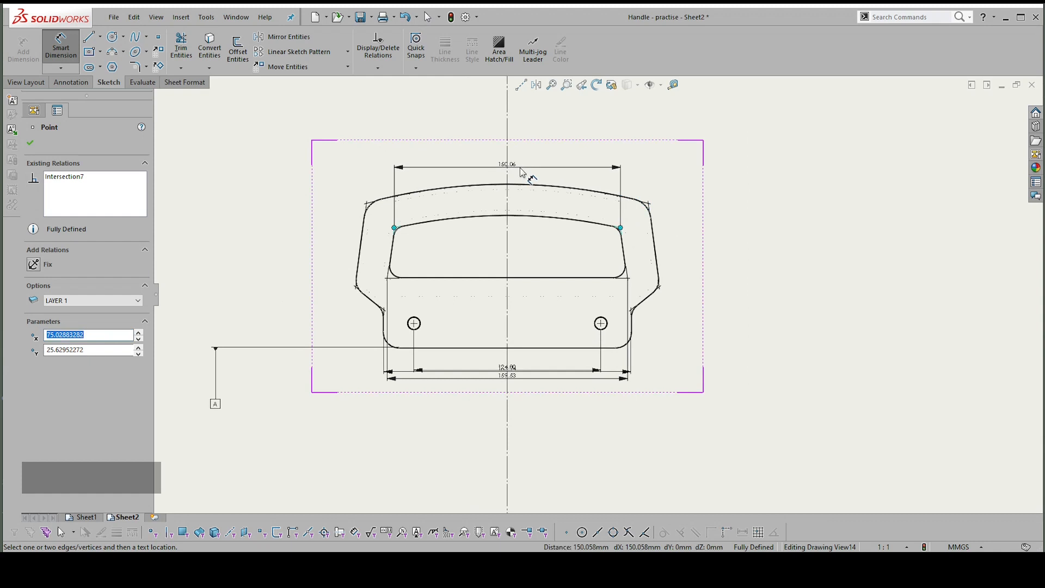
{"action": "left_click", "coordinate": [529, 170]}
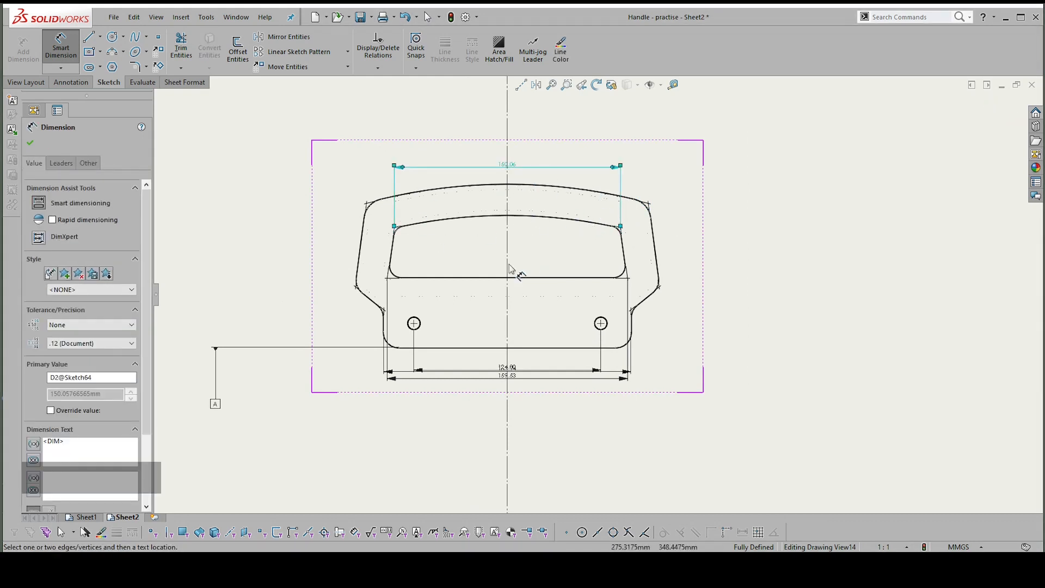
{"action": "key", "text": "Escape"}
- Move the hand opening's lower width dimension slightly further below the handle
{"action": "left_click", "coordinate": [509, 382]}
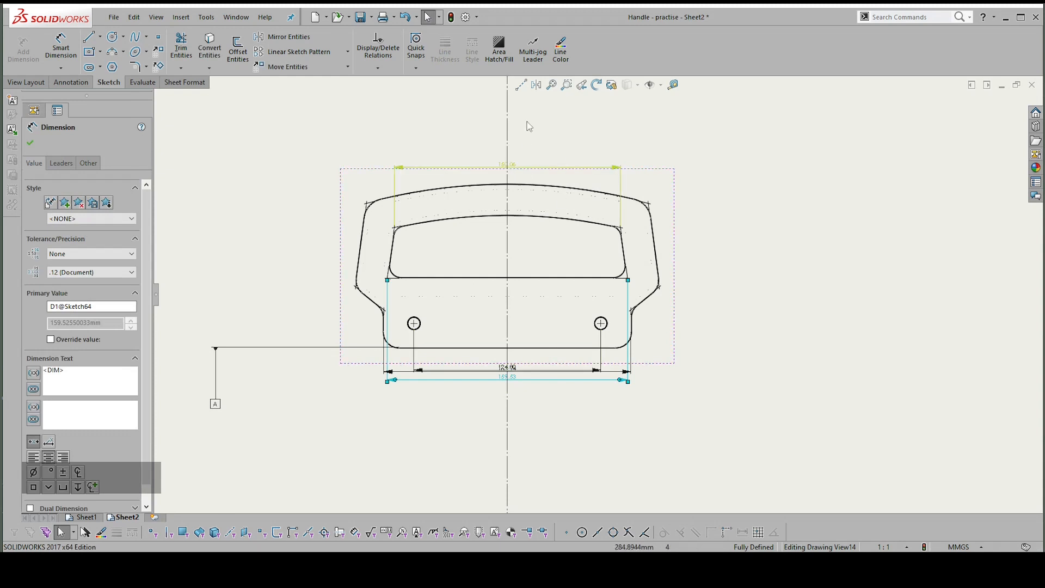
{"action": "scroll", "coordinate": [690, 262], "scroll_direction": "up", "scroll_amount": 3}
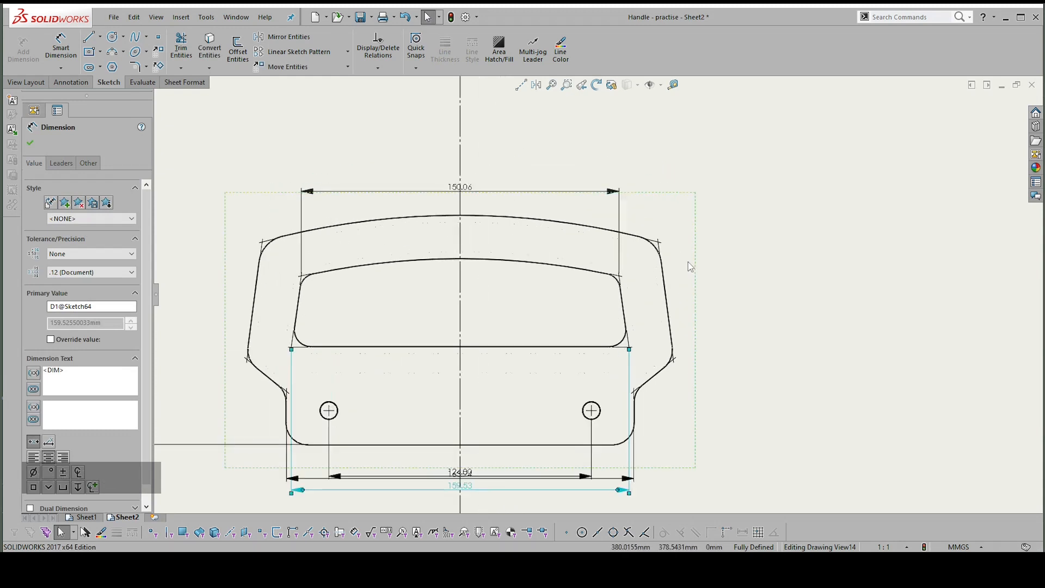
{"action": "scroll", "coordinate": [691, 260], "scroll_direction": "down", "scroll_amount": 2}
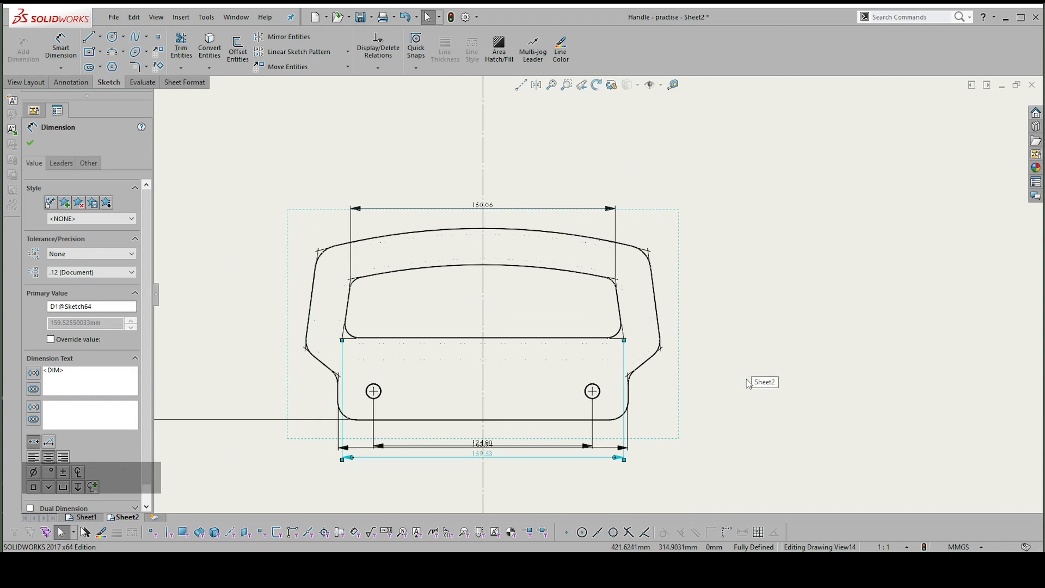
- Dimension the handle's outer widths between virtual sharps: the widest corners beneath the view, the upper corners above the opening's upper width dimension
{"action": "right_click_drag", "start_coordinate": [742, 401], "coordinate": [736, 299]}
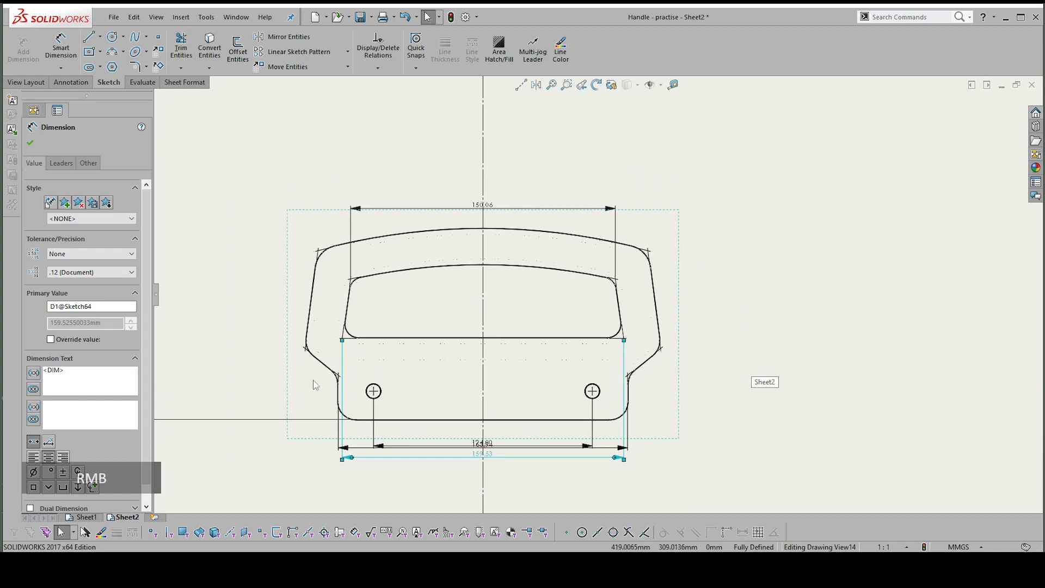
{"action": "left_click", "coordinate": [305, 352]}
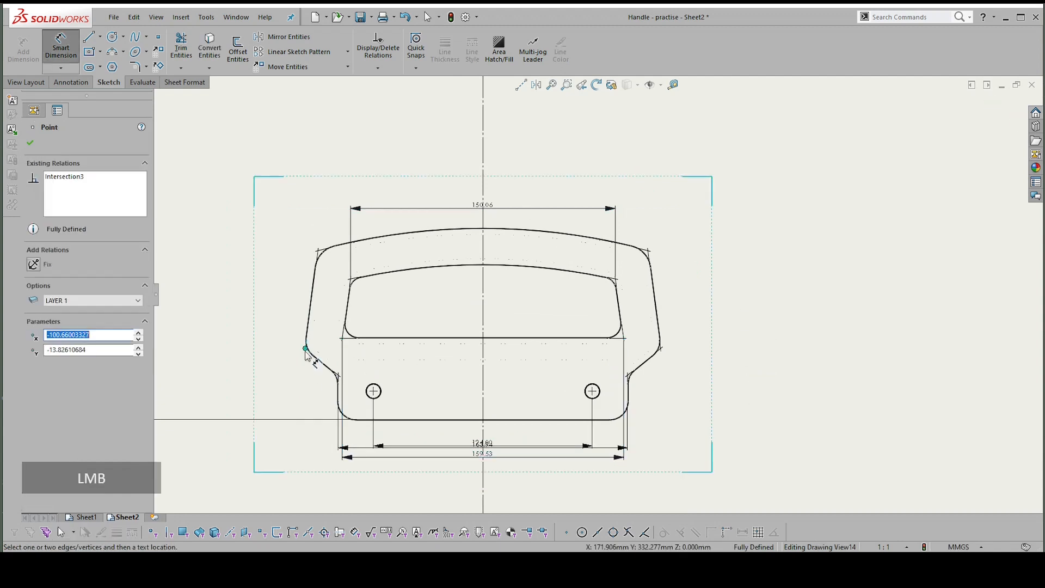
{"action": "left_click", "coordinate": [662, 350]}
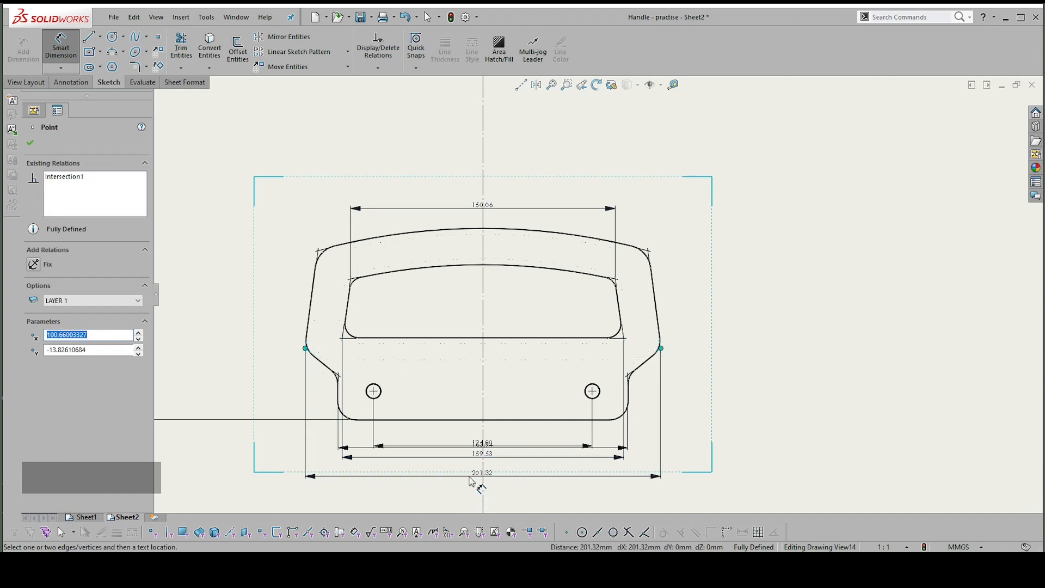
{"action": "left_click", "coordinate": [470, 478]}
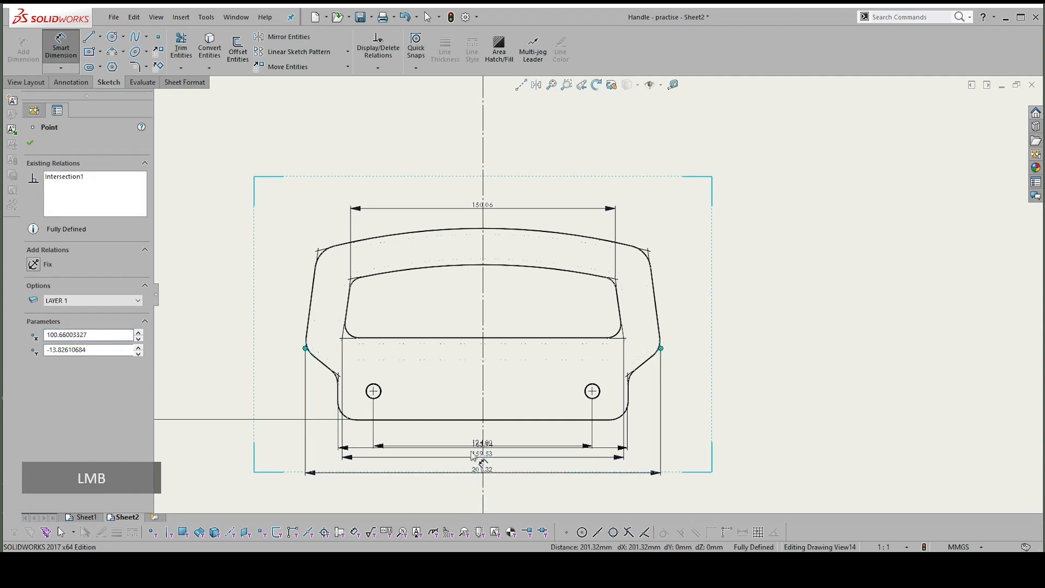
{"action": "left_click", "coordinate": [318, 251]}
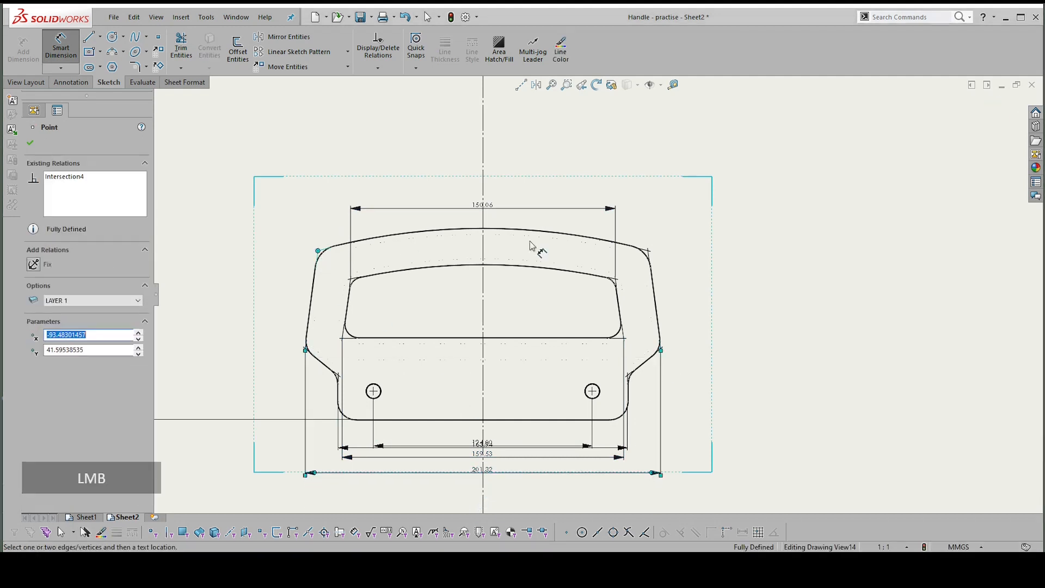
{"action": "left_click", "coordinate": [648, 250]}
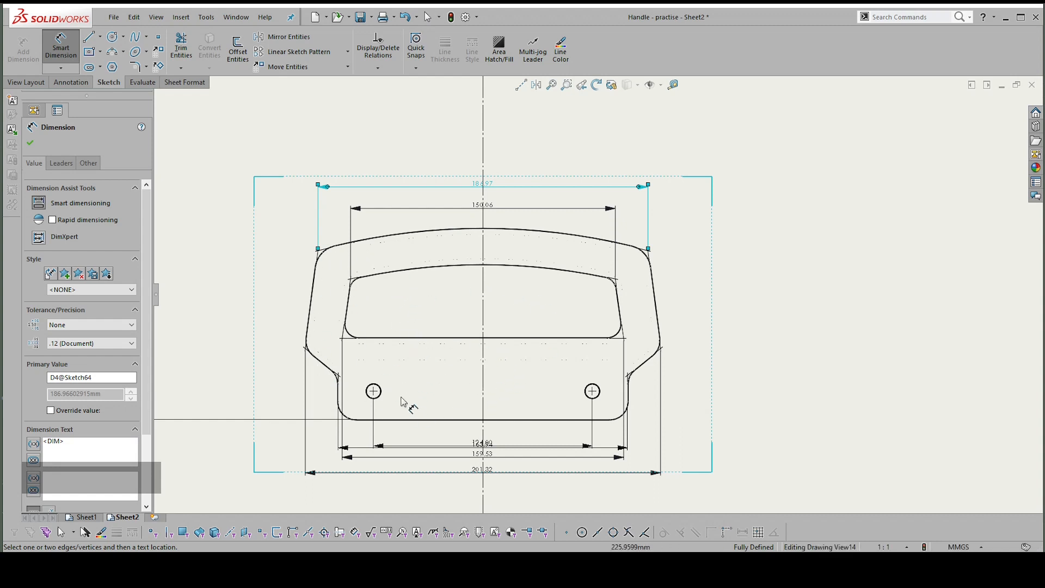
- Dimension the left bolt hole's diameter, placing the text below and to the right of the hole
{"action": "scroll", "coordinate": [388, 399], "scroll_direction": "down", "scroll_amount": 1}
{"action": "scroll", "coordinate": [447, 377], "scroll_direction": "up", "scroll_amount": 2}
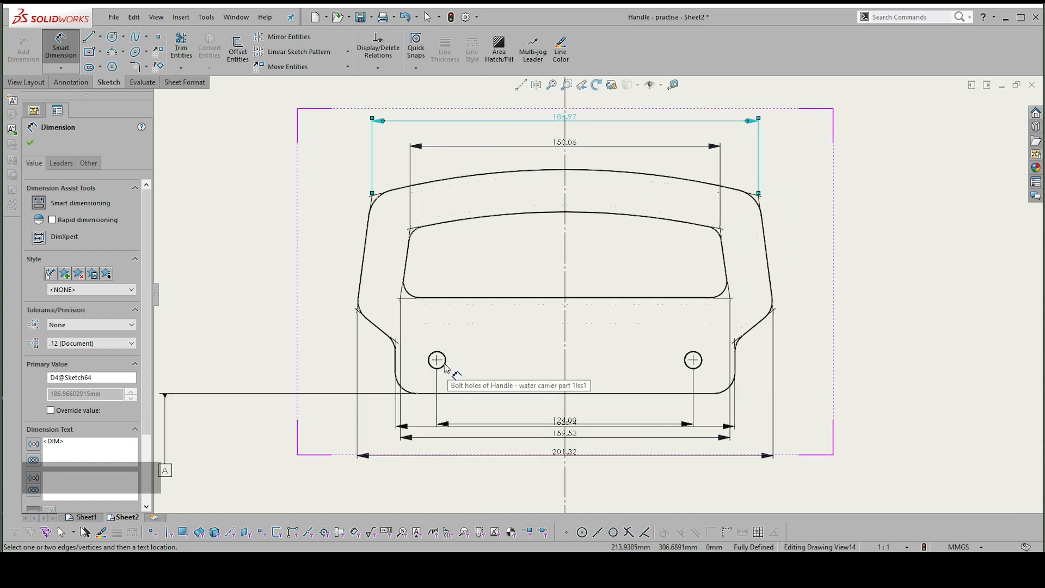
{"action": "left_click", "coordinate": [446, 363]}
{"action": "left_click", "coordinate": [502, 412]}
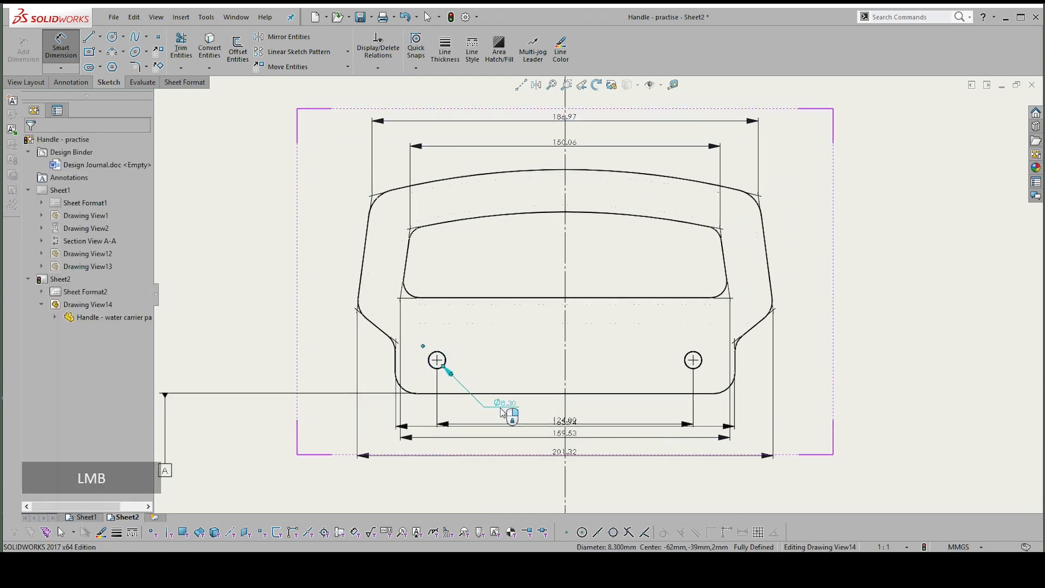
{"action": "key", "text": "Escape"}
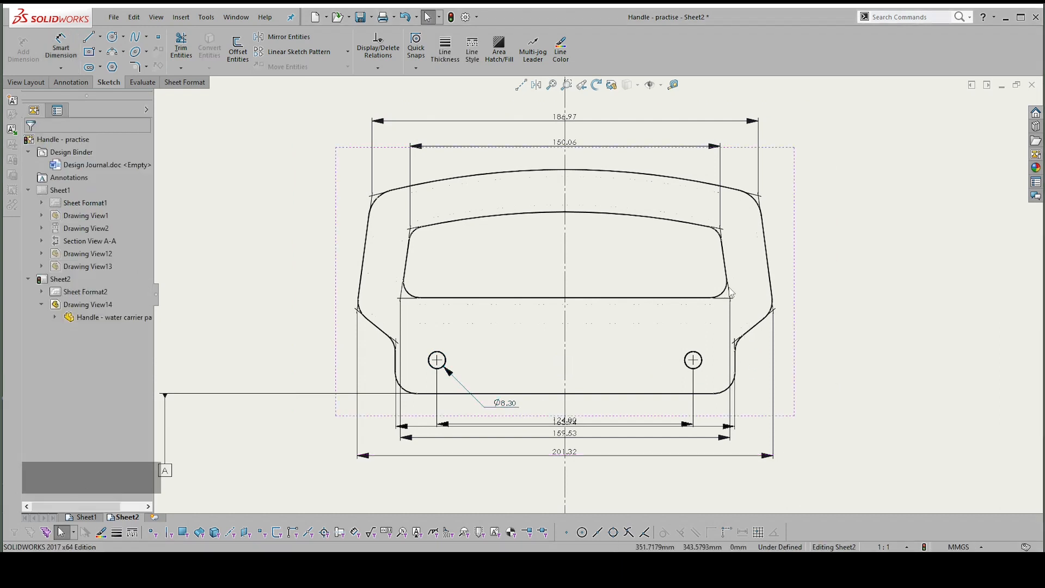
- Dimension the angle between the hand opening's two slanted side edges, placing it above the upper width dimensions
{"action": "scroll", "coordinate": [583, 233], "scroll_direction": "down", "scroll_amount": 2}
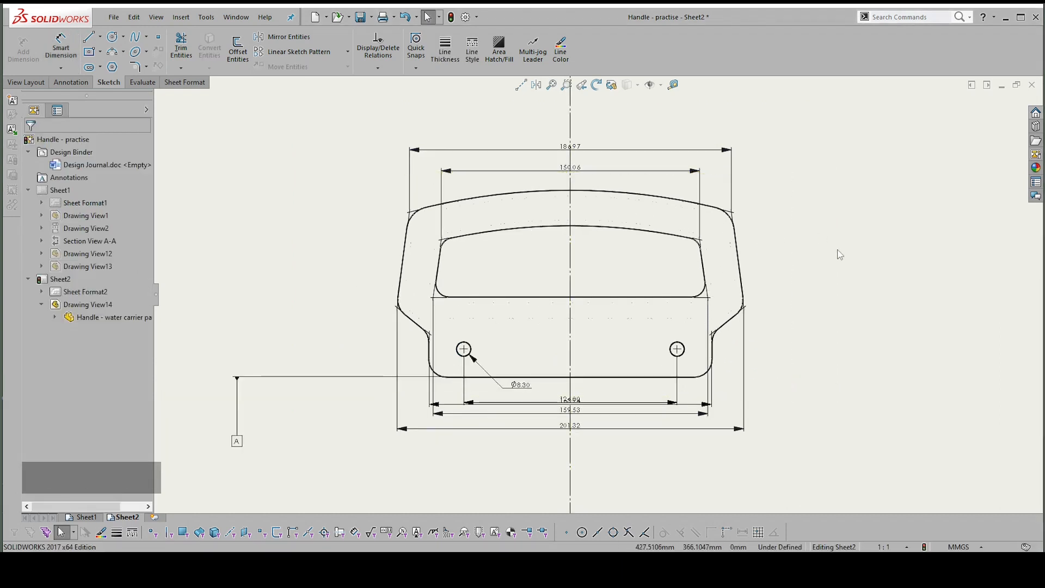
{"action": "right_click_drag", "start_coordinate": [837, 247], "coordinate": [838, 204]}
{"action": "left_click", "coordinate": [440, 260]}
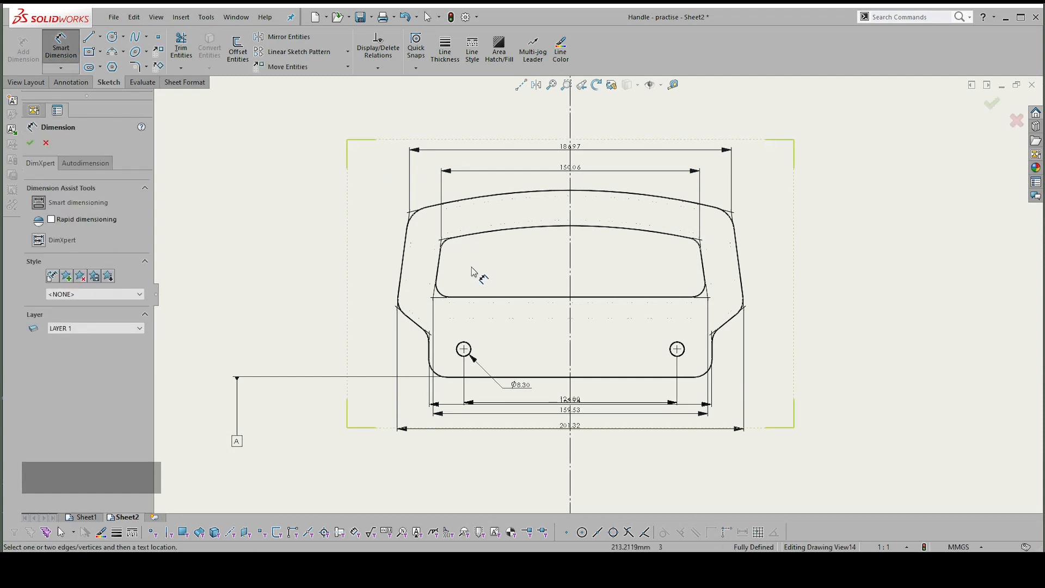
{"action": "left_click", "coordinate": [438, 270]}
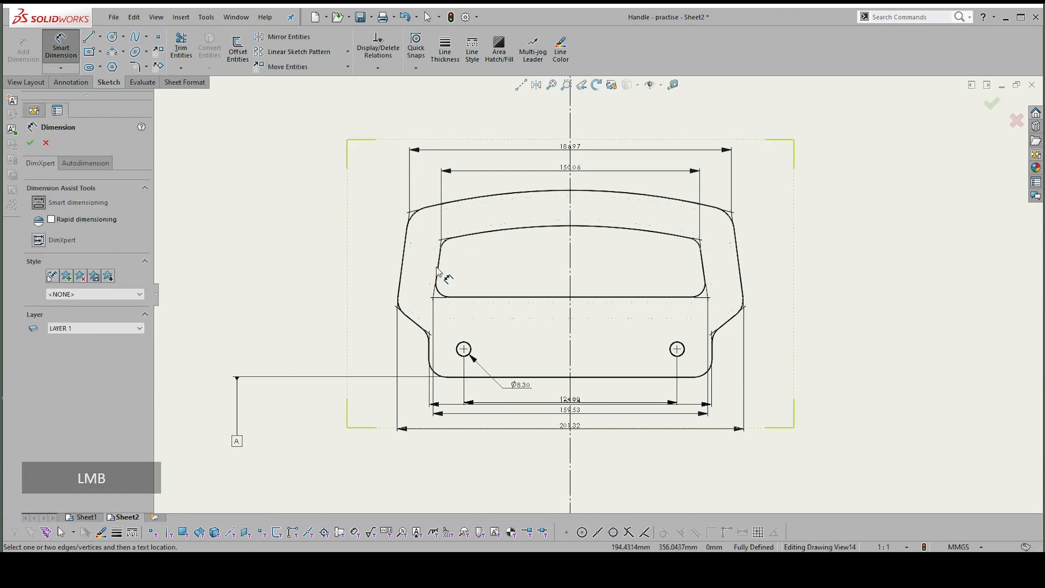
{"action": "left_click", "coordinate": [703, 266]}
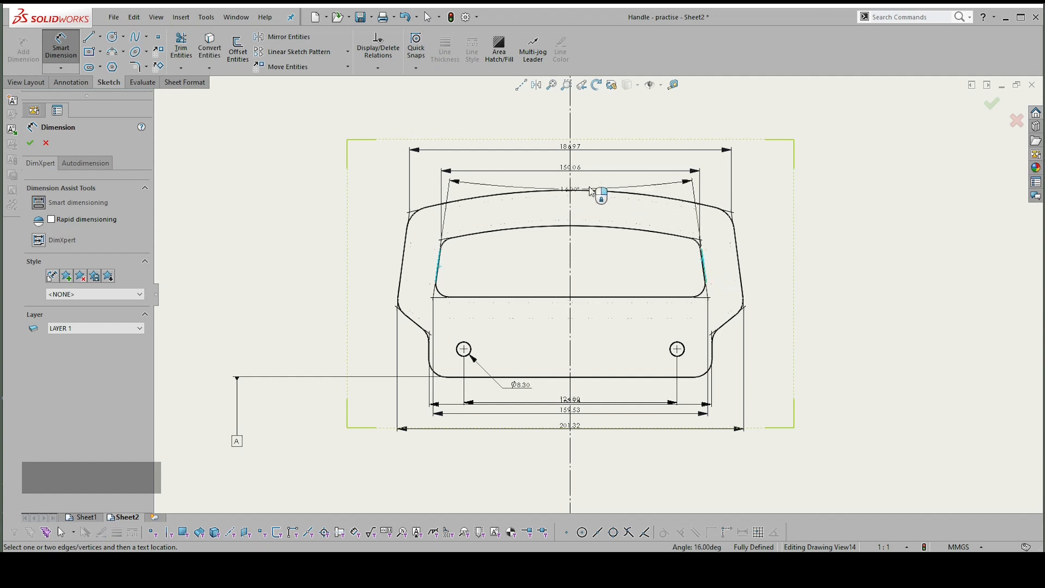
{"action": "scroll", "coordinate": [594, 158], "scroll_direction": "down", "scroll_amount": 1}
{"action": "left_click", "coordinate": [590, 154]}
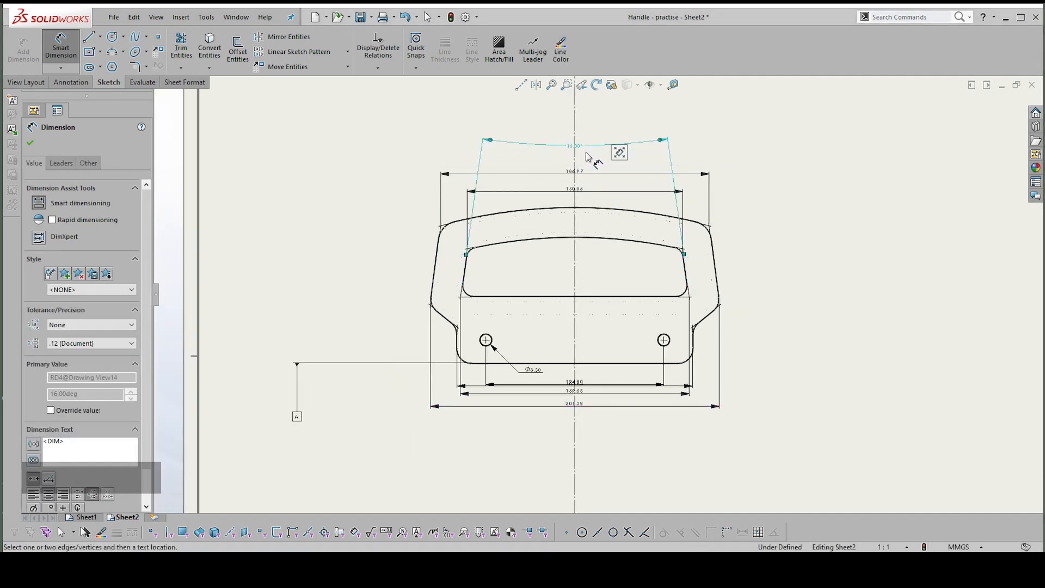
- Dimension the angle between the handle's two outer slanted side edges, placing it above the hand opening's angle dimension
{"action": "left_click", "coordinate": [779, 257]}
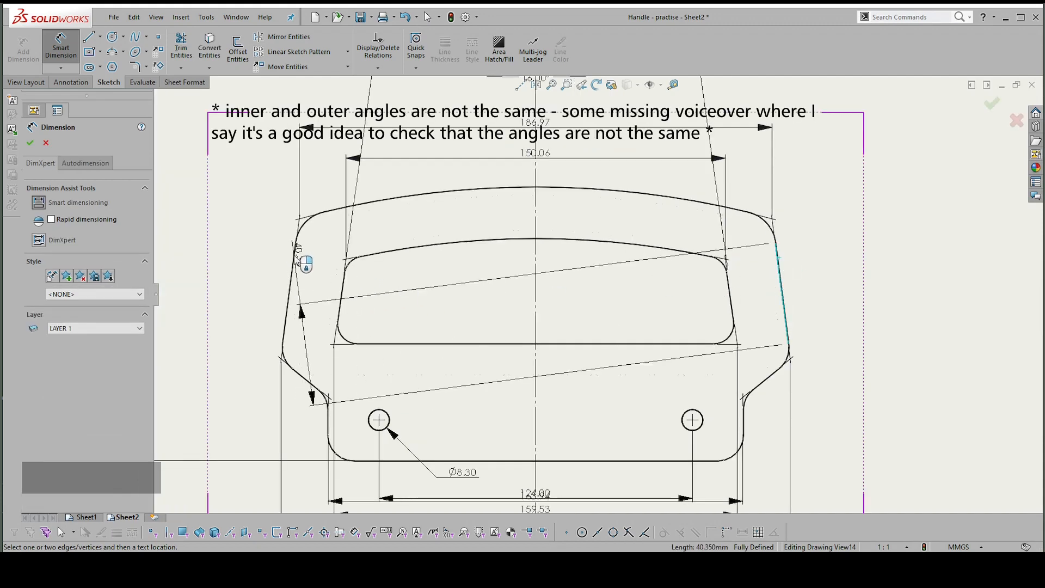
{"action": "left_click", "coordinate": [296, 256]}
{"action": "scroll", "coordinate": [478, 228], "scroll_direction": "down", "scroll_amount": 3}
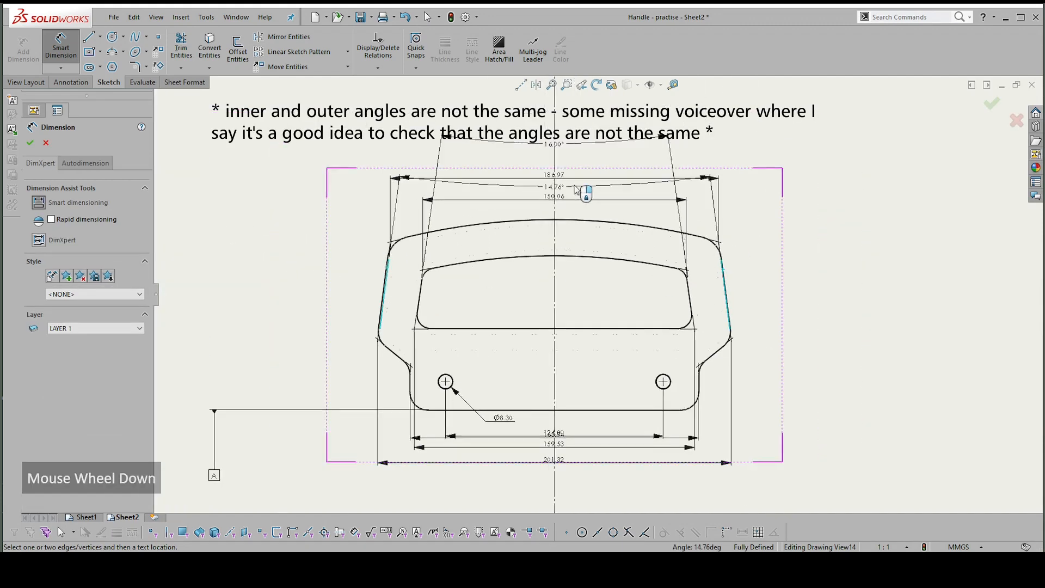
{"action": "scroll", "coordinate": [581, 158], "scroll_direction": "down", "scroll_amount": 2}
{"action": "scroll", "coordinate": [596, 157], "scroll_direction": "up", "scroll_amount": 2}
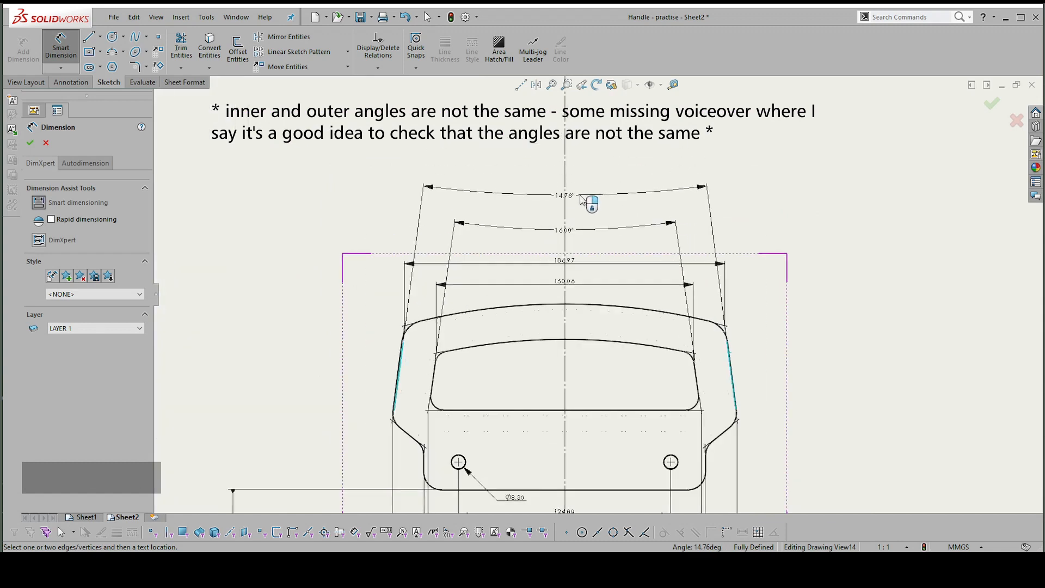
{"action": "left_click", "coordinate": [582, 200]}
- Shorten the left extension line of the outer side-angle dimension to start at the handle's upper-left virtual sharp
{"action": "scroll", "coordinate": [429, 343], "scroll_direction": "up", "scroll_amount": 3}
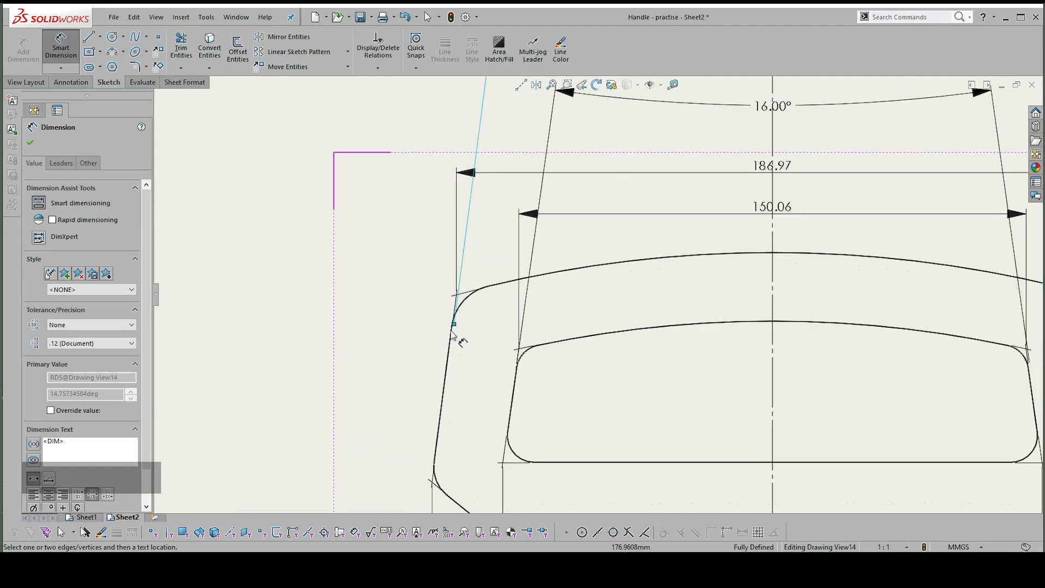
{"action": "scroll", "coordinate": [453, 333], "scroll_direction": "up", "scroll_amount": 3}
{"action": "key", "text": "Escape"}
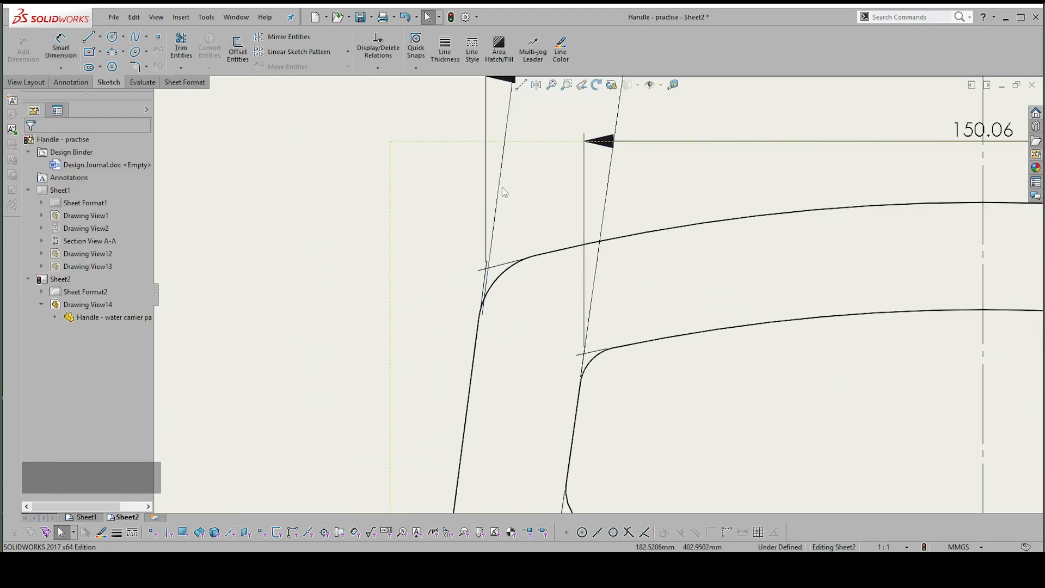
{"action": "left_click", "coordinate": [481, 315]}
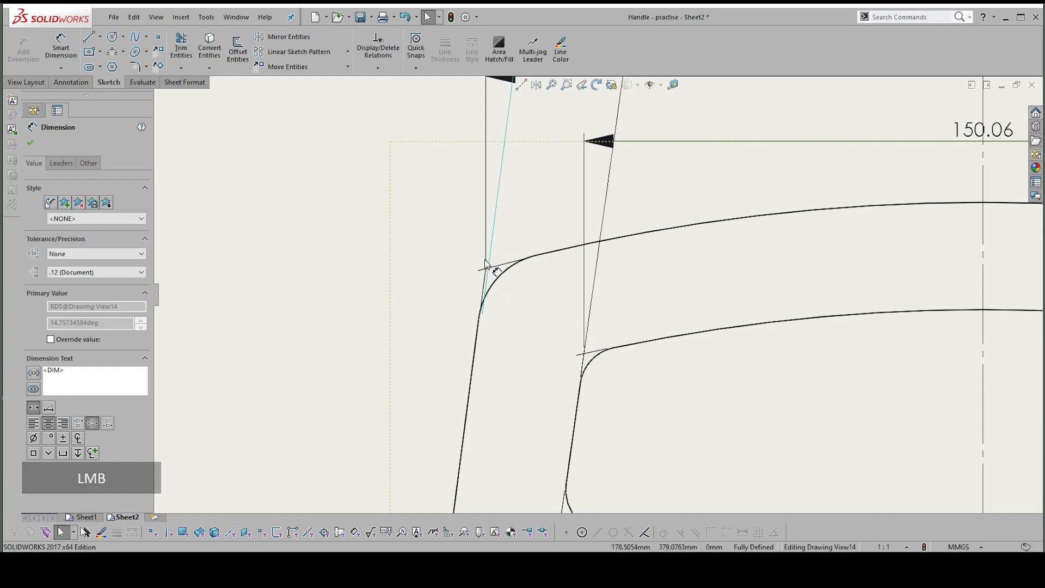
{"action": "scroll", "coordinate": [501, 317], "scroll_direction": "down", "scroll_amount": 6}
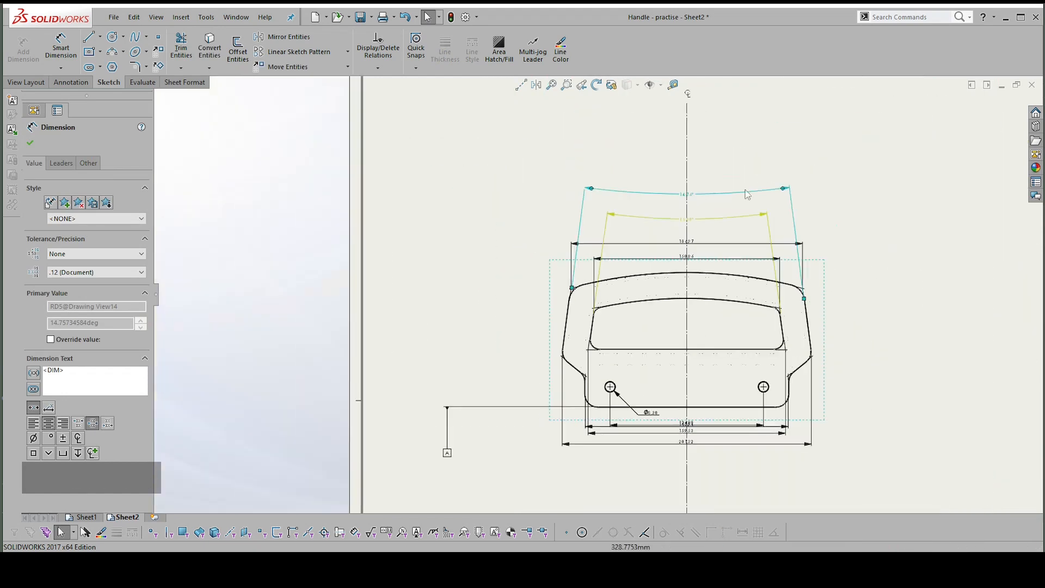
{"action": "left_click", "coordinate": [854, 221]}
{"action": "scroll", "coordinate": [783, 319], "scroll_direction": "up", "scroll_amount": 1}
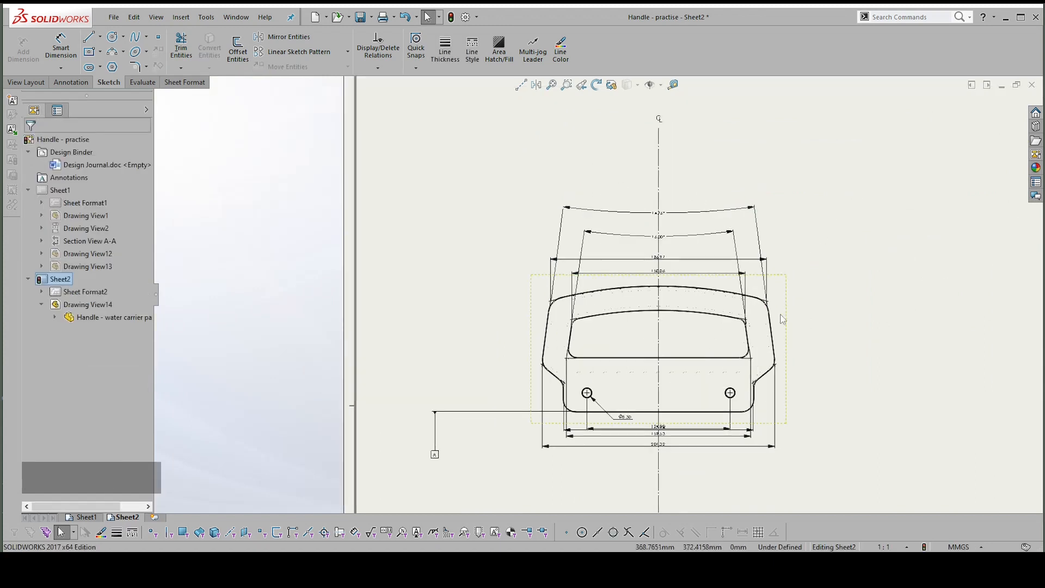
{"action": "scroll", "coordinate": [832, 365], "scroll_direction": "up", "scroll_amount": 1}
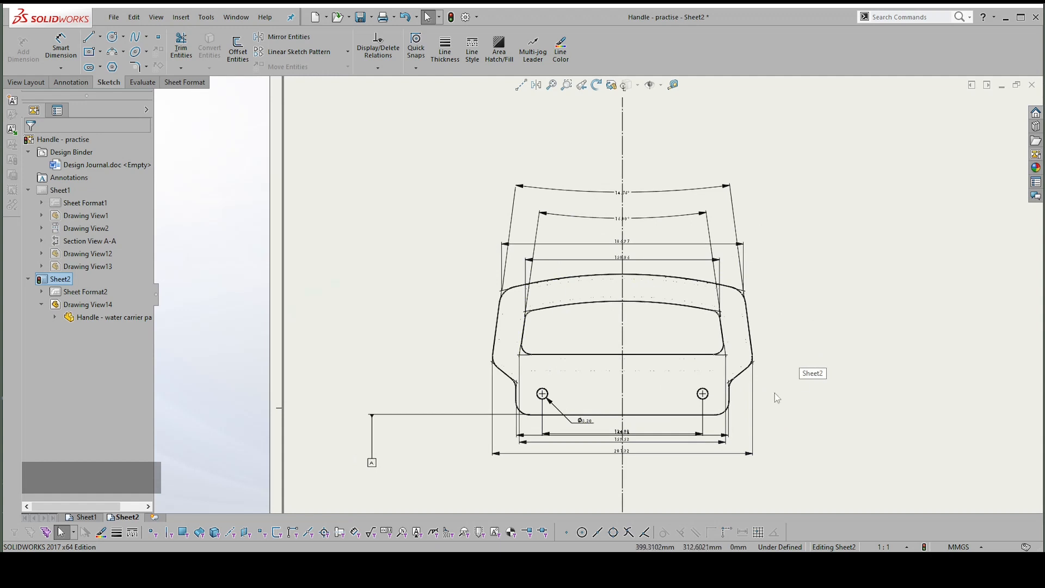
- Dimension the height from the handle's bottom edge to the left step's lower virtual sharp, placing it left of the handle
{"action": "right_click_drag", "start_coordinate": [842, 403], "coordinate": [852, 315]}
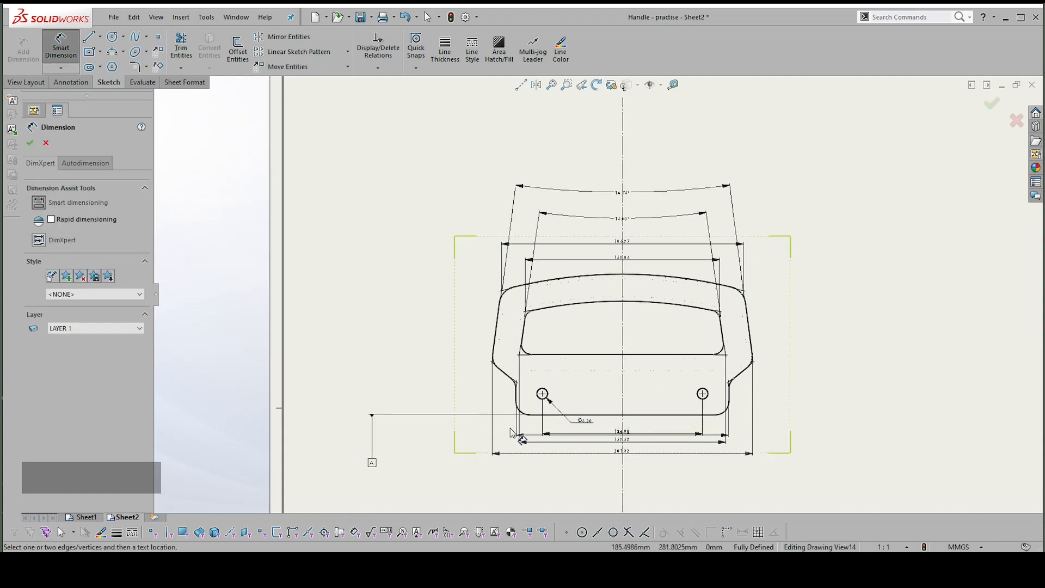
{"action": "scroll", "coordinate": [518, 434], "scroll_direction": "up", "scroll_amount": 3}
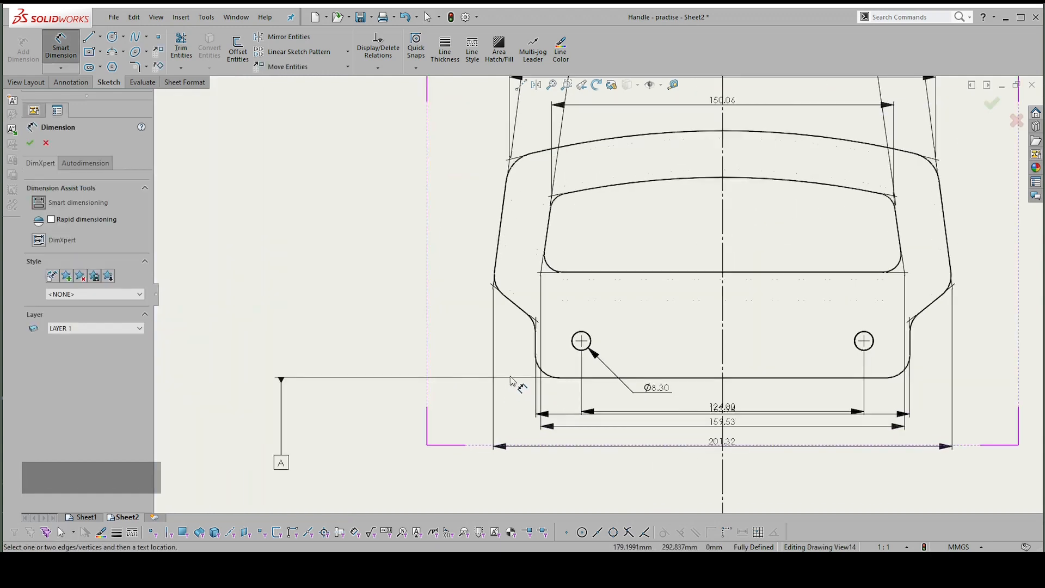
{"action": "scroll", "coordinate": [571, 382], "scroll_direction": "up", "scroll_amount": 1}
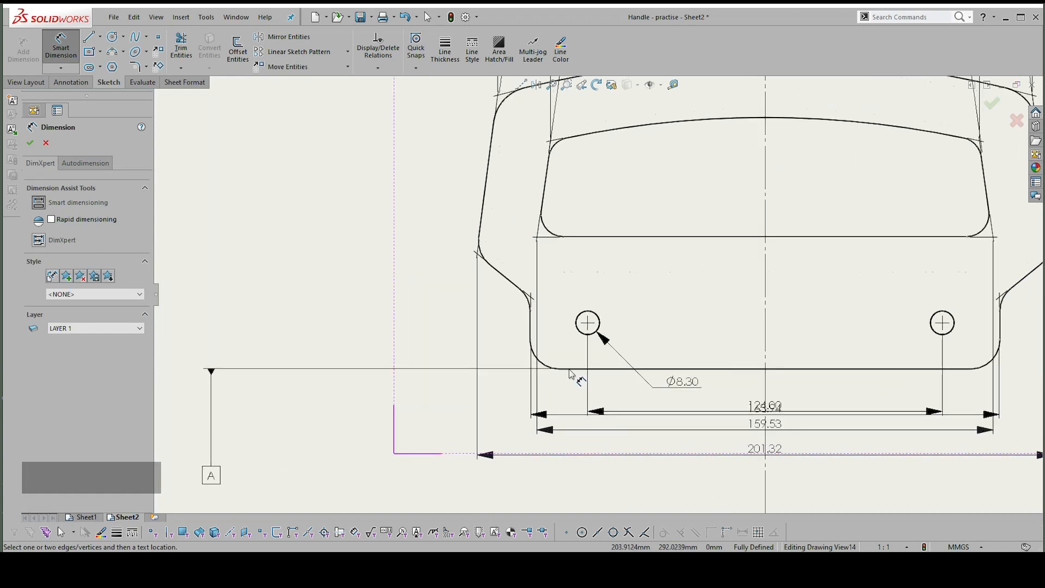
{"action": "left_click", "coordinate": [571, 378]}
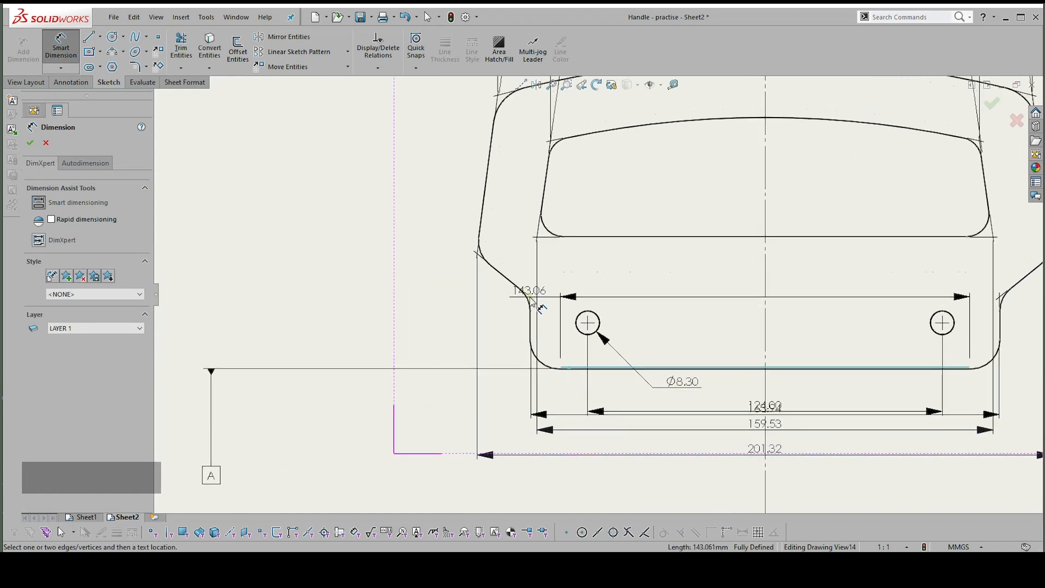
{"action": "left_click", "coordinate": [531, 297]}
{"action": "left_click", "coordinate": [452, 329]}
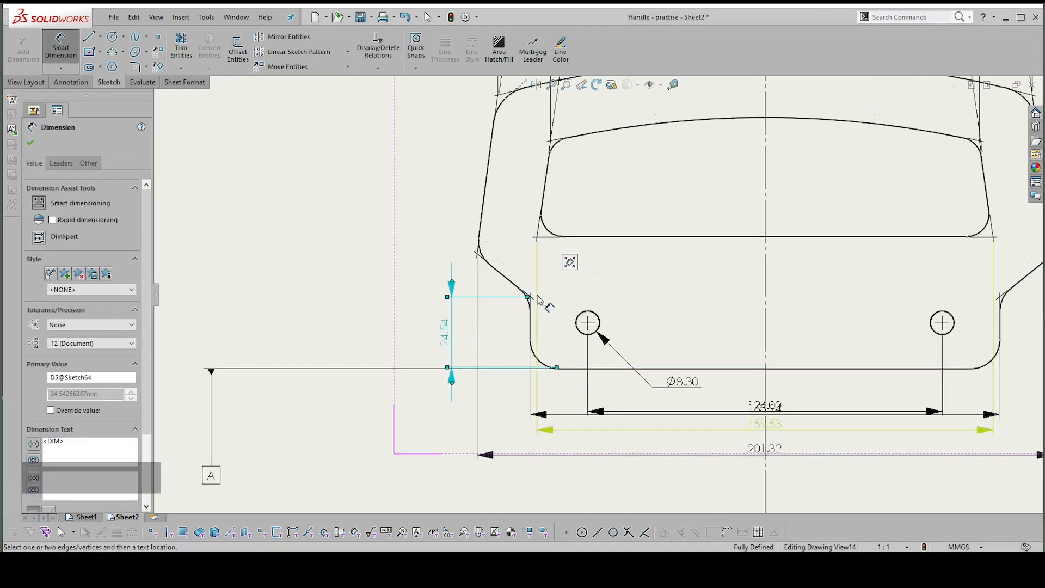
- Dimension the vertical distance between the left step's lower virtual sharp and the widest left corner's virtual sharp, left of the first height dimension
{"action": "left_click", "coordinate": [531, 297]}
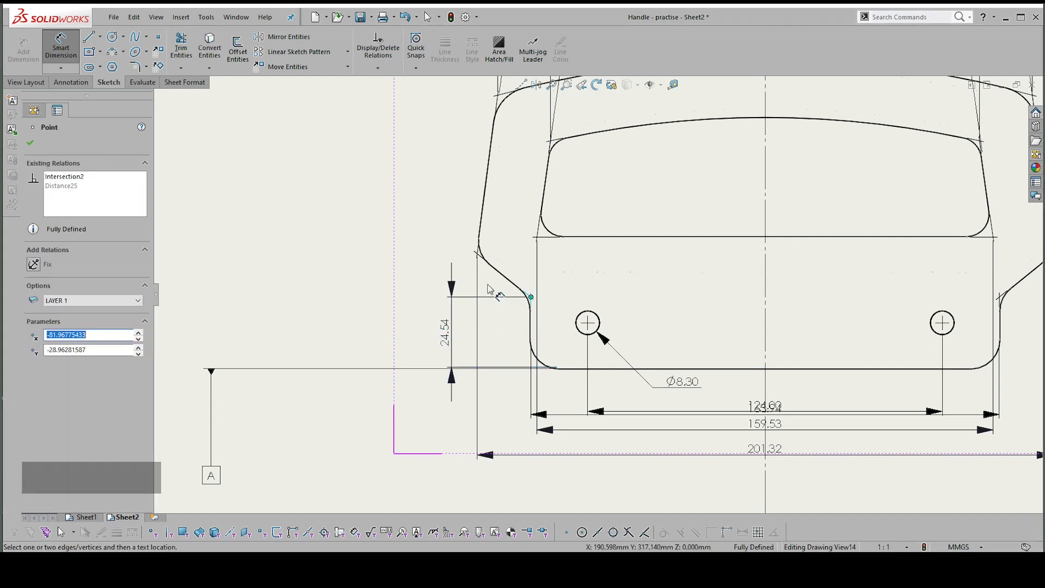
{"action": "left_click", "coordinate": [477, 254]}
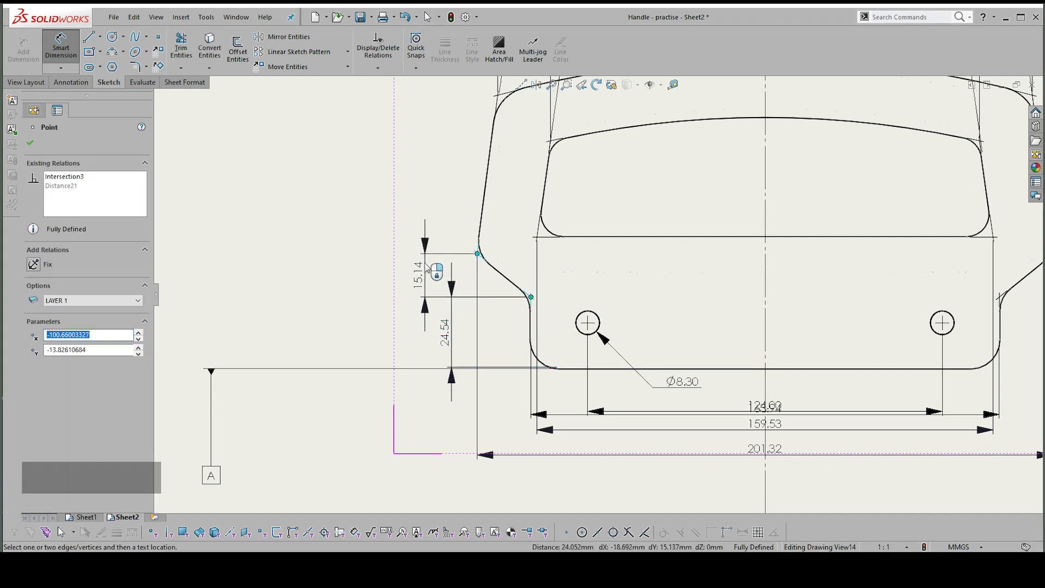
{"action": "left_click", "coordinate": [436, 282]}
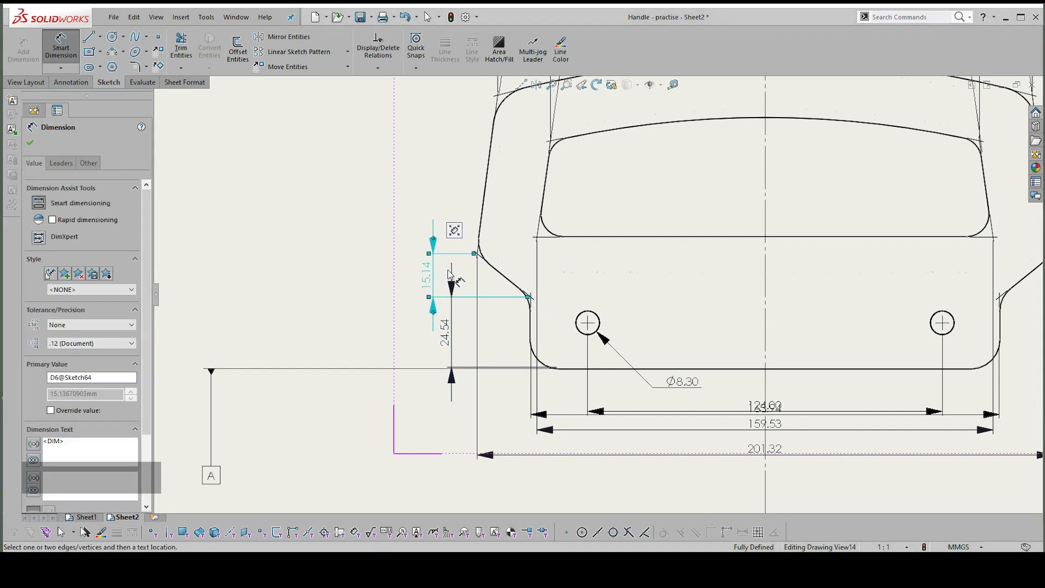
{"action": "key", "text": "Escape"}
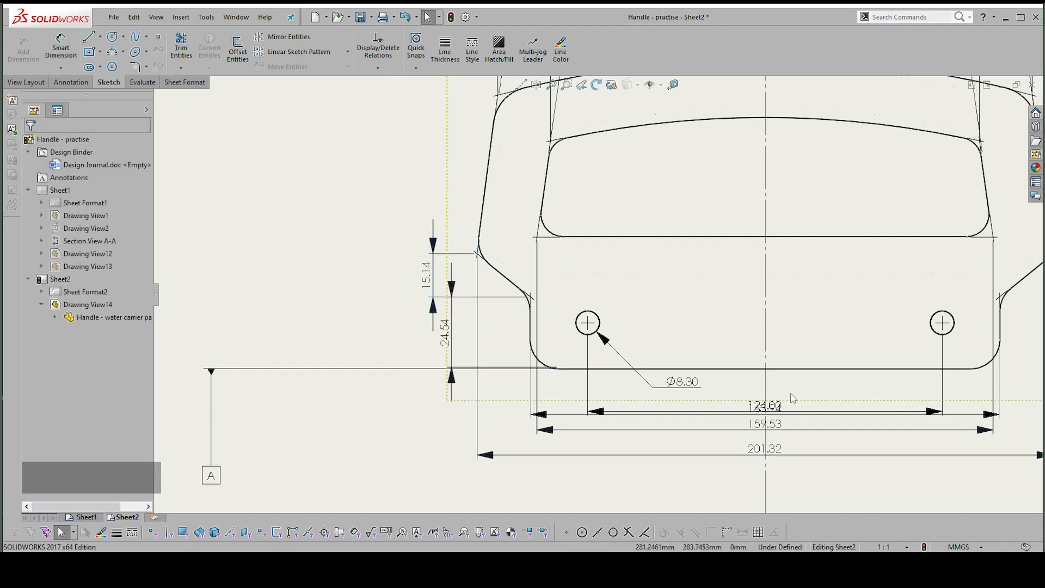
{"action": "left_click", "coordinate": [453, 329]}
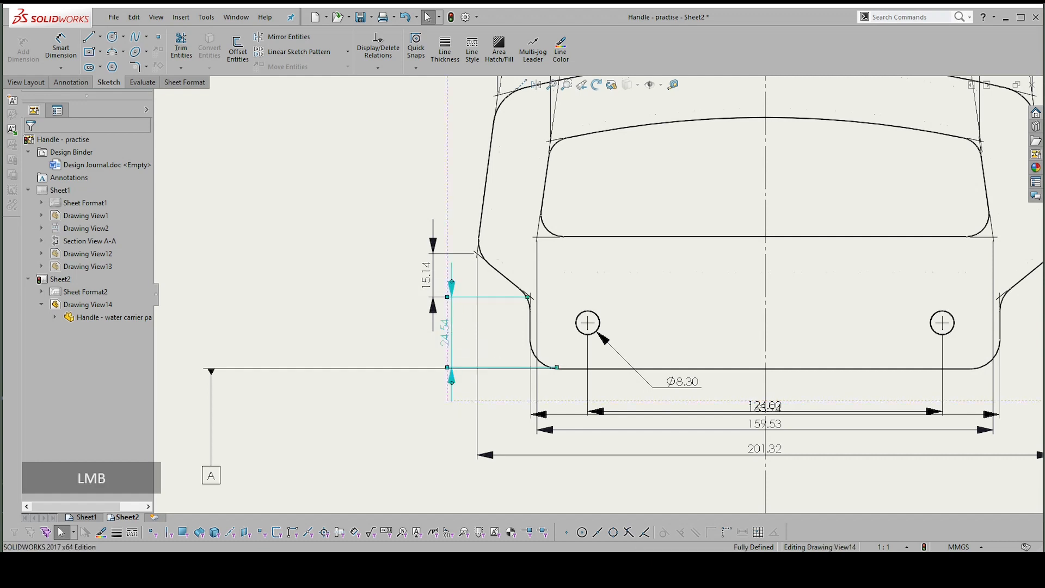
{"action": "left_click", "coordinate": [432, 273], "text": "shift"}
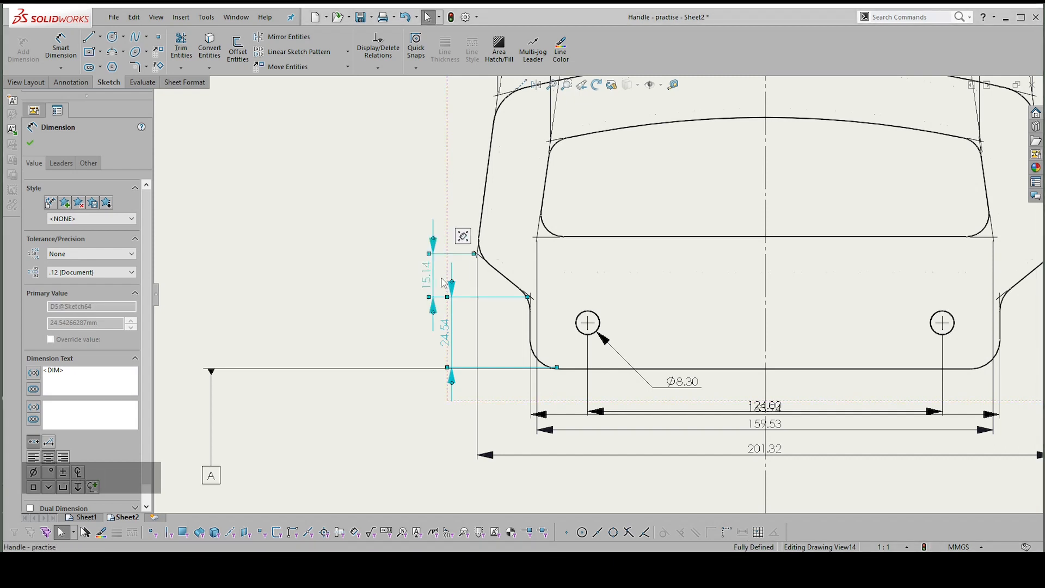
{"action": "key", "text": "z"}
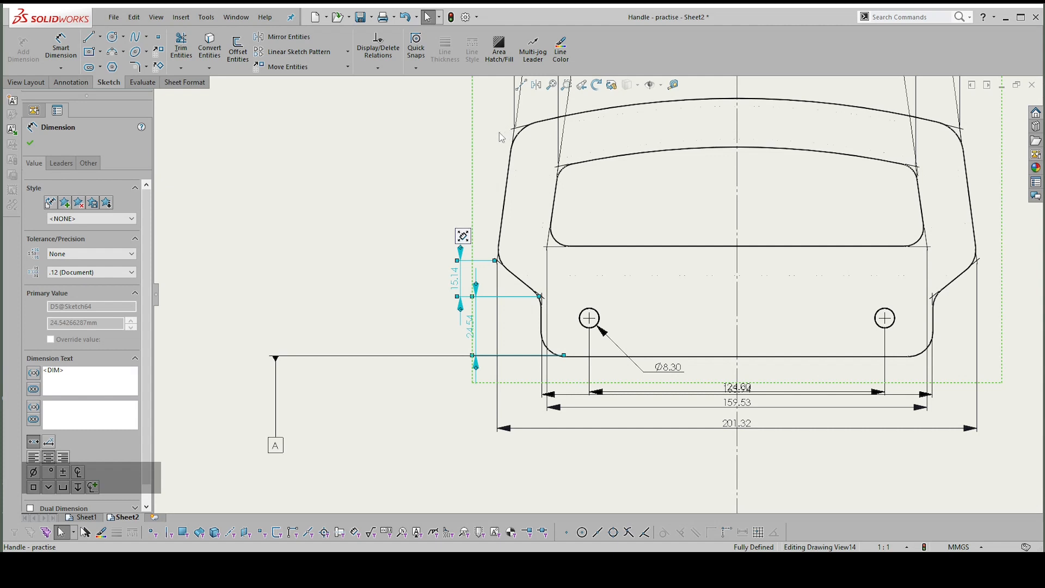
{"action": "left_click", "coordinate": [401, 283]}
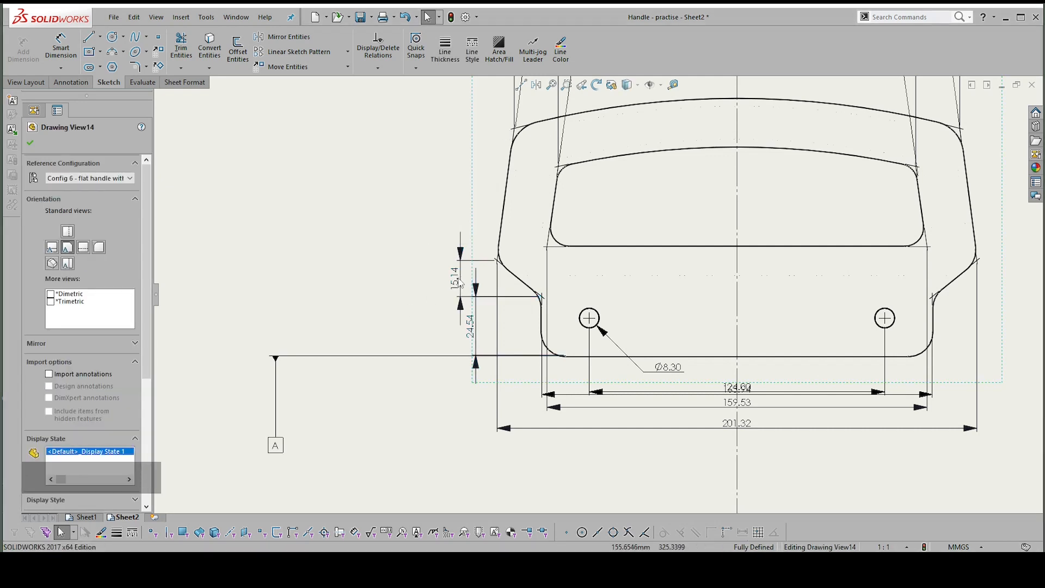
- Reattach the lower end of the widest corner's height dimension from the step's virtual sharp to the handle's bottom edge
{"action": "left_click", "coordinate": [540, 301]}
{"action": "mouse_move", "coordinate": [539, 296]}
{"action": "left_mouse_down"}
{"action": "mouse_move", "coordinate": [530, 319]}
{"action": "mouse_move", "coordinate": [545, 357]}
{"action": "mouse_move", "coordinate": [568, 357]}
{"action": "left_mouse_up"}
{"action": "left_click_drag", "start_coordinate": [489, 318], "coordinate": [455, 315]}
{"action": "scroll", "coordinate": [496, 327], "scroll_direction": "down", "scroll_amount": 2}
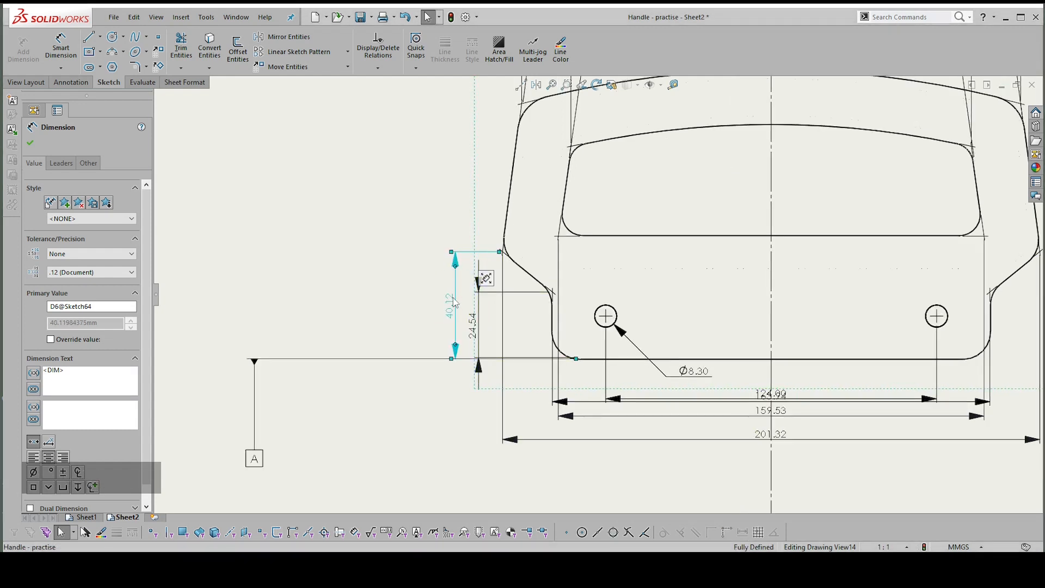
{"action": "left_click", "coordinate": [480, 327]}
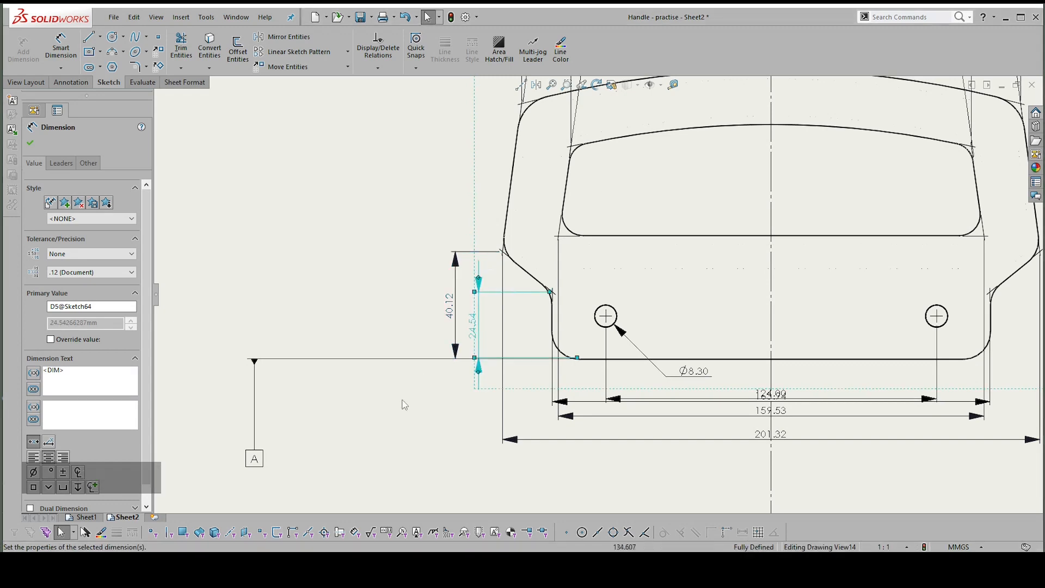
- Dimension the height from the bottom edge to the handle's upper-left virtual sharp, placing it left of the other height dimensions
{"action": "right_click_drag", "start_coordinate": [408, 403], "coordinate": [408, 359]}
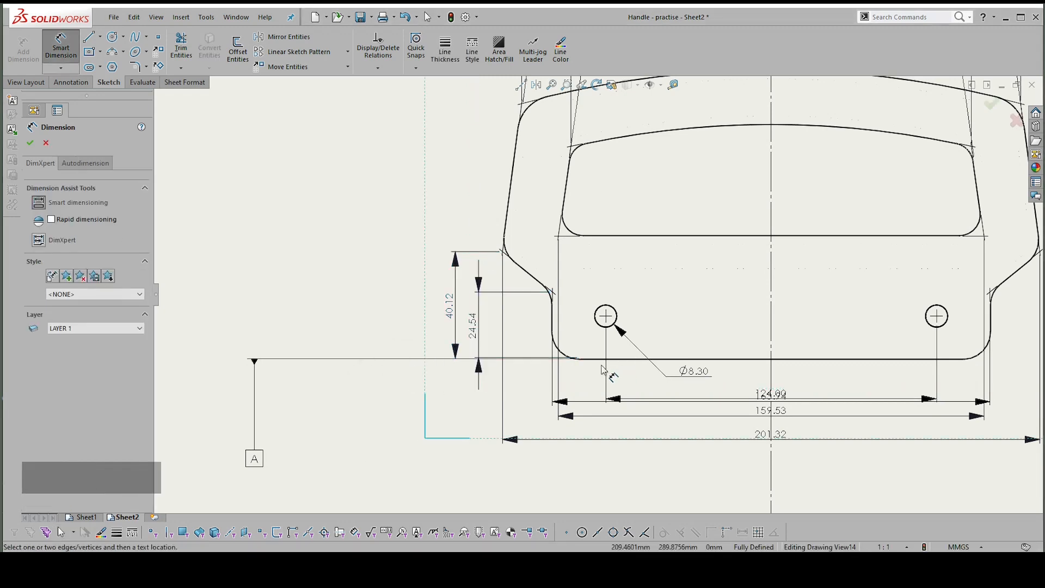
{"action": "left_click", "coordinate": [591, 360]}
{"action": "scroll", "coordinate": [554, 310], "scroll_direction": "up", "scroll_amount": 2}
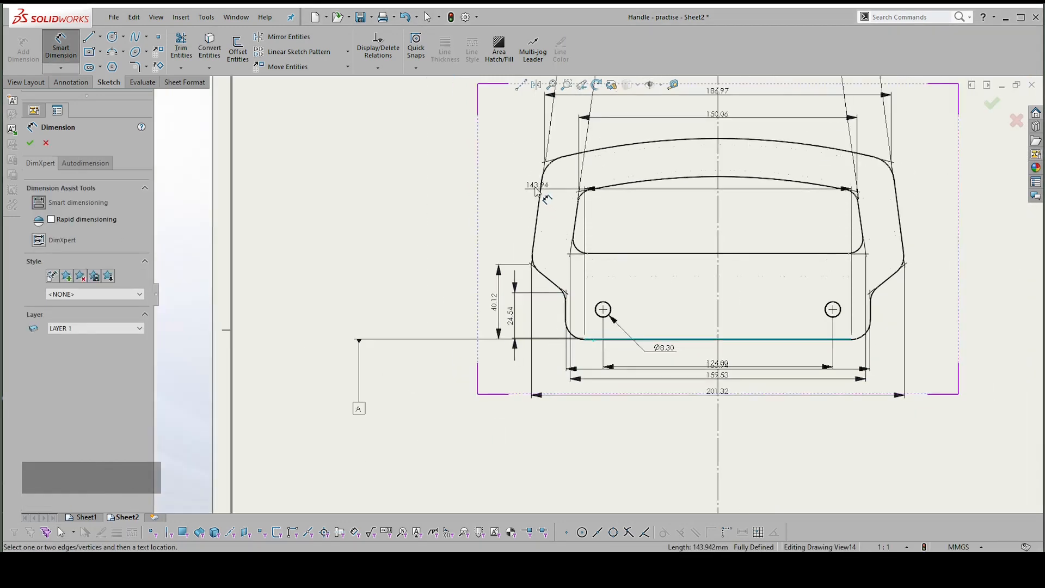
{"action": "scroll", "coordinate": [545, 190], "scroll_direction": "down", "scroll_amount": 1}
{"action": "left_click", "coordinate": [555, 168]}
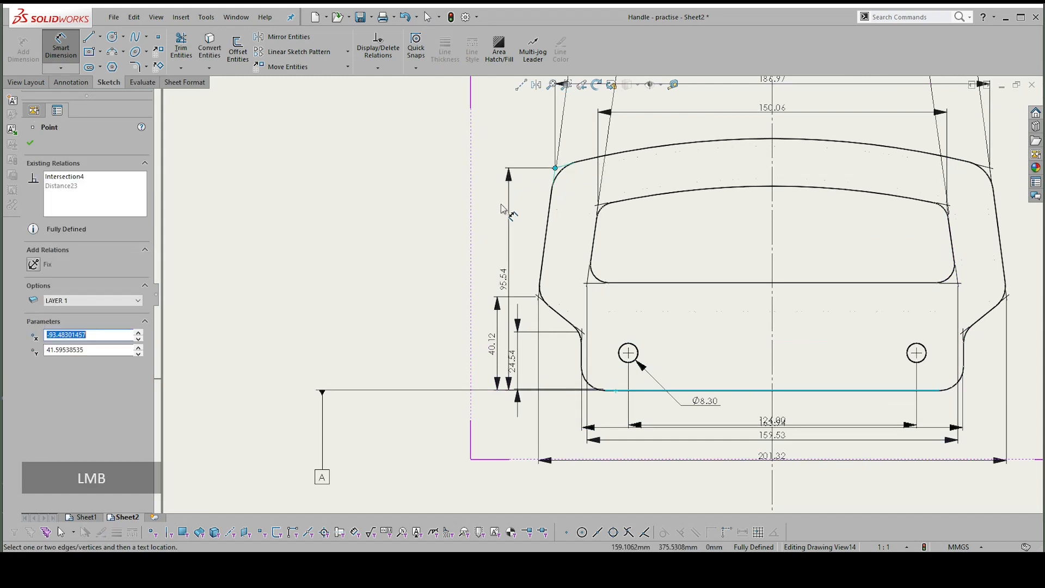
{"action": "left_click", "coordinate": [479, 278]}
{"action": "scroll", "coordinate": [541, 389], "scroll_direction": "up", "scroll_amount": 3}
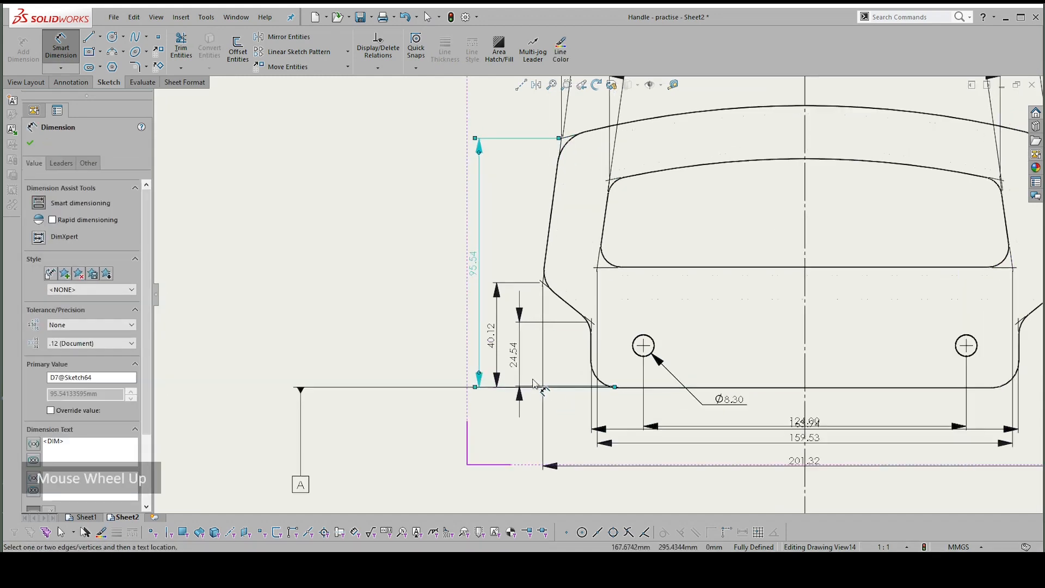
{"action": "scroll", "coordinate": [653, 370], "scroll_direction": "up", "scroll_amount": 2}
{"action": "key", "text": "Escape"}
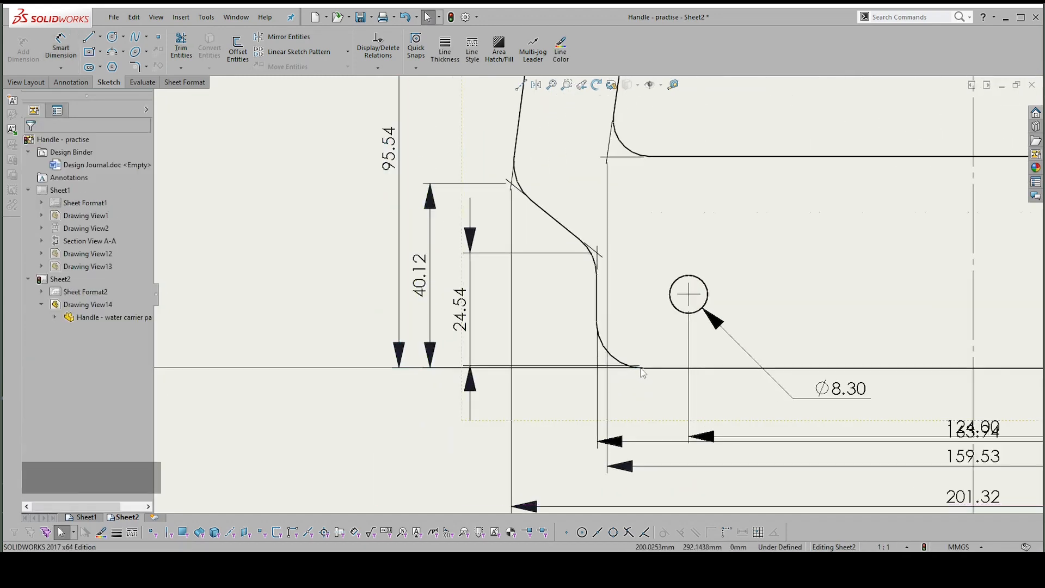
- Reattach the lower extension line of the left step's height dimension exactly to the handle's bottom edge
{"action": "left_click", "coordinate": [471, 321]}
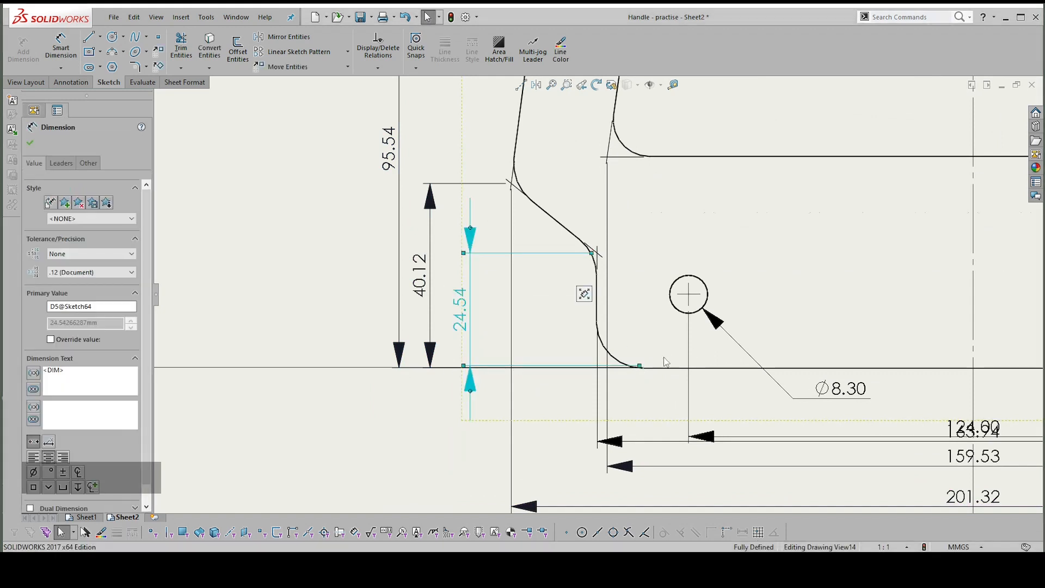
{"action": "left_click_drag", "start_coordinate": [639, 366], "coordinate": [642, 370]}
{"action": "scroll", "coordinate": [596, 291], "scroll_direction": "down", "scroll_amount": 2}
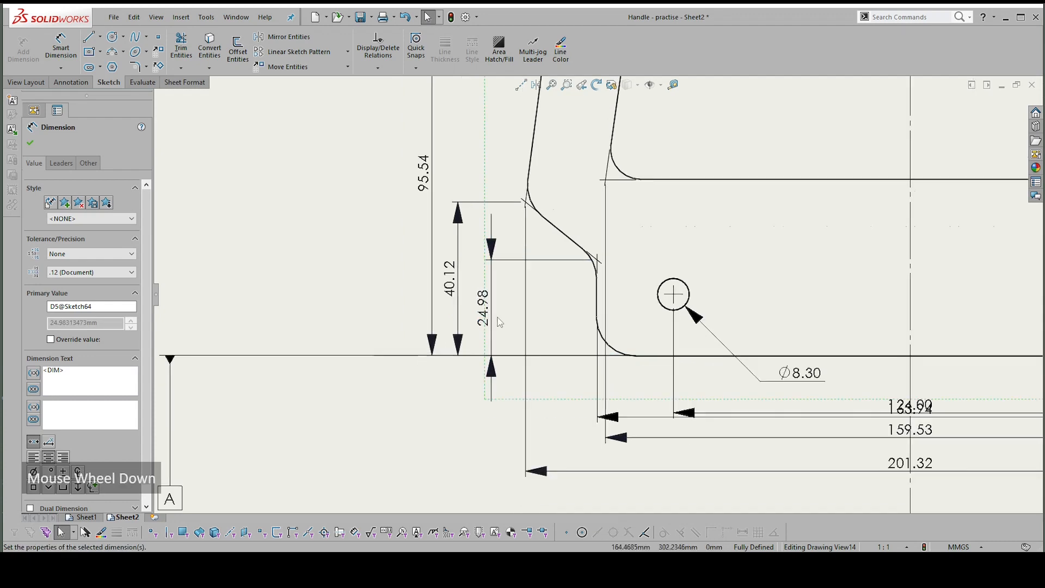
{"action": "scroll", "coordinate": [583, 281], "scroll_direction": "down", "scroll_amount": 3}
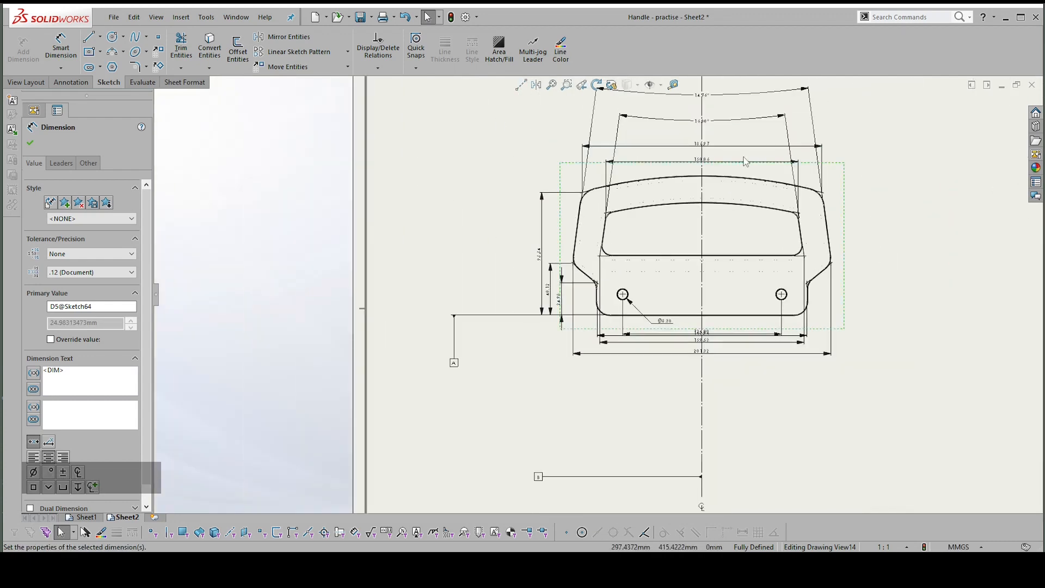
{"action": "scroll", "coordinate": [849, 196], "scroll_direction": "up", "scroll_amount": 3}
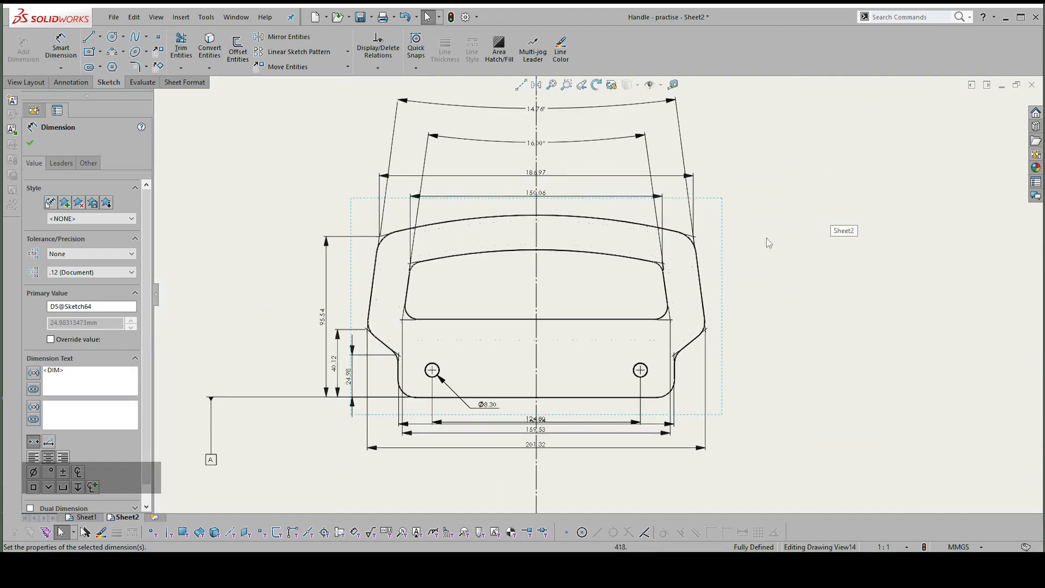
{"action": "scroll", "coordinate": [332, 333], "scroll_direction": "up", "scroll_amount": 1}
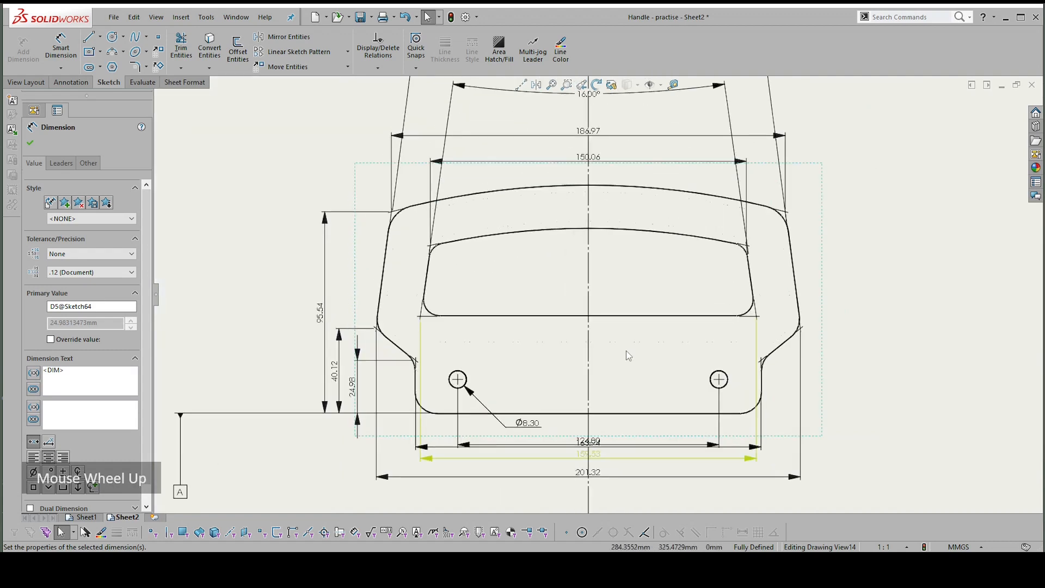
{"action": "left_click", "coordinate": [858, 373]}
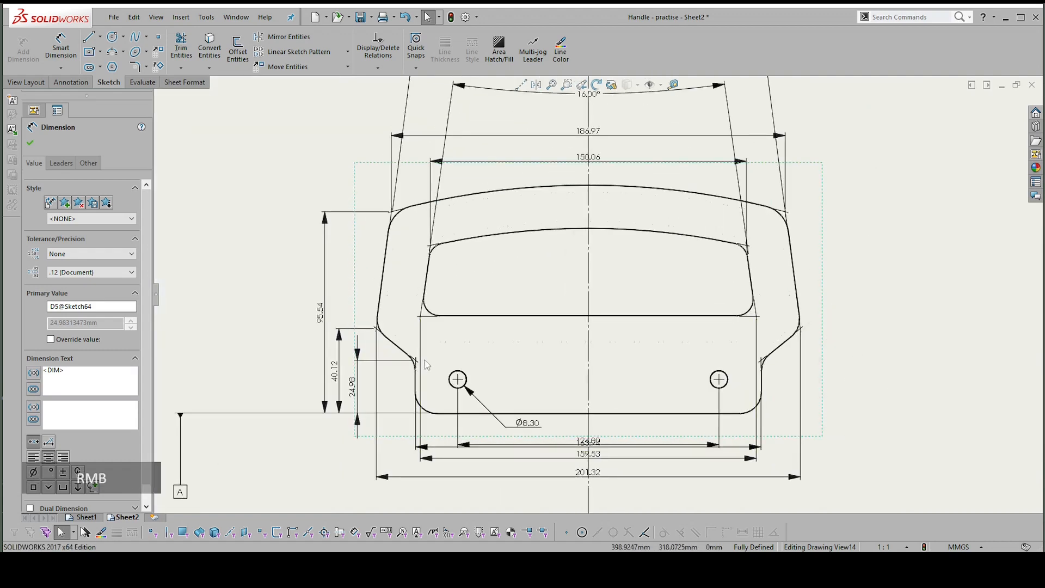
- Dimension the height from the handle's bottom edge to the opening's lower-left virtual sharp, placing it between the two tallest existing height dimensions
{"action": "left_click", "coordinate": [446, 414]}
{"action": "scroll", "coordinate": [430, 318], "scroll_direction": "up", "scroll_amount": 2}
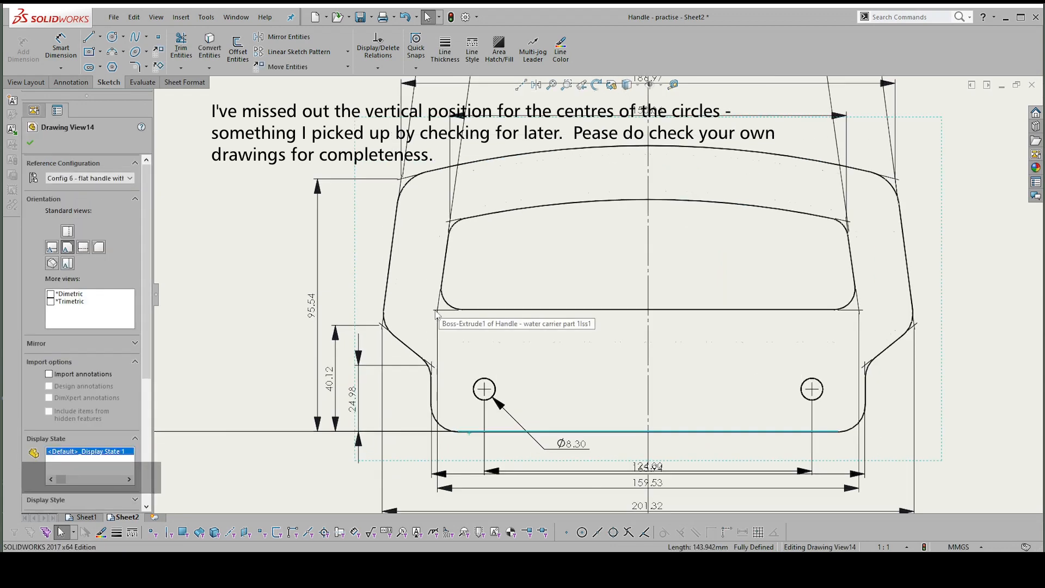
{"action": "left_click", "coordinate": [437, 309]}
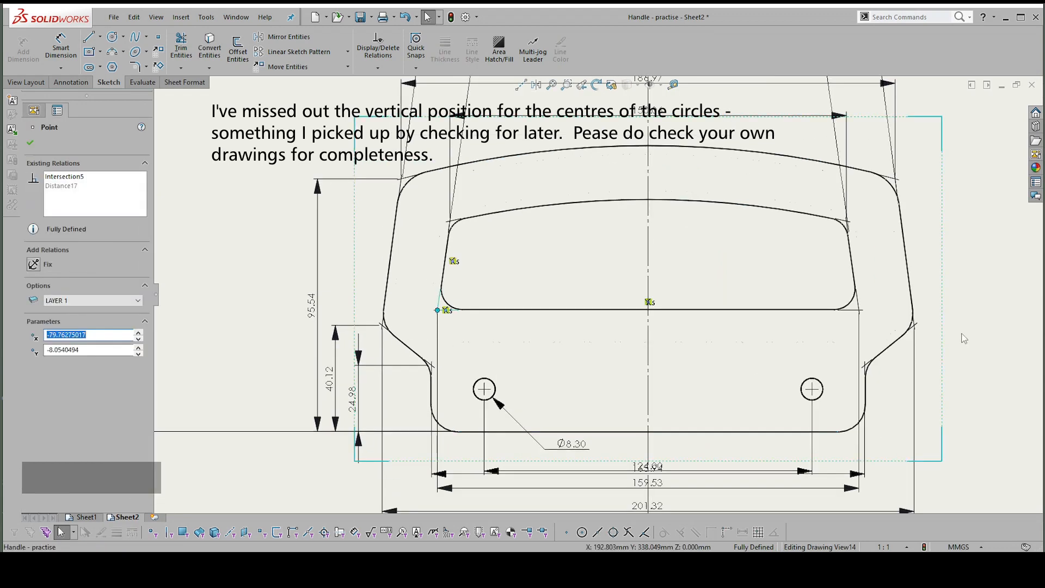
{"action": "right_click_drag", "start_coordinate": [965, 266], "coordinate": [964, 242]}
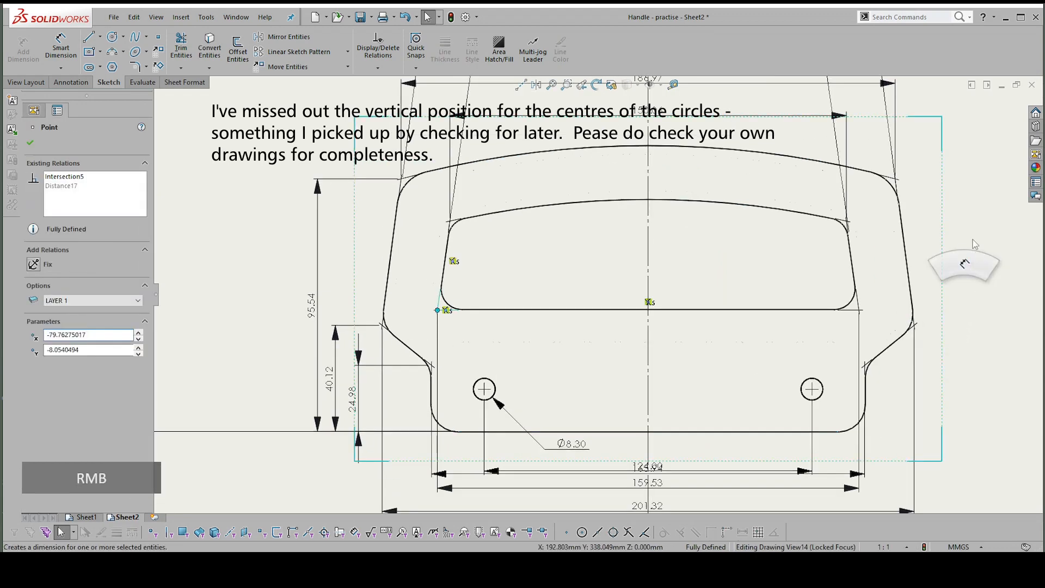
{"action": "left_click", "coordinate": [464, 435]}
{"action": "left_click", "coordinate": [329, 414]}
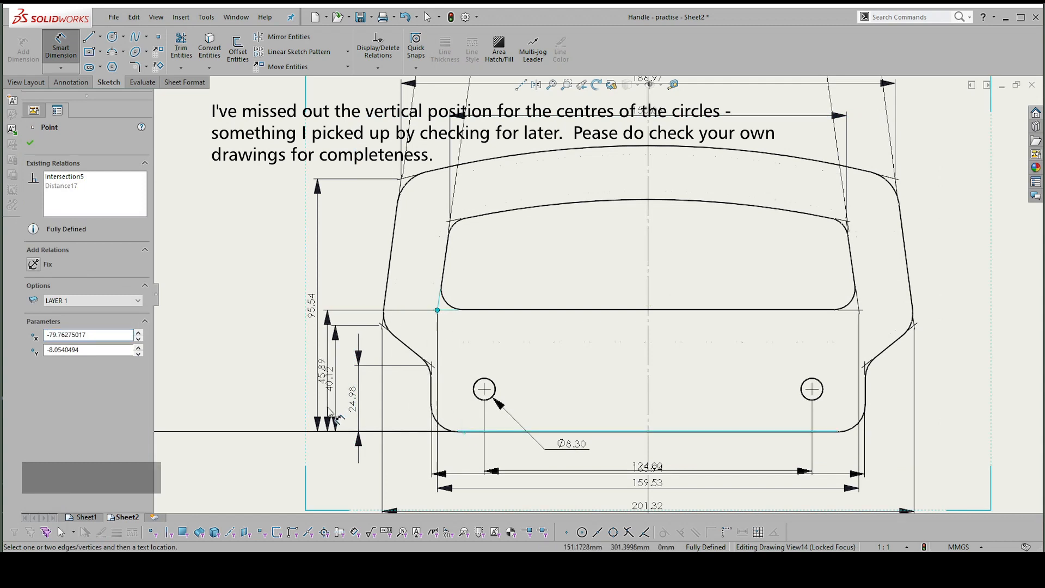
- Dimension the height from the handle's bottom edge to the opening's upper-left virtual sharp, placing it just inside the tallest height dimension
{"action": "left_click", "coordinate": [496, 432]}
{"action": "scroll", "coordinate": [370, 191], "scroll_direction": "up", "scroll_amount": 2}
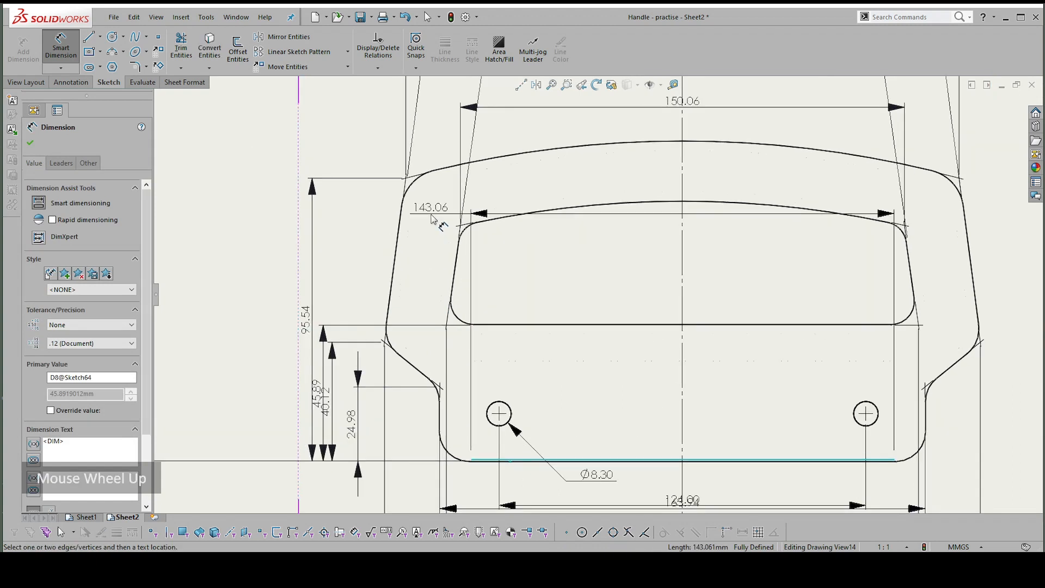
{"action": "left_click", "coordinate": [458, 227]}
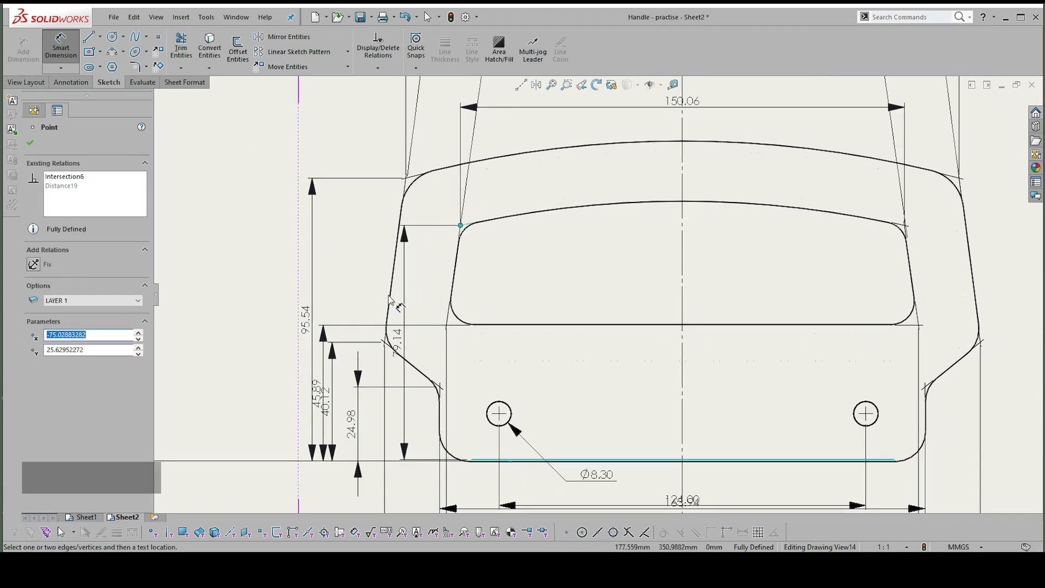
{"action": "left_click", "coordinate": [380, 287]}
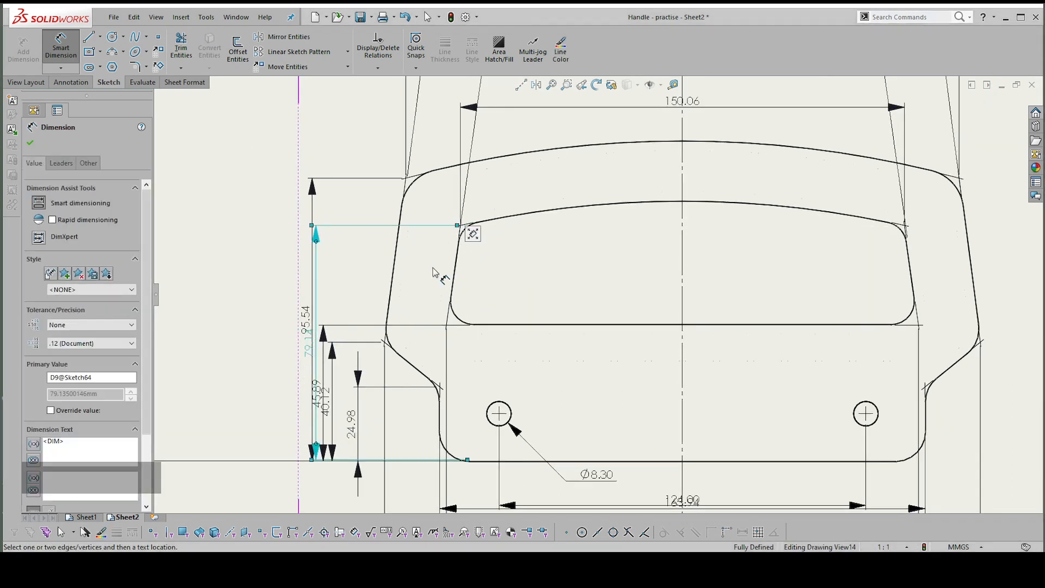
{"action": "scroll", "coordinate": [463, 275], "scroll_direction": "down", "scroll_amount": 3}
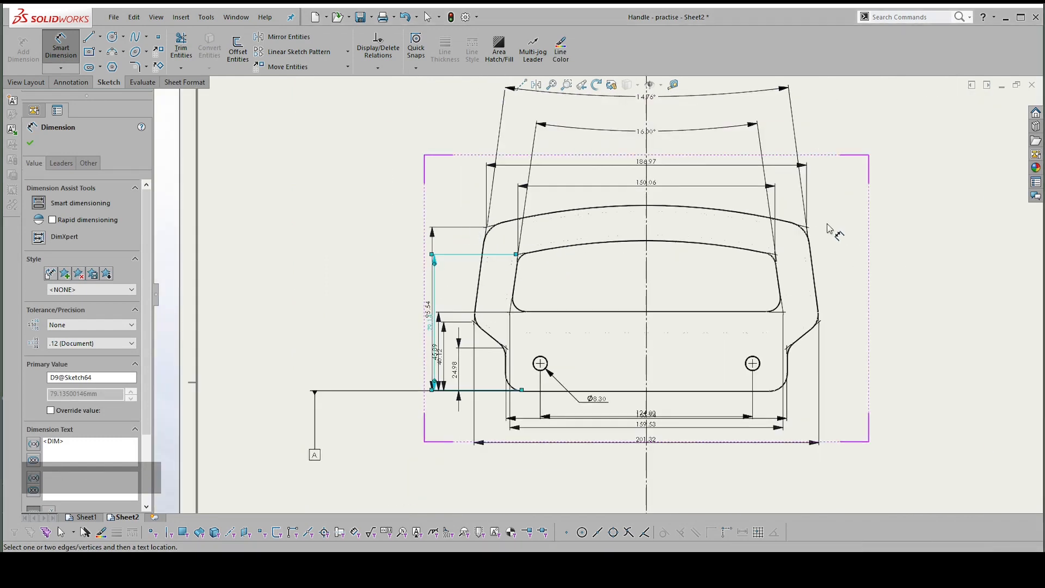
{"action": "scroll", "coordinate": [625, 250], "scroll_direction": "up", "scroll_amount": 2}
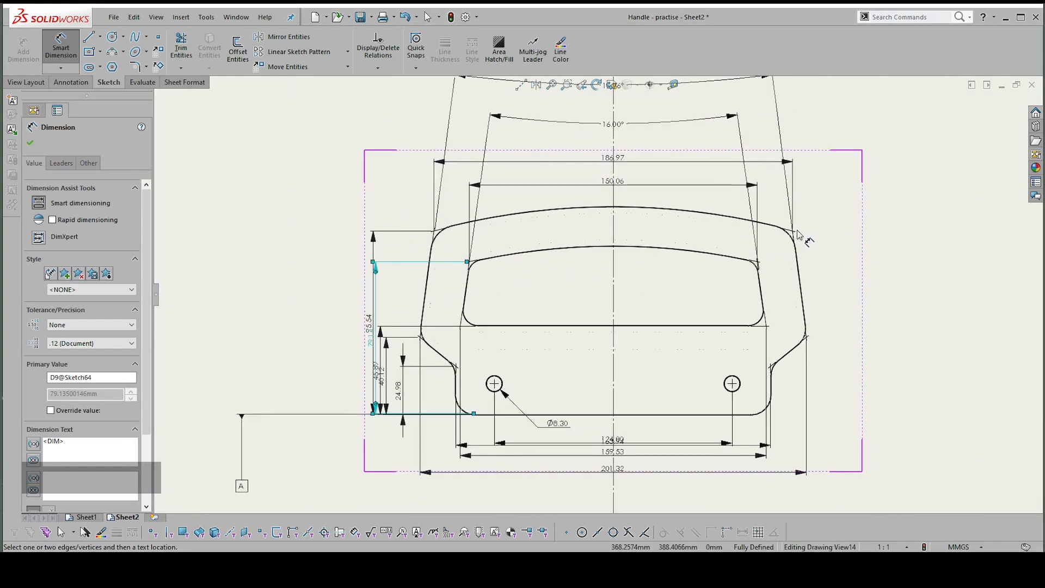
{"action": "scroll", "coordinate": [778, 245], "scroll_direction": "up", "scroll_amount": 1}
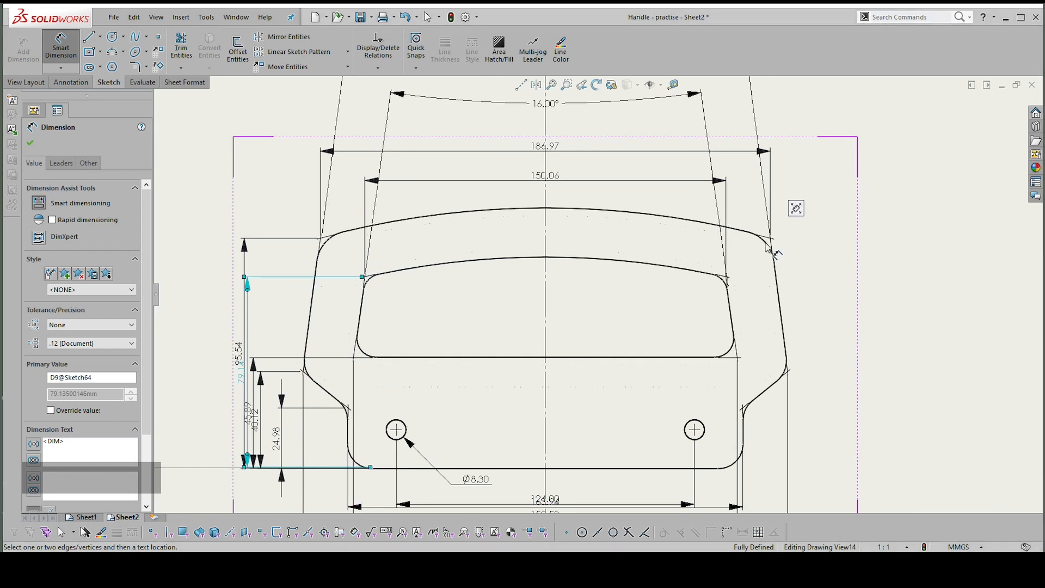
{"action": "left_click", "coordinate": [769, 244]}
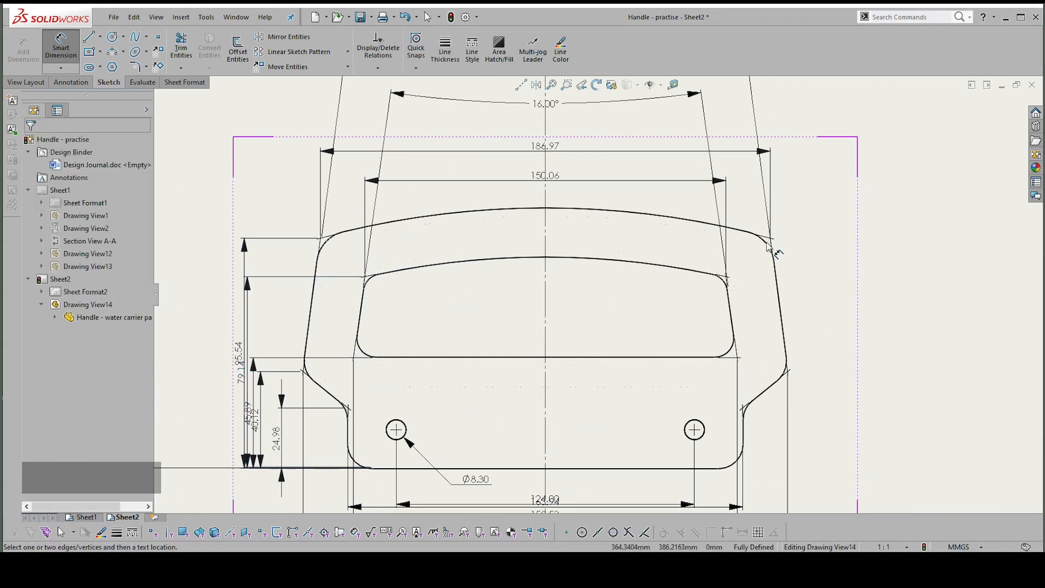
{"action": "left_click", "coordinate": [769, 245]}
{"action": "right_click", "coordinate": [825, 165]}
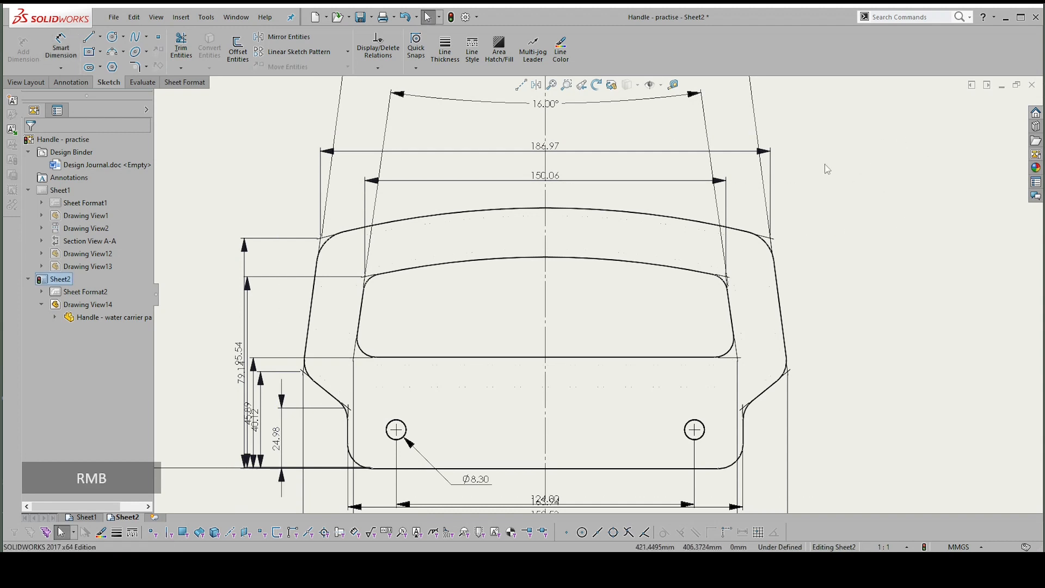
{"action": "scroll", "coordinate": [826, 219], "scroll_direction": "up", "scroll_amount": 1}
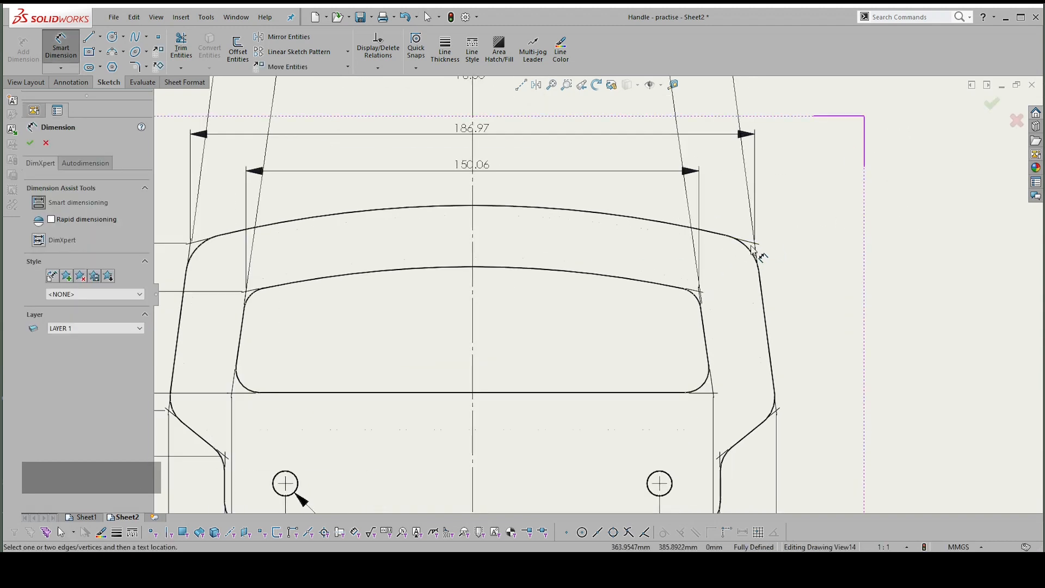
{"action": "left_click", "coordinate": [753, 253]}
{"action": "key", "text": "Escape"}
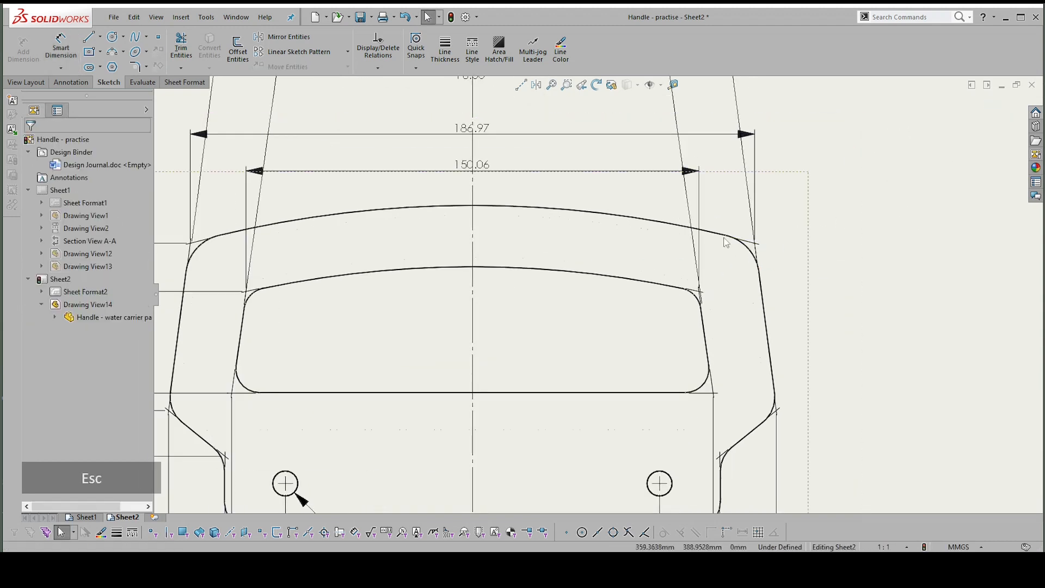
- Dimension the radius of the opening's lower-left corner fillet and place its text outside the handle, left of the height dimensions
{"action": "scroll", "coordinate": [553, 282], "scroll_direction": "down", "scroll_amount": 3}
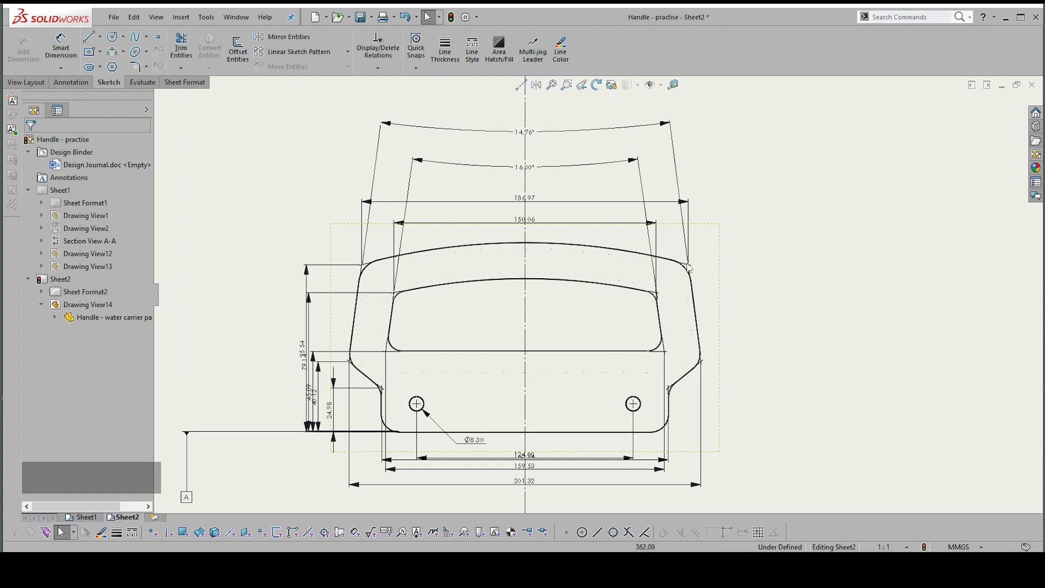
{"action": "scroll", "coordinate": [686, 271], "scroll_direction": "up", "scroll_amount": 2}
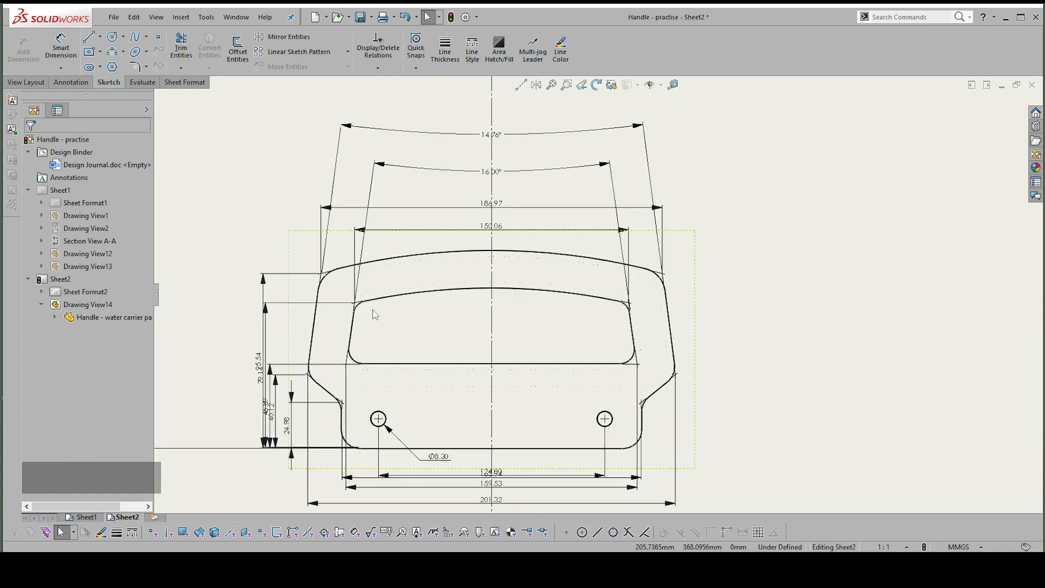
{"action": "right_click_drag", "start_coordinate": [870, 282], "coordinate": [761, 232]}
{"action": "scroll", "coordinate": [326, 366], "scroll_direction": "up", "scroll_amount": 1}
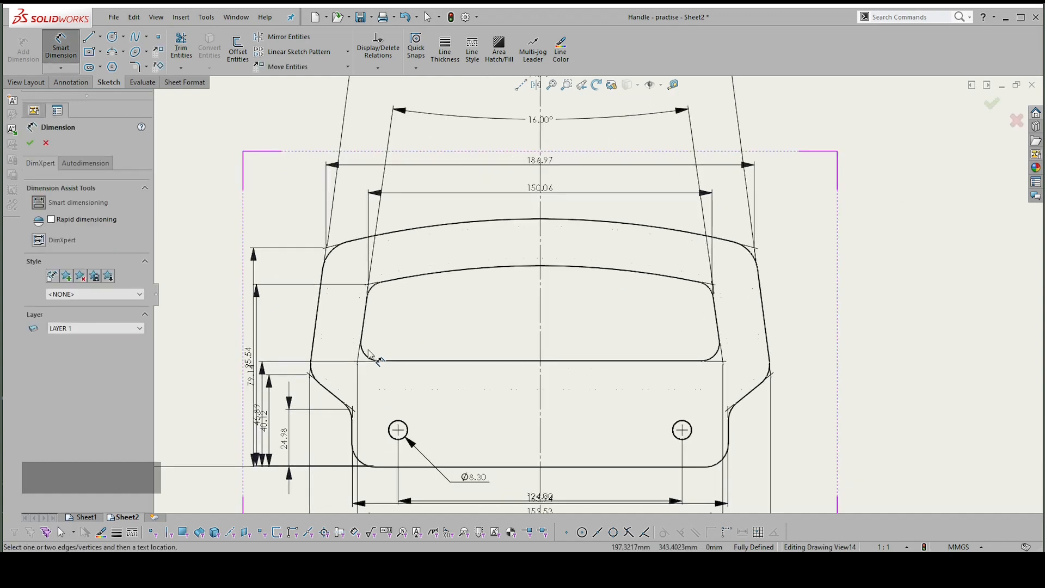
{"action": "left_click", "coordinate": [366, 358]}
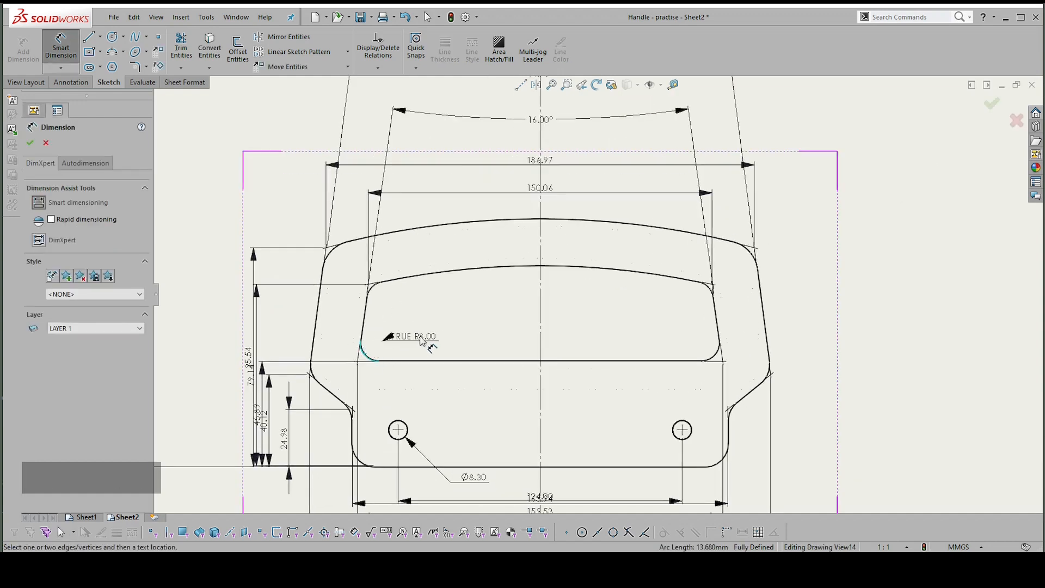
{"action": "left_click", "coordinate": [425, 339]}
{"action": "scroll", "coordinate": [421, 338], "scroll_direction": "up", "scroll_amount": 2}
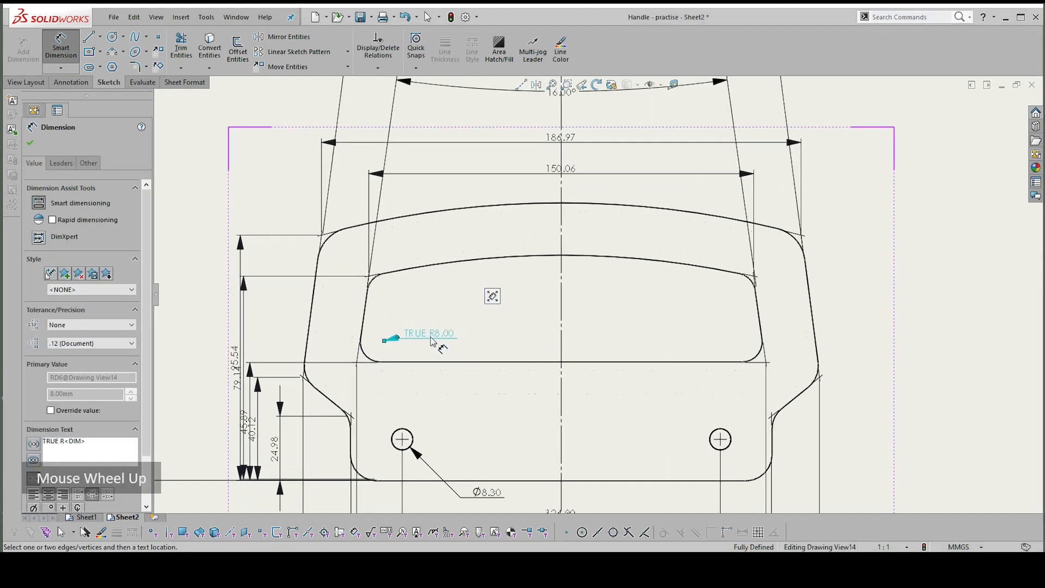
{"action": "left_click_drag", "start_coordinate": [420, 338], "coordinate": [177, 433]}
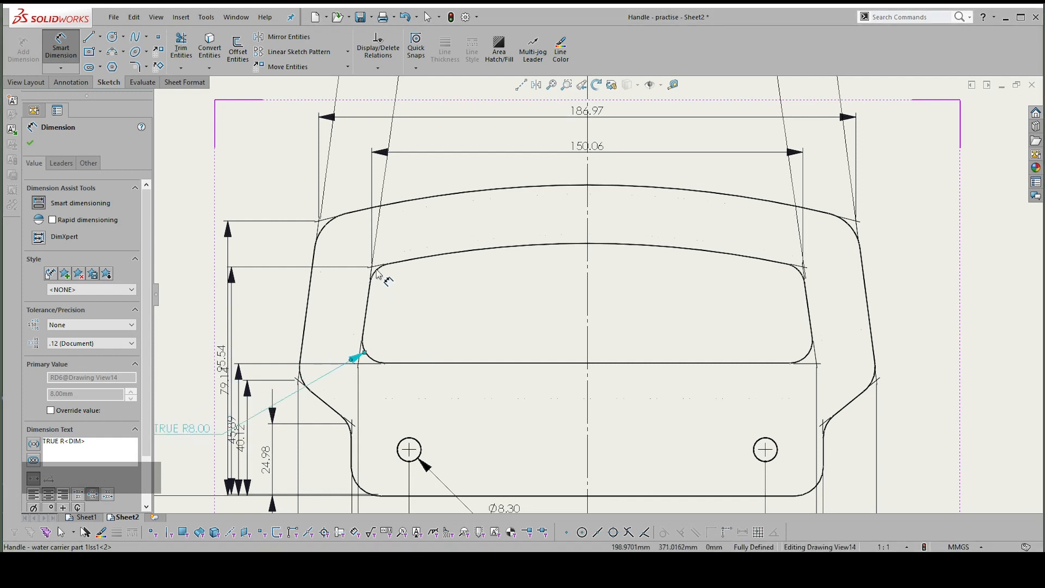
{"action": "left_click", "coordinate": [381, 275]}
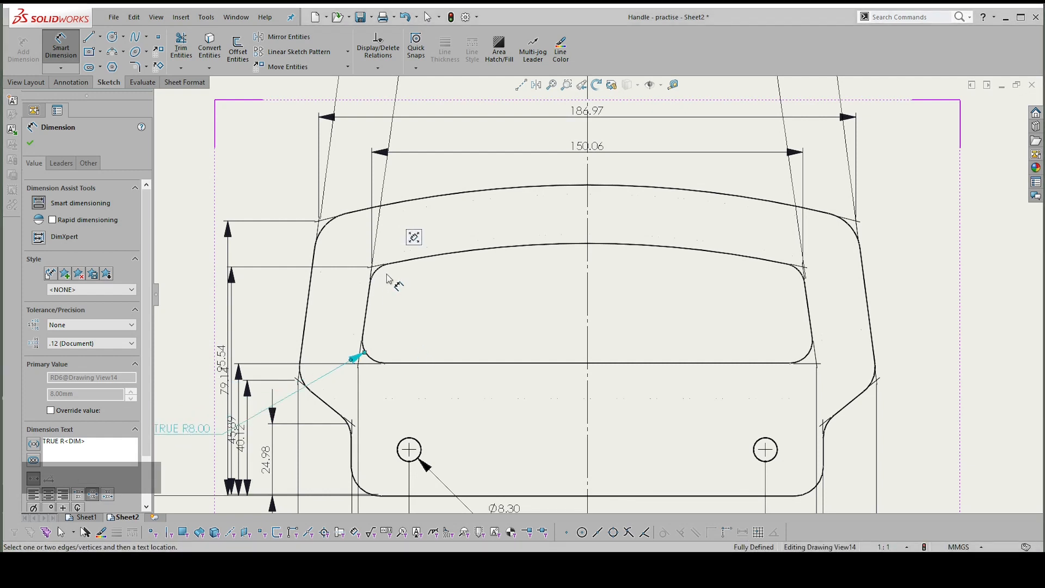
{"action": "key", "text": "Escape"}
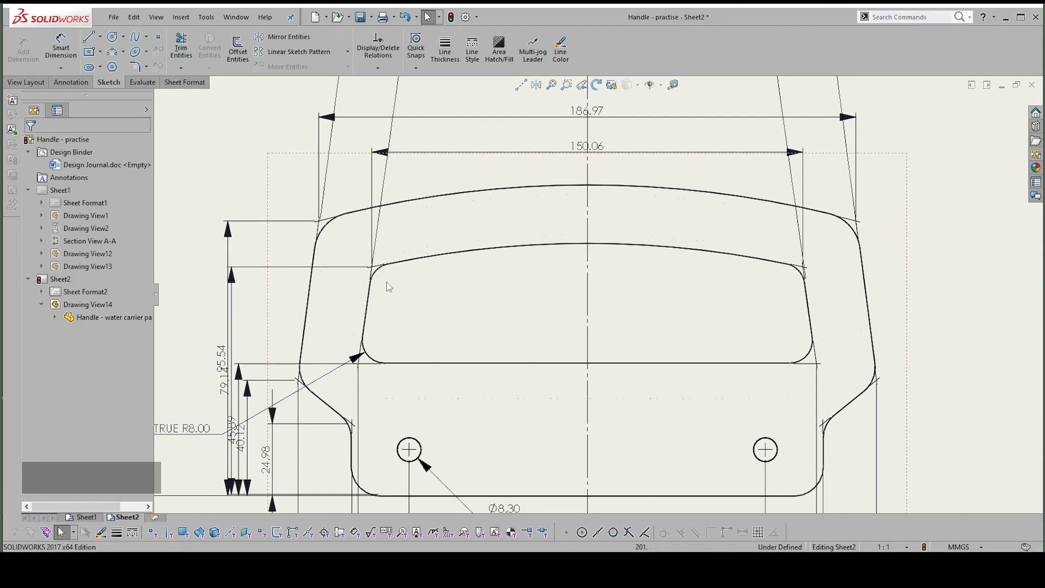
- Dimension the radius of the fillet at the handle's widest right corner, placing the text outside the outline to the lower right
{"action": "scroll", "coordinate": [550, 255], "scroll_direction": "down", "scroll_amount": 2}
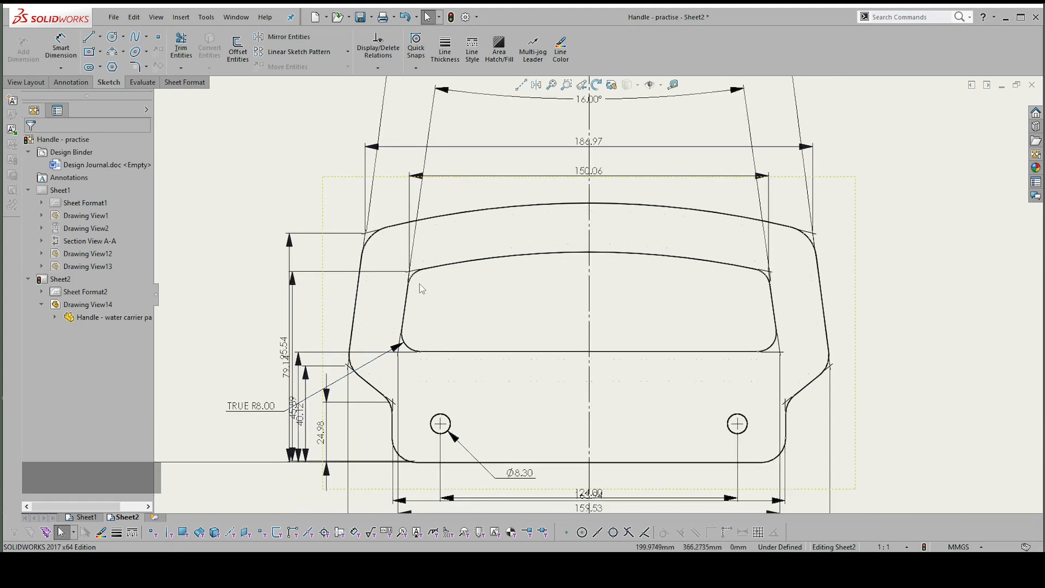
{"action": "scroll", "coordinate": [521, 269], "scroll_direction": "down", "scroll_amount": 1}
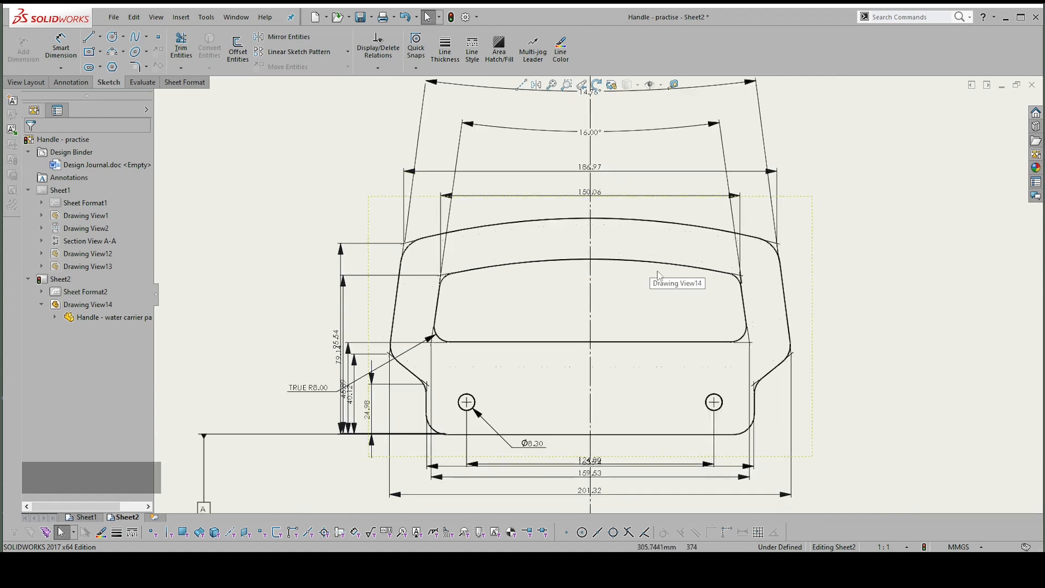
{"action": "scroll", "coordinate": [504, 320], "scroll_direction": "down", "scroll_amount": 1}
{"action": "right_click_drag", "start_coordinate": [833, 350], "coordinate": [836, 296]}
{"action": "scroll", "coordinate": [789, 359], "scroll_direction": "up", "scroll_amount": 1}
{"action": "scroll", "coordinate": [789, 358], "scroll_direction": "up", "scroll_amount": 2}
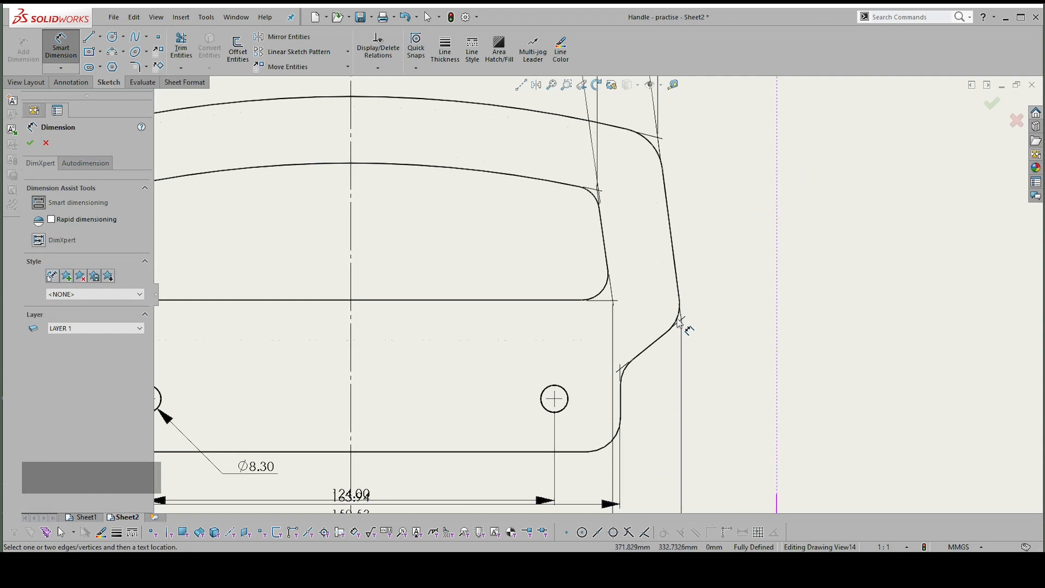
{"action": "left_click", "coordinate": [676, 325]}
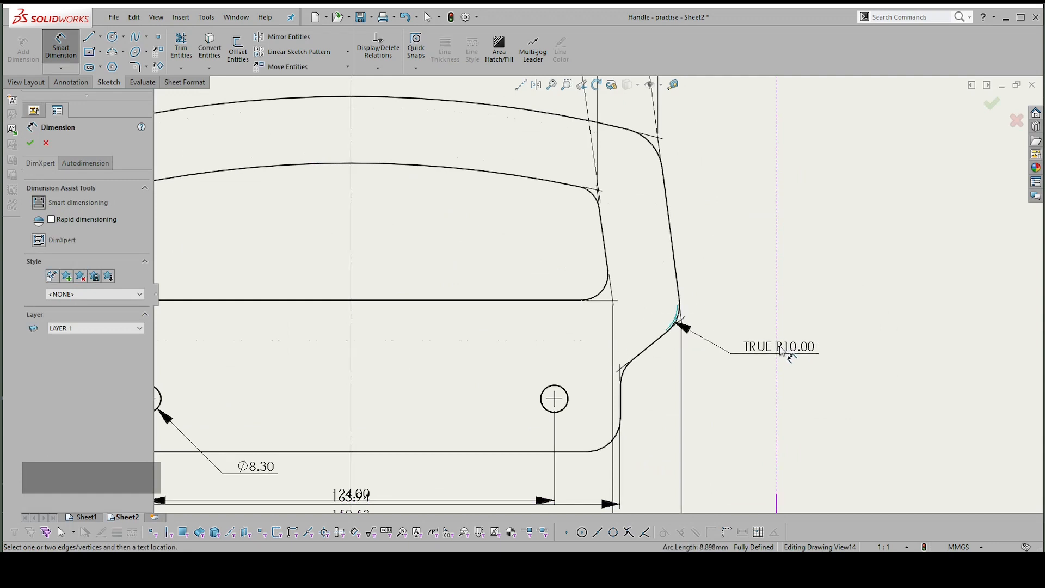
{"action": "left_click", "coordinate": [827, 361]}
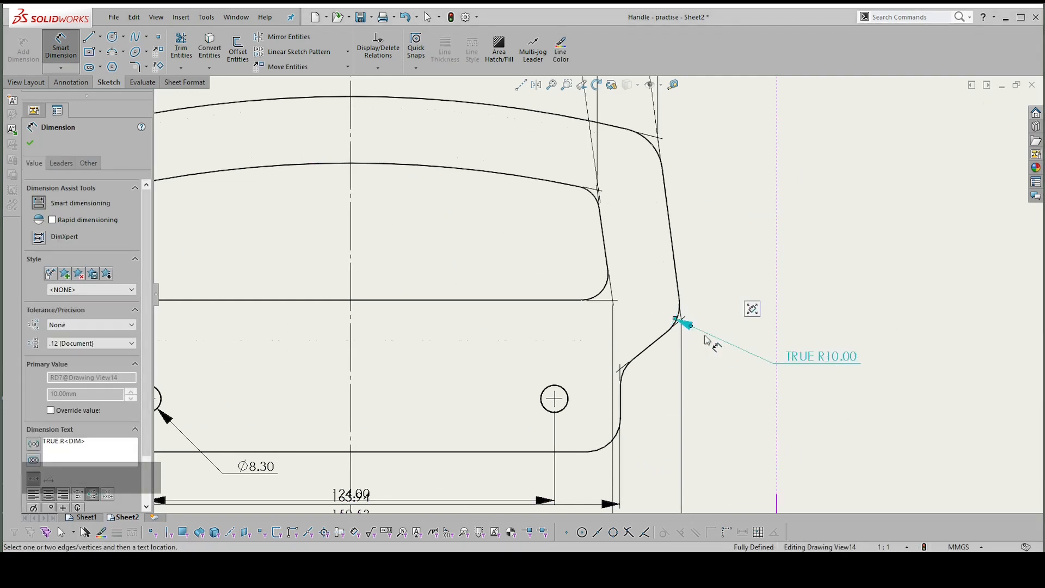
{"action": "left_click", "coordinate": [606, 449]}
{"action": "key", "text": "Escape"}
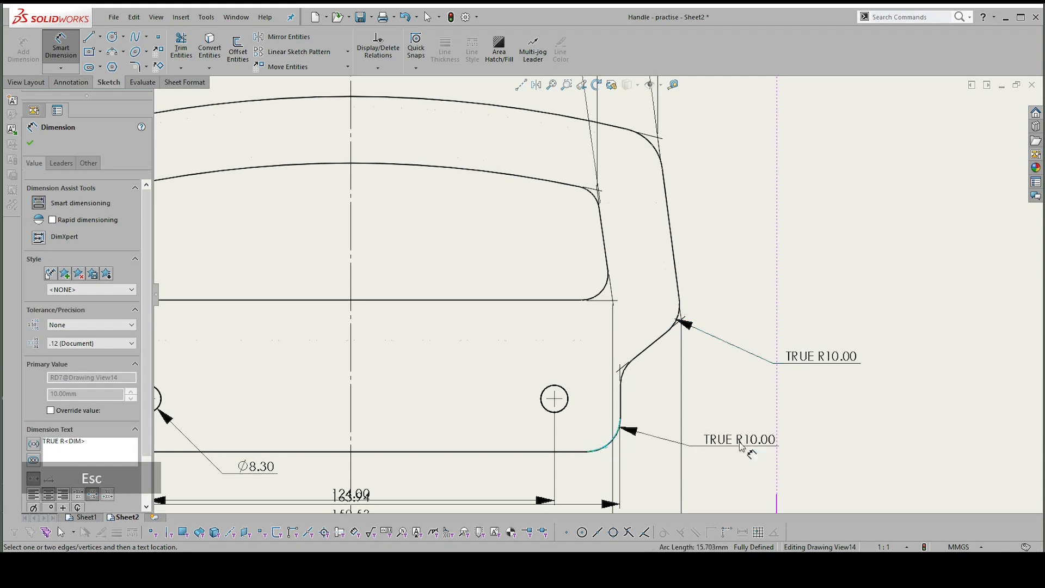
- Add the suffix TYP to the radius dimension at the handle's widest right corner
{"action": "left_click", "coordinate": [685, 323]}
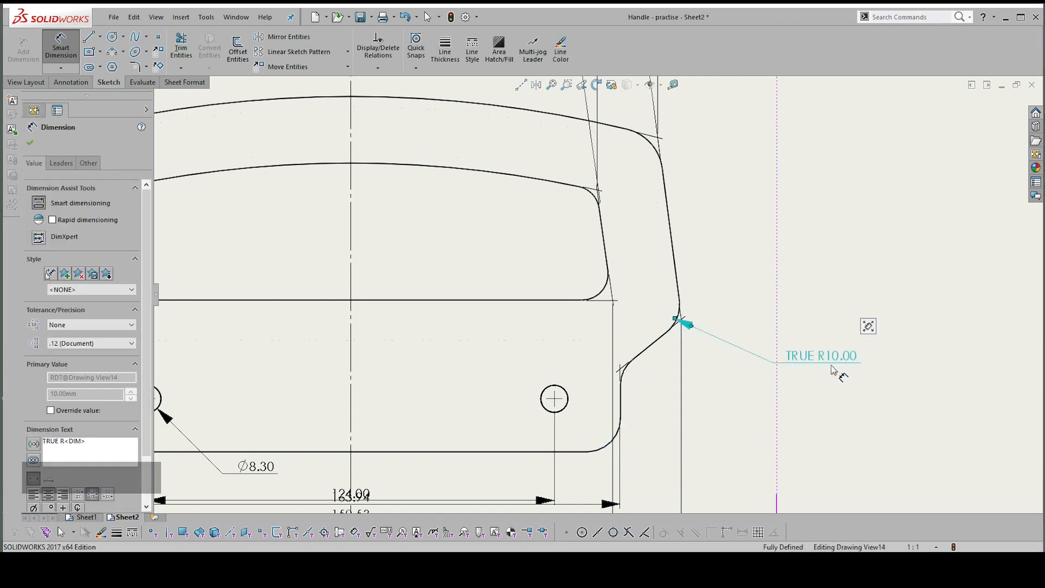
{"action": "mouse_move", "coordinate": [869, 337]}
{"action": "left_click", "coordinate": [941, 299]}
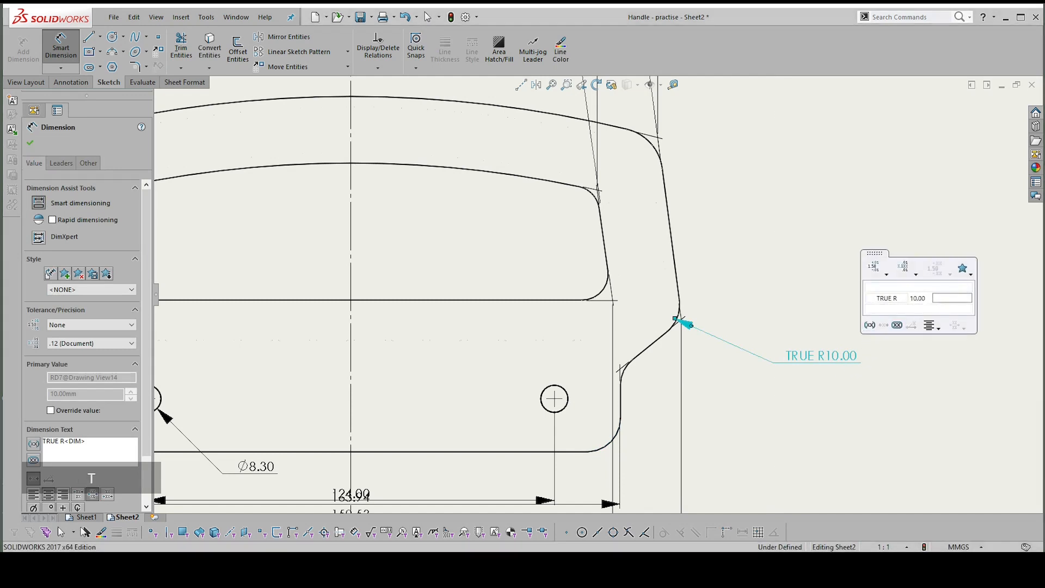
{"action": "type", "text": "typ"}
{"action": "key", "text": "BackSpace"}
{"action": "key", "text": "BackSpace"}
{"action": "key", "text": "BackSpace"}
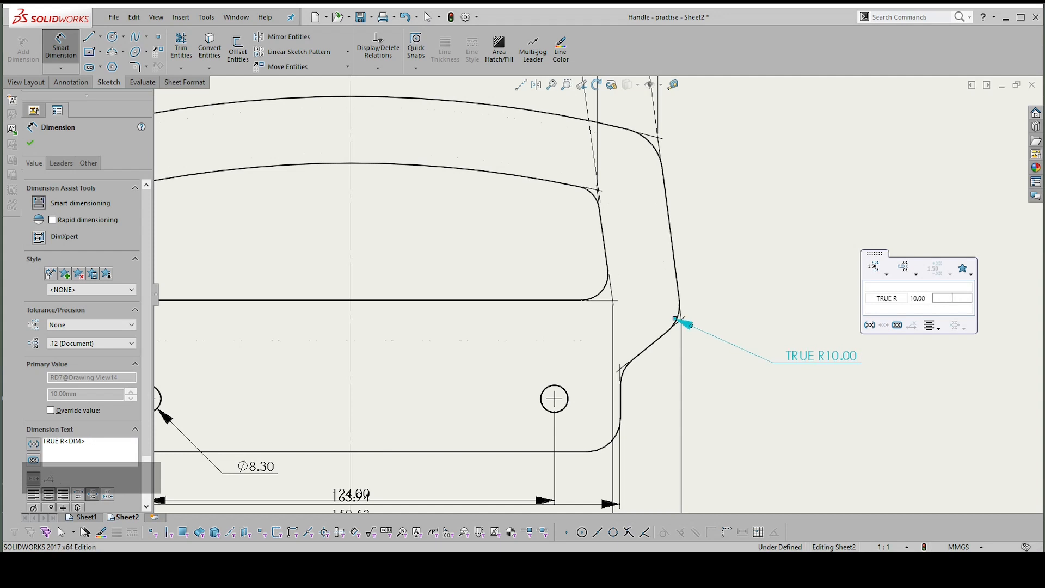
{"action": "type", "text": "TYP"}
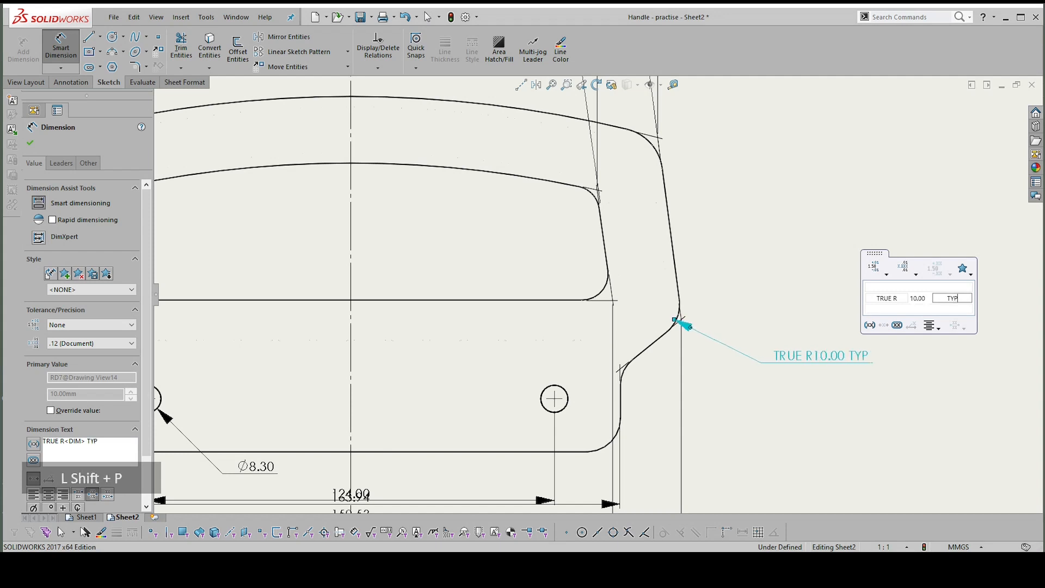
{"action": "key", "text": "Escape"}
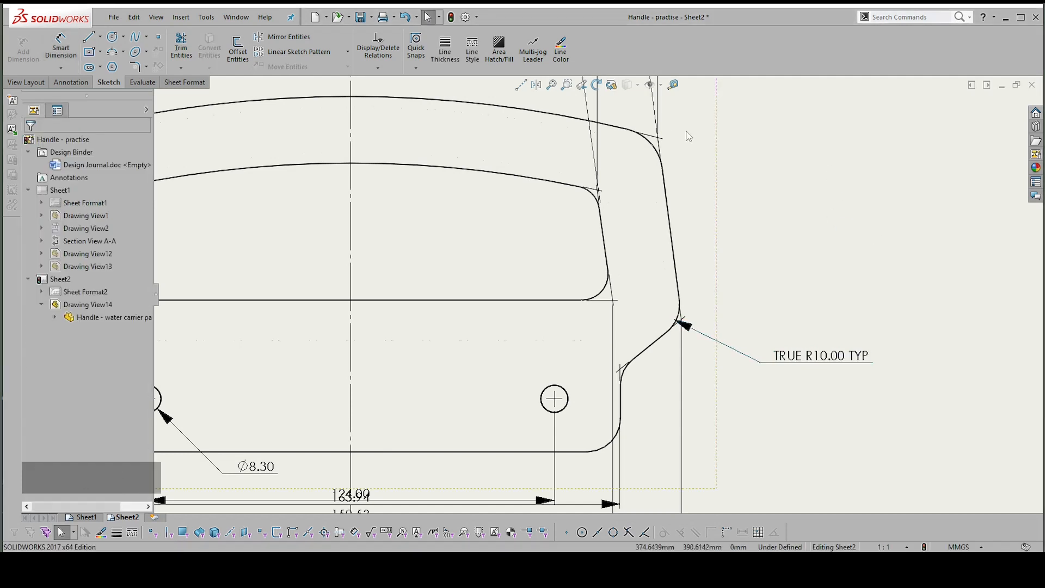
{"action": "scroll", "coordinate": [645, 256], "scroll_direction": "down", "scroll_amount": 3}
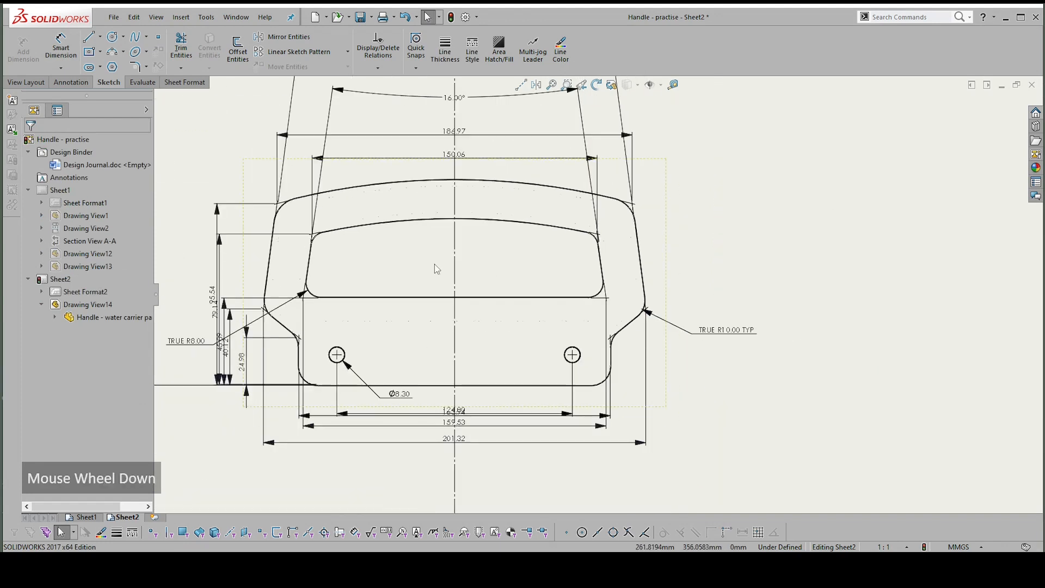
{"action": "left_click", "coordinate": [189, 337]}
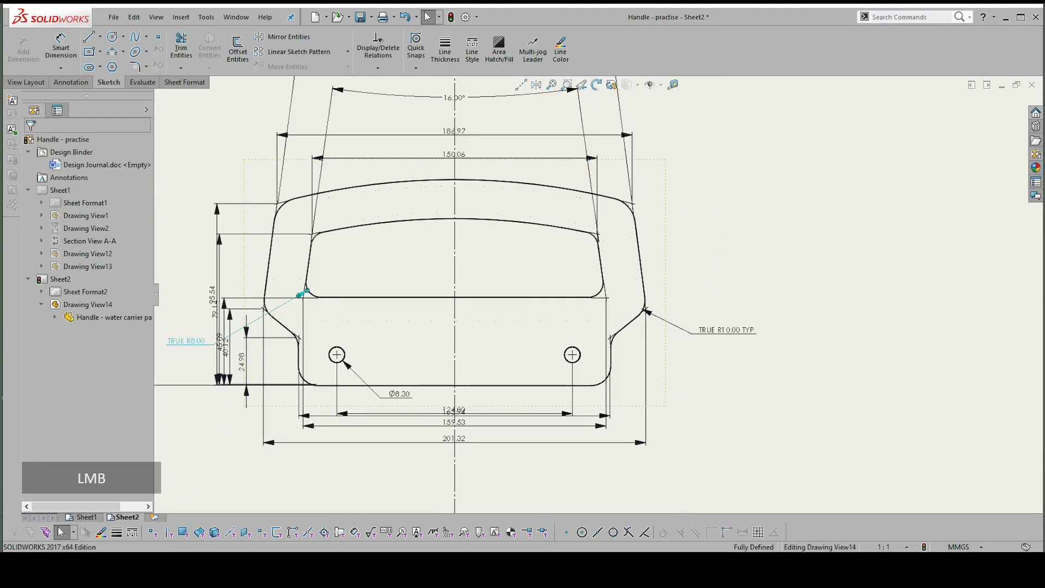
{"action": "key", "text": "Escape"}
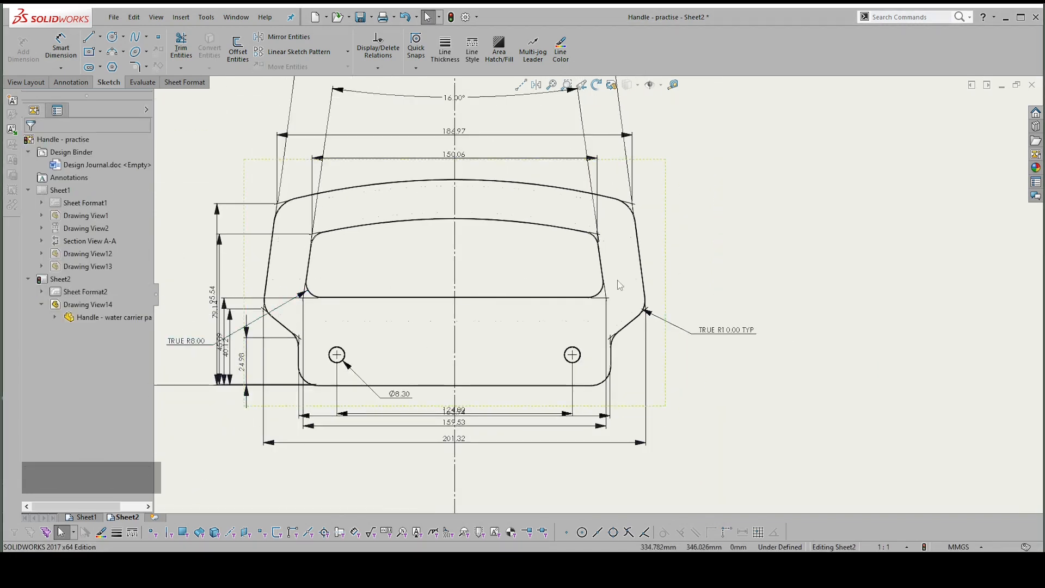
{"action": "scroll", "coordinate": [334, 328], "scroll_direction": "down", "scroll_amount": 1}
{"action": "scroll", "coordinate": [334, 328], "scroll_direction": "up", "scroll_amount": 1}
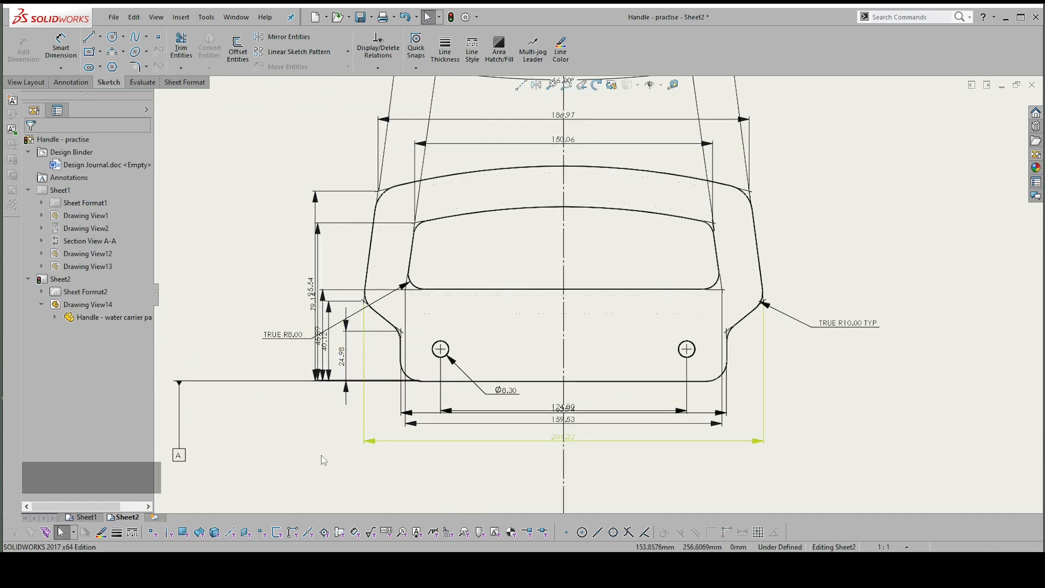
- Select all the dimensions around the handle view together and apply Auto Arrange Dimensions to them
{"action": "scroll", "coordinate": [294, 240], "scroll_direction": "down", "scroll_amount": 2}
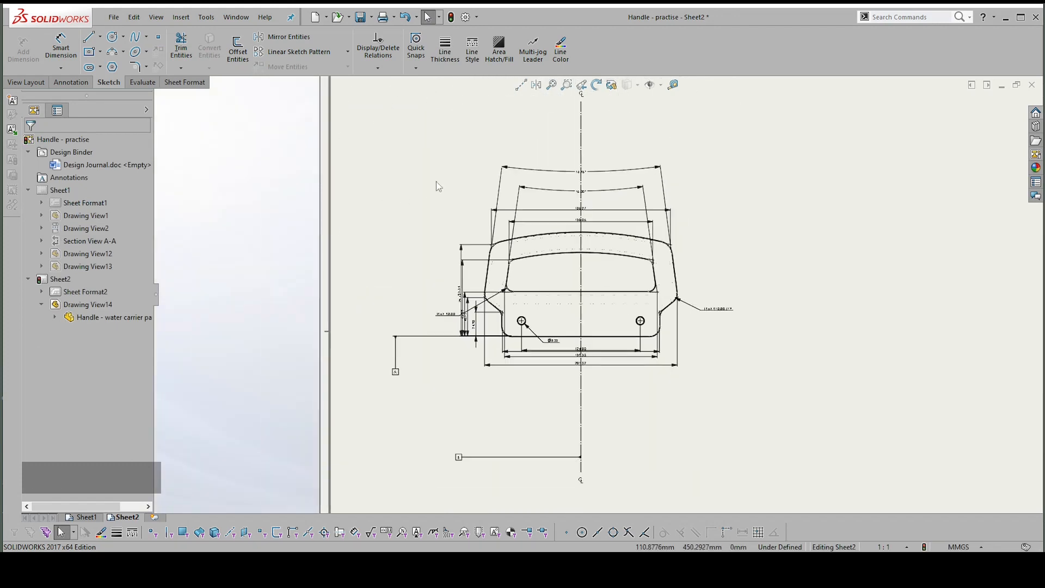
{"action": "mouse_move", "coordinate": [423, 147]}
{"action": "left_mouse_down"}
{"action": "mouse_move", "coordinate": [712, 388]}
{"action": "mouse_move", "coordinate": [762, 411]}
{"action": "left_mouse_up"}
{"action": "scroll", "coordinate": [767, 348], "scroll_direction": "down", "scroll_amount": 1}
{"action": "right_click", "coordinate": [766, 345]}
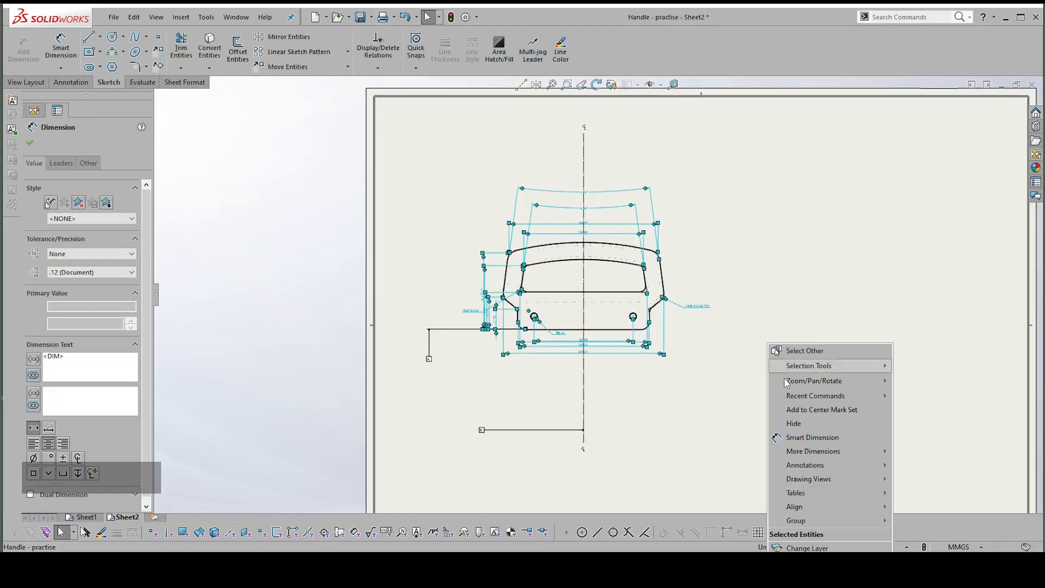
{"action": "mouse_move", "coordinate": [817, 507]}
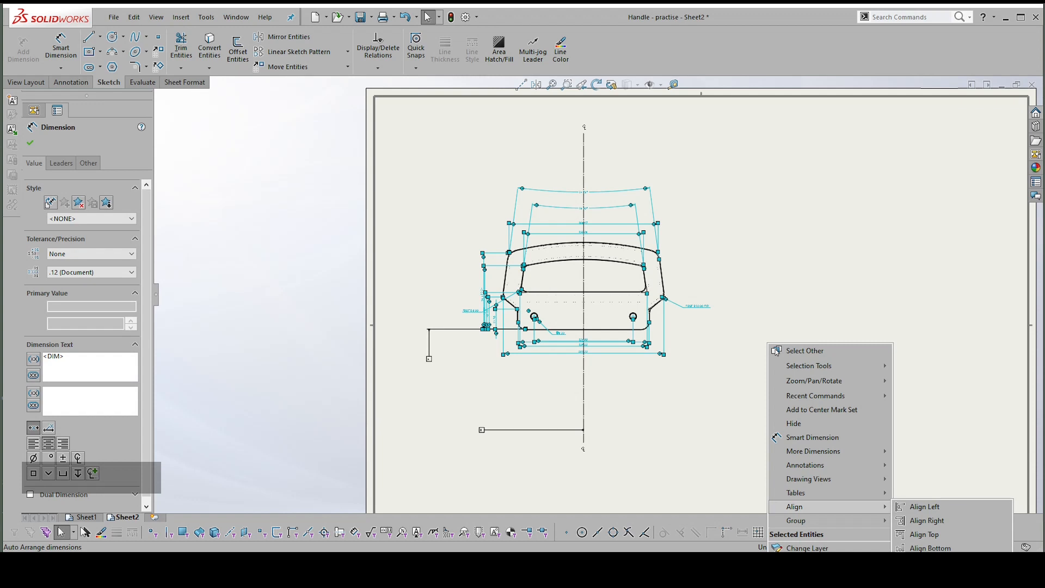
{"action": "left_click", "coordinate": [947, 585]}
{"action": "scroll", "coordinate": [692, 250], "scroll_direction": "up", "scroll_amount": 1}
{"action": "scroll", "coordinate": [692, 250], "scroll_direction": "down", "scroll_amount": 1}
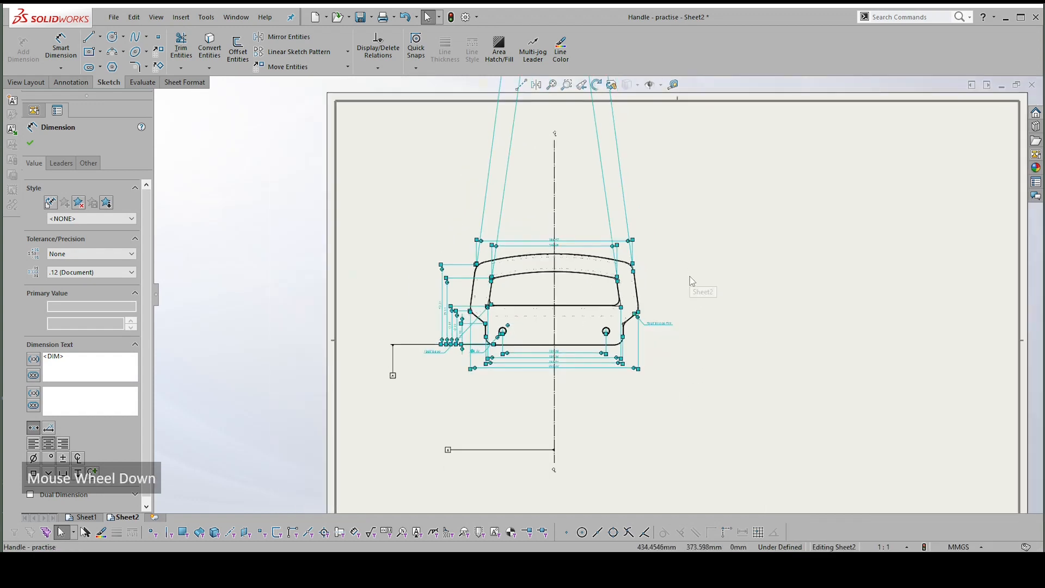
- Move both side-angle dimensions back onto the sheet, just above the handle's width dimensions, with the outer angle above the inner one
{"action": "scroll", "coordinate": [690, 276], "scroll_direction": "down", "scroll_amount": 5}
{"action": "left_click", "coordinate": [590, 141]}
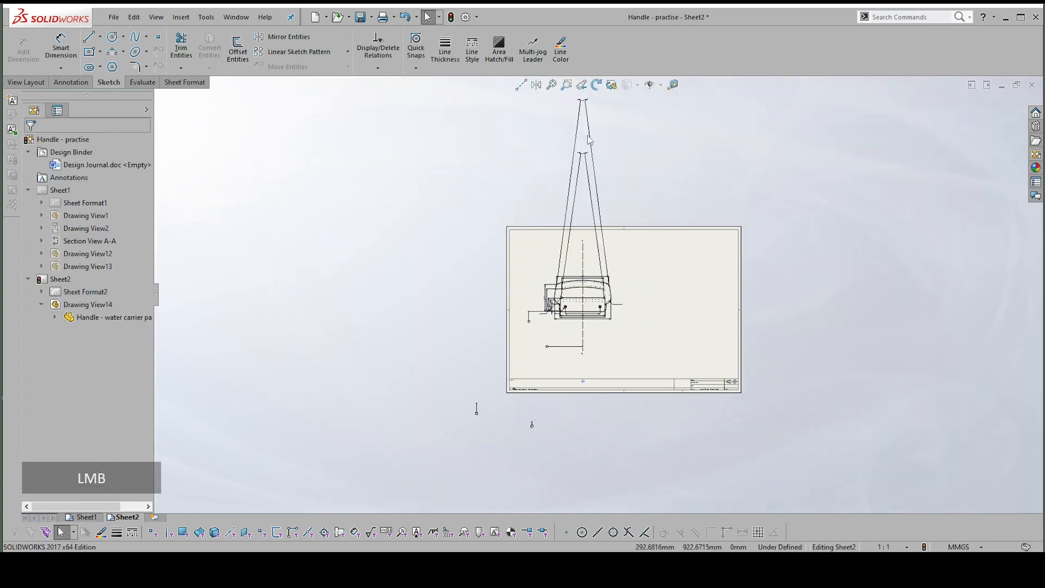
{"action": "scroll", "coordinate": [589, 141], "scroll_direction": "up", "scroll_amount": 1}
{"action": "left_click", "coordinate": [590, 180]}
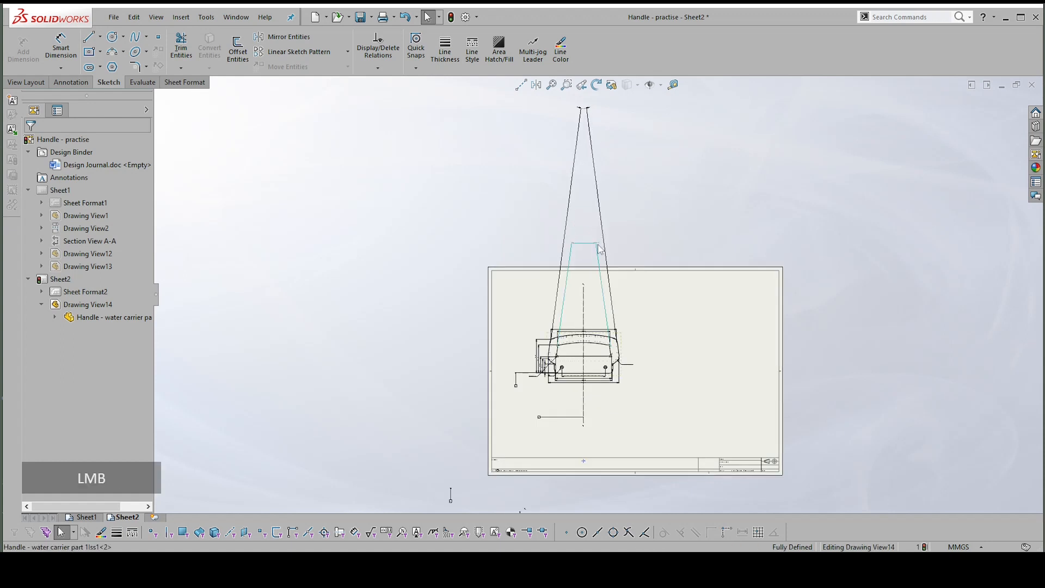
{"action": "left_click", "coordinate": [598, 329]}
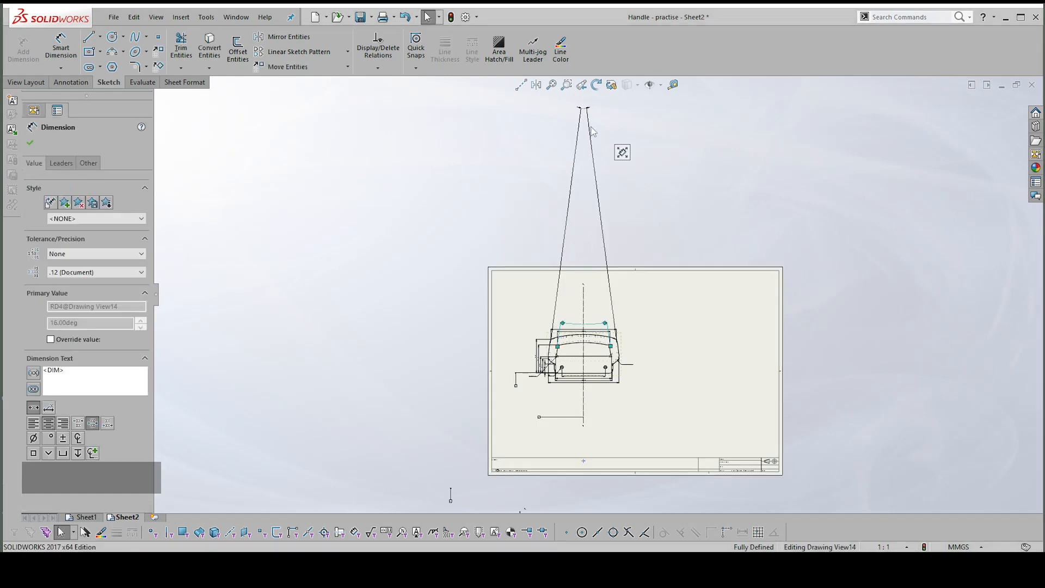
{"action": "left_click_drag", "start_coordinate": [587, 113], "coordinate": [590, 299]}
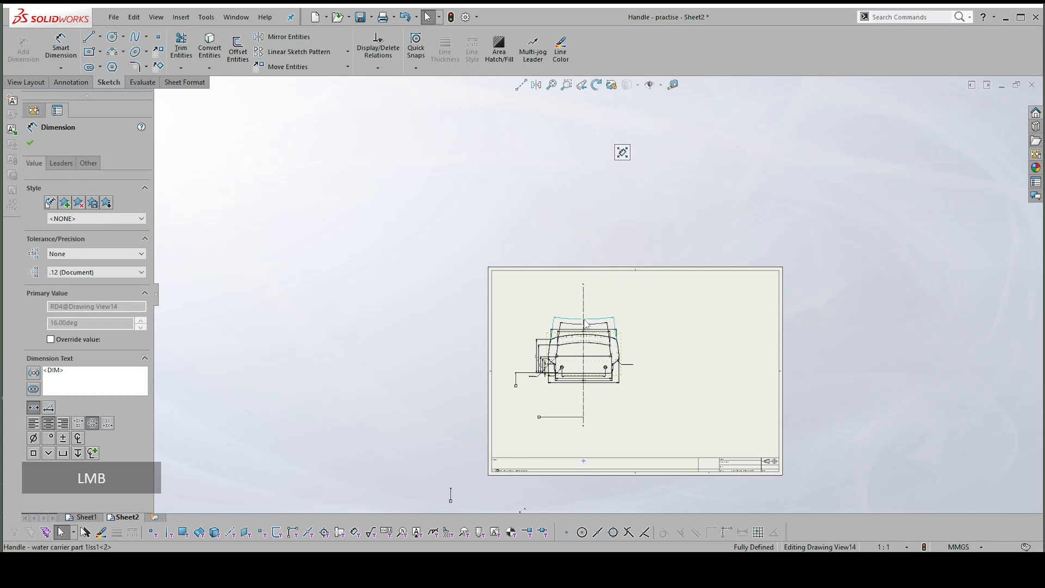
- Reposition the opening's R8.00 radius text and the hole's diameter text below the handle's lower-left corner, clear of the other dimensions
{"action": "scroll", "coordinate": [586, 325], "scroll_direction": "up", "scroll_amount": 7}
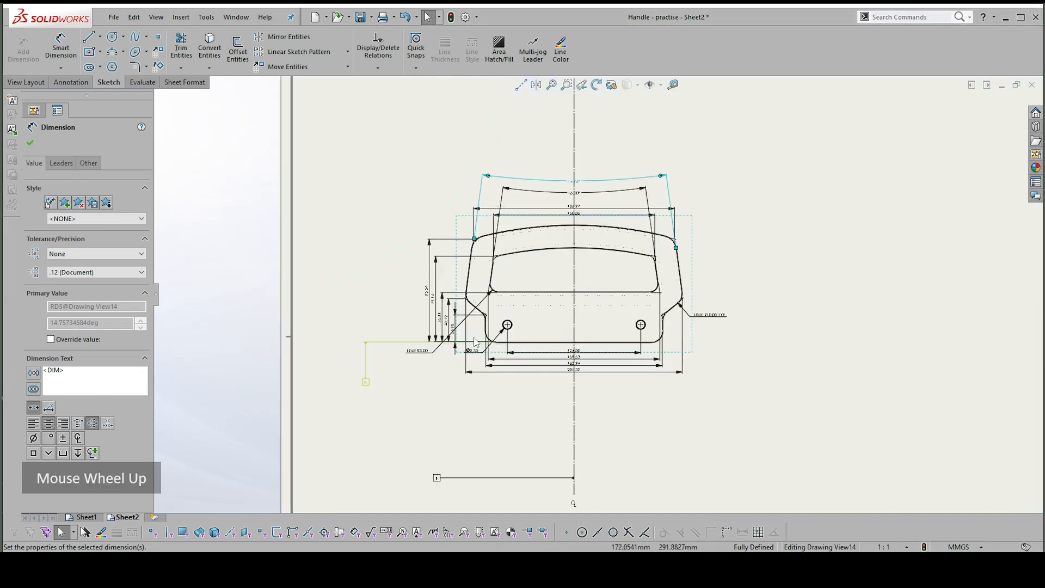
{"action": "scroll", "coordinate": [476, 333], "scroll_direction": "up", "scroll_amount": 3}
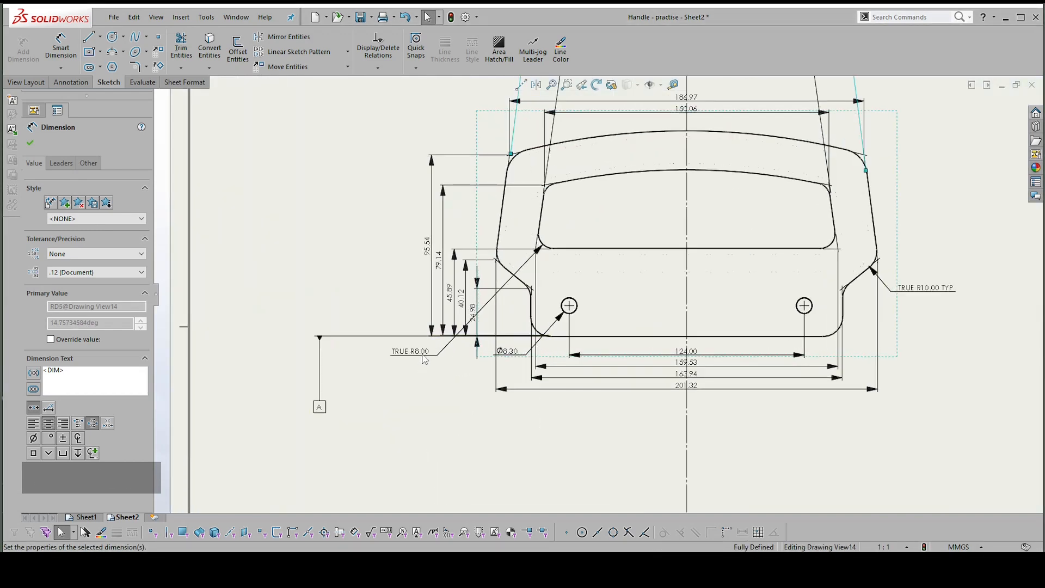
{"action": "left_click_drag", "start_coordinate": [419, 356], "coordinate": [432, 388]}
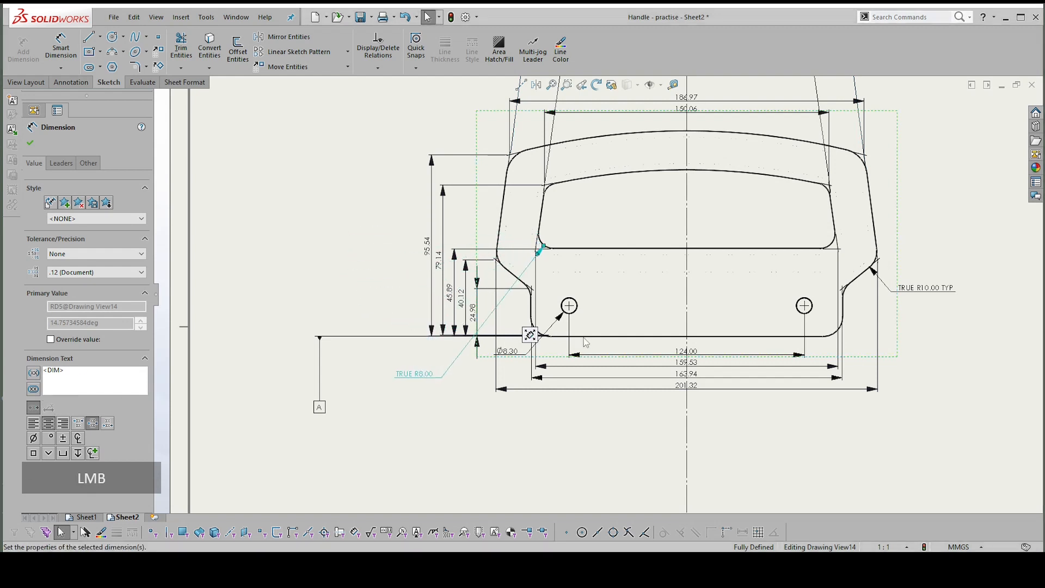
{"action": "left_click_drag", "start_coordinate": [510, 355], "coordinate": [448, 414]}
{"action": "scroll", "coordinate": [833, 362], "scroll_direction": "down", "scroll_amount": 2}
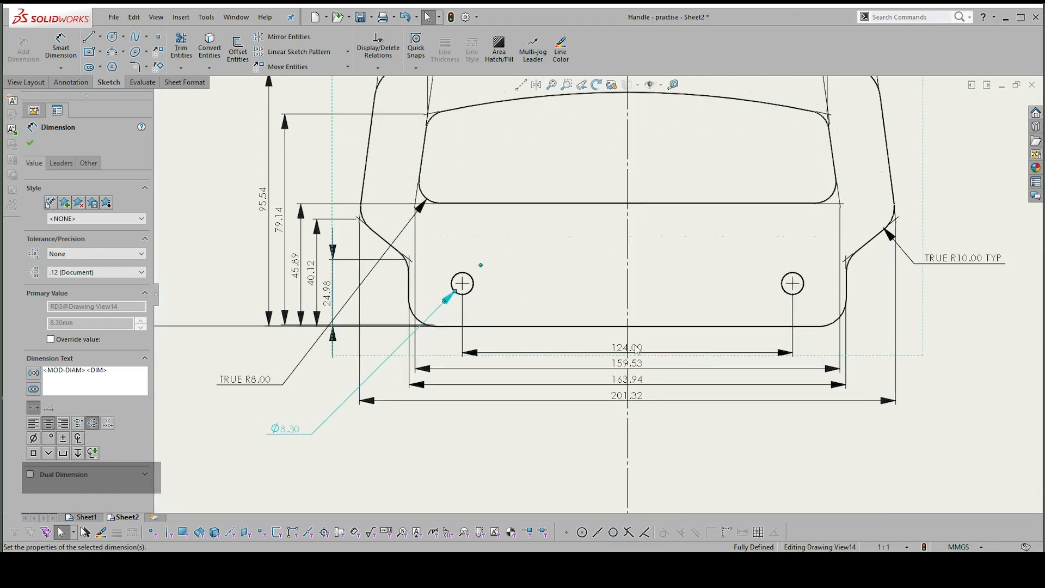
- Try moving the shortest height dimension outward, and return it to its place just inside the 40.12 height dimension
{"action": "left_click_drag", "start_coordinate": [330, 294], "coordinate": [319, 296]}
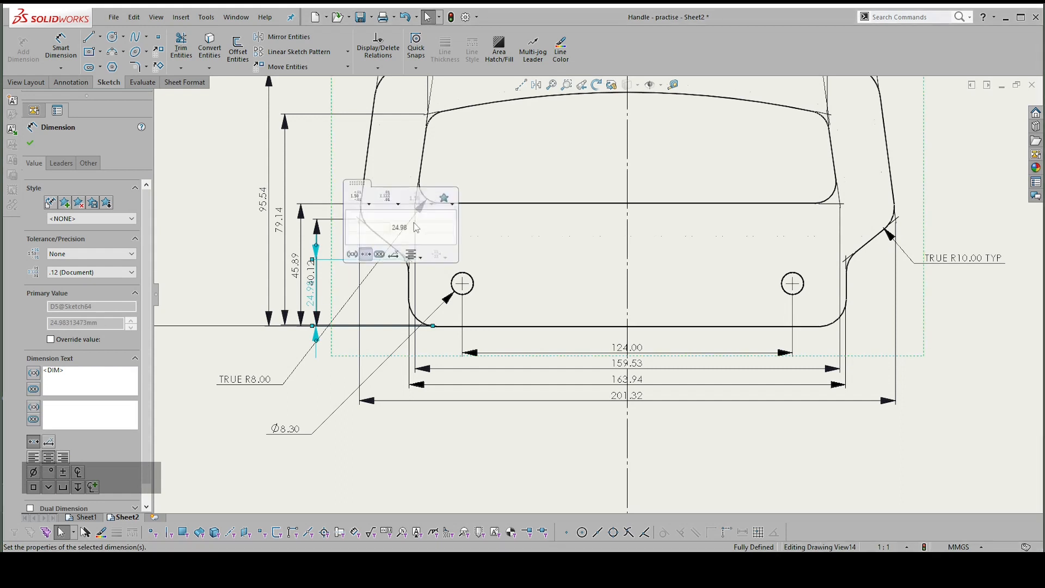
{"action": "left_click", "coordinate": [310, 298]}
{"action": "mouse_move", "coordinate": [310, 298]}
{"action": "left_mouse_down"}
{"action": "mouse_move", "coordinate": [342, 299]}
{"action": "mouse_move", "coordinate": [333, 301]}
{"action": "left_mouse_up"}
{"action": "scroll", "coordinate": [360, 355], "scroll_direction": "down", "scroll_amount": 1}
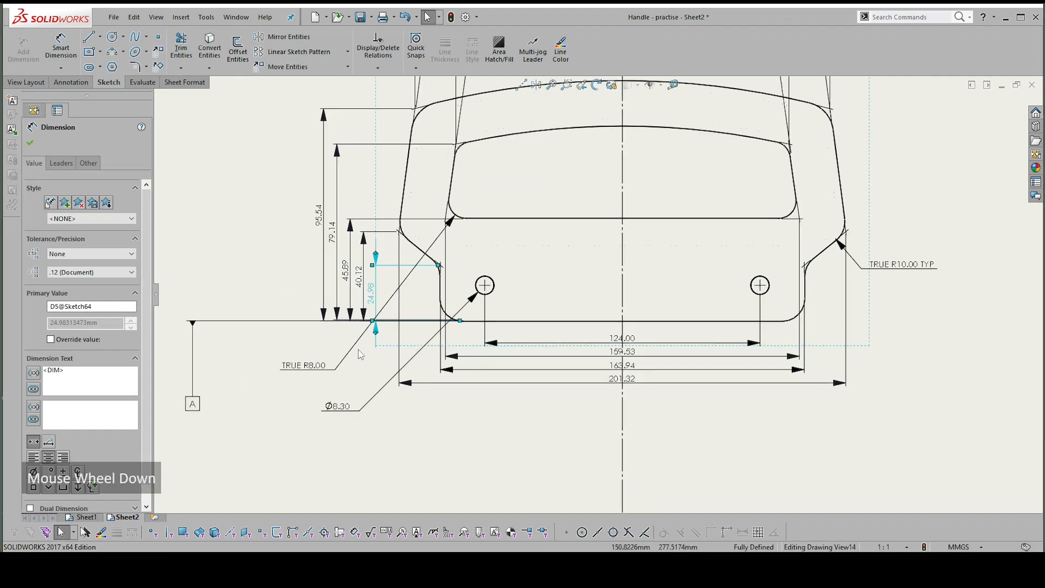
{"action": "scroll", "coordinate": [557, 353], "scroll_direction": "down", "scroll_amount": 4}
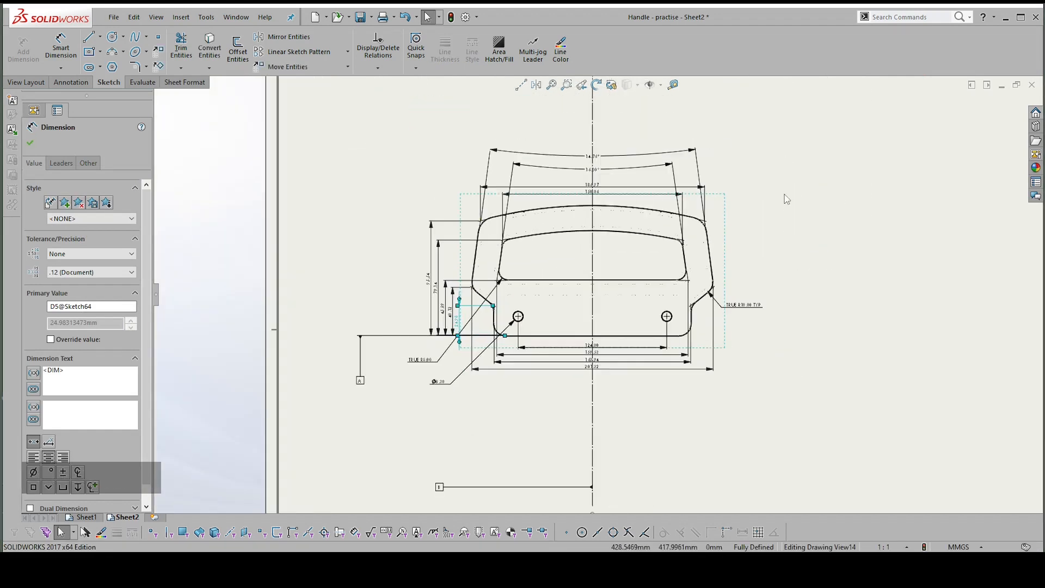
{"action": "scroll", "coordinate": [787, 245], "scroll_direction": "up", "scroll_amount": 1}
{"action": "scroll", "coordinate": [693, 361], "scroll_direction": "down", "scroll_amount": 1}
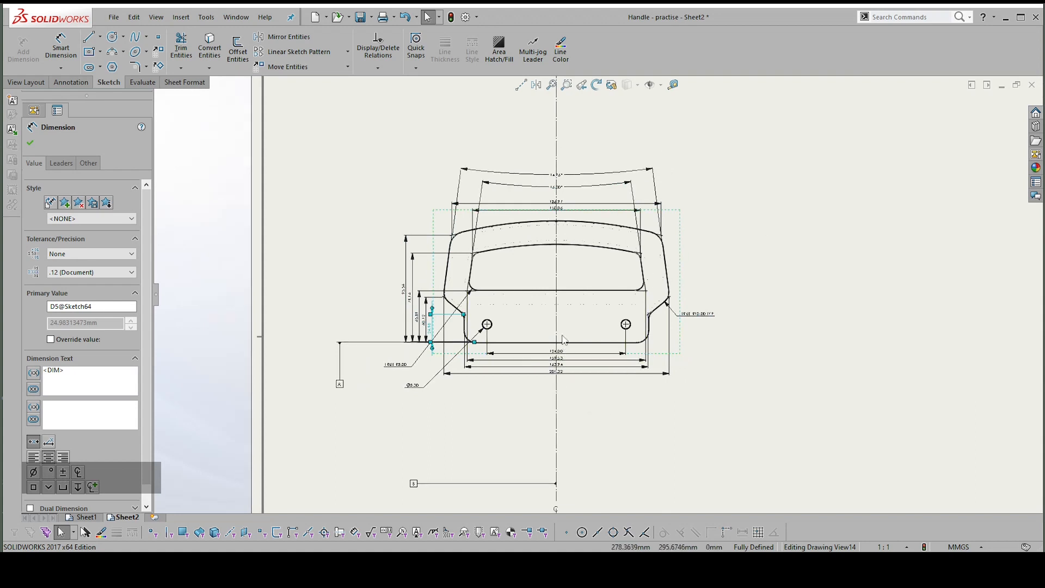
{"action": "scroll", "coordinate": [608, 287], "scroll_direction": "up", "scroll_amount": 2}
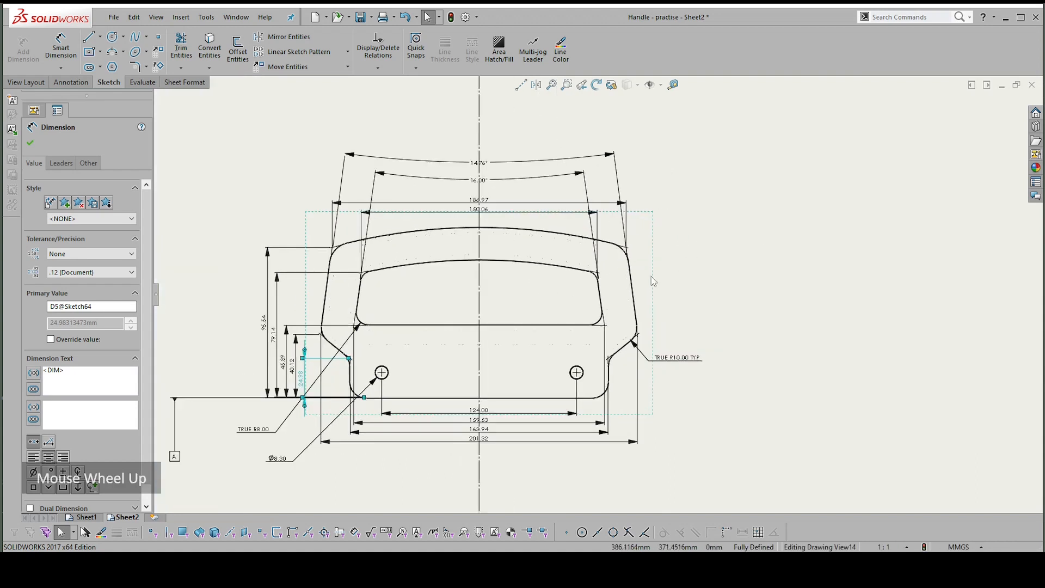
{"action": "scroll", "coordinate": [714, 248], "scroll_direction": "up", "scroll_amount": 1}
- Try to dimension the handle's upper-right corner with Smart Dimension, and delete the length dimension placed on the right side edge
{"action": "right_click_drag", "start_coordinate": [713, 246], "coordinate": [727, 140]}
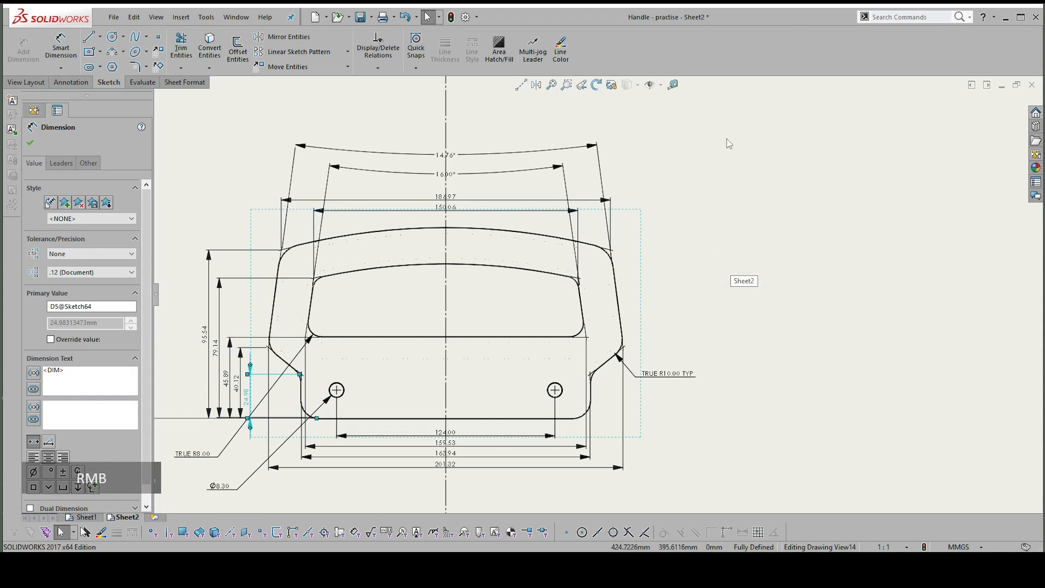
{"action": "scroll", "coordinate": [680, 212], "scroll_direction": "up", "scroll_amount": 4}
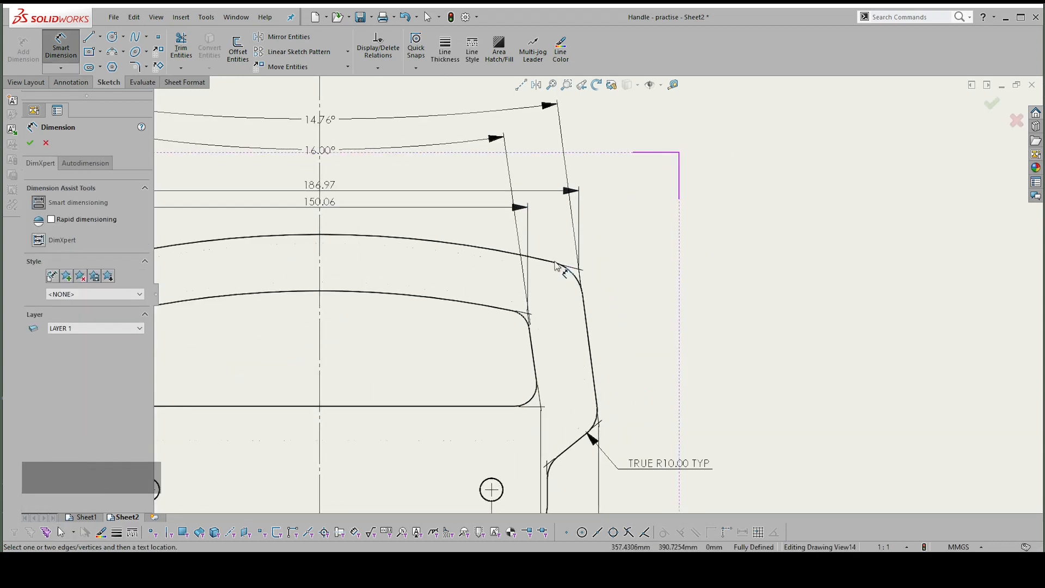
{"action": "left_click", "coordinate": [567, 275]}
{"action": "left_click", "coordinate": [589, 332]}
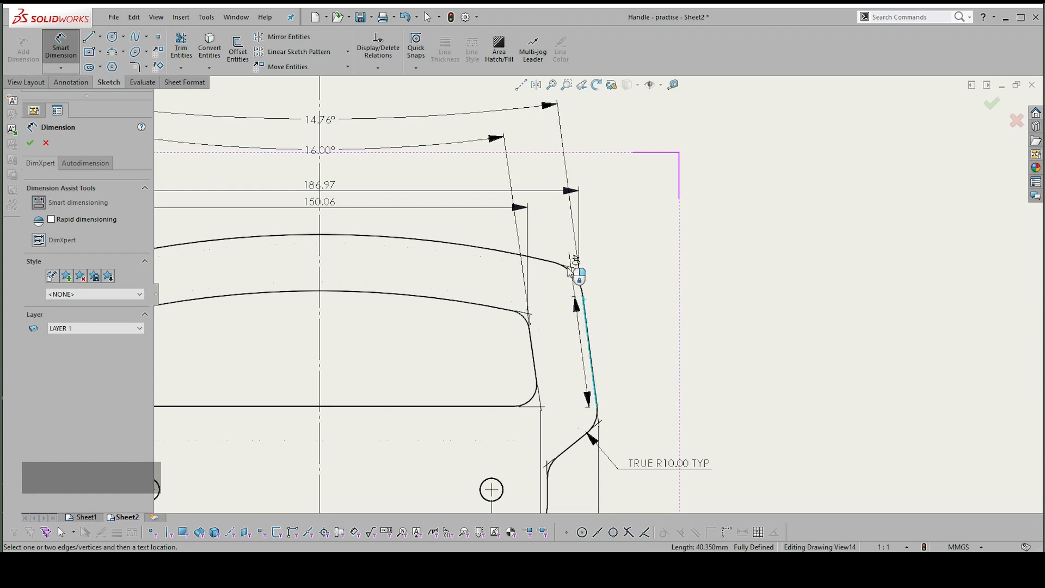
{"action": "left_click", "coordinate": [626, 326]}
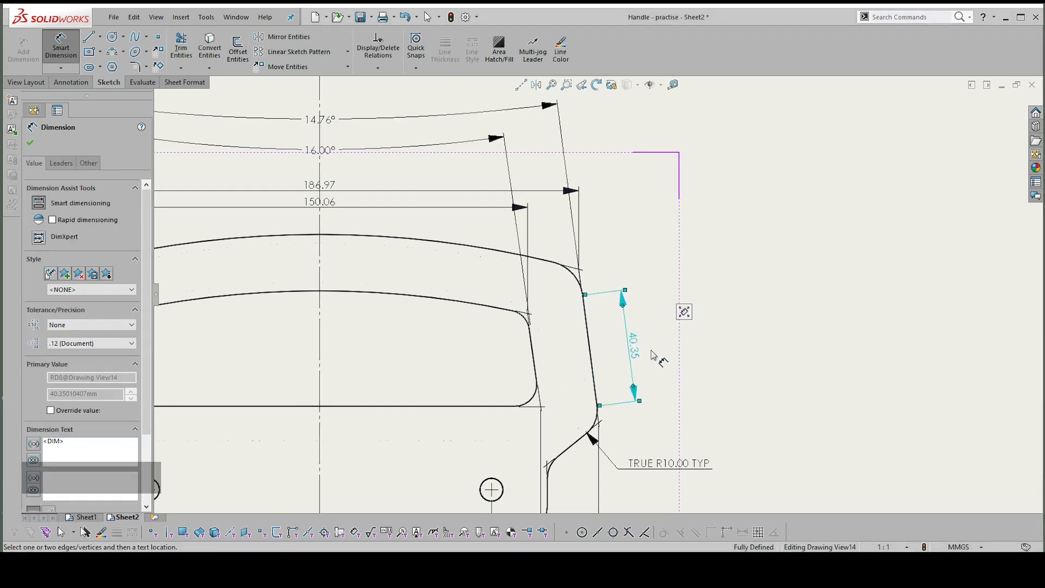
{"action": "key", "text": "Escape"}
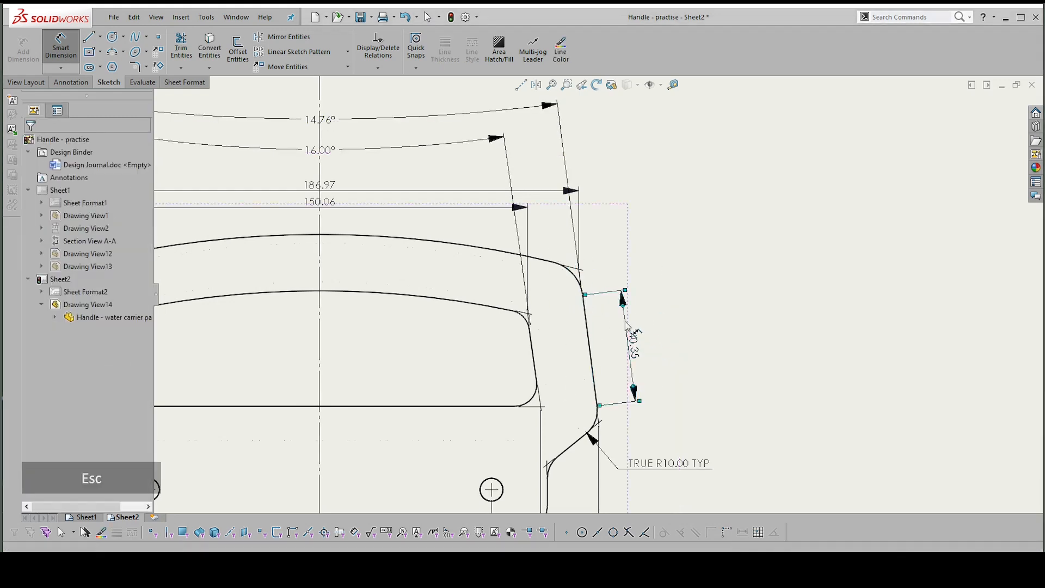
{"action": "left_click", "coordinate": [569, 185]}
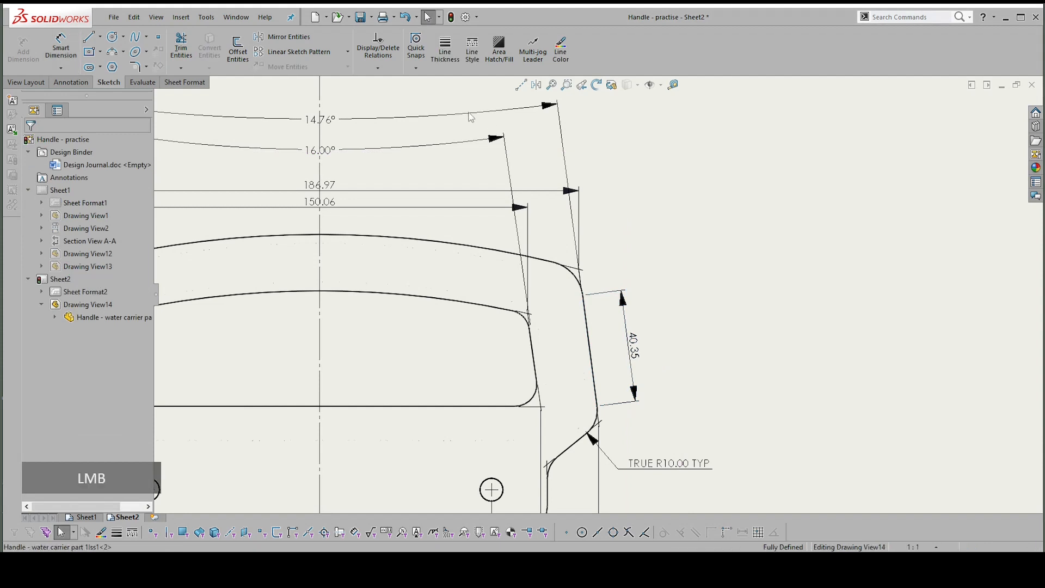
{"action": "left_click", "coordinate": [633, 351]}
{"action": "key", "text": "Delete"}
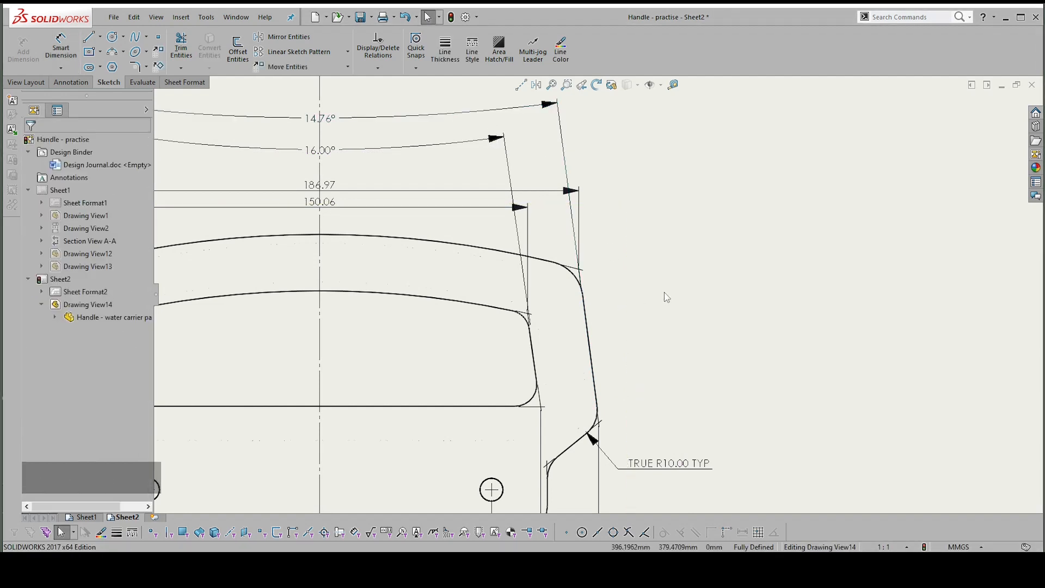
- Try to dimension between the ends of the handle's upper-right fillet, and delete the unwanted horizontal dimension
{"action": "right_click_drag", "start_coordinate": [687, 299], "coordinate": [652, 217]}
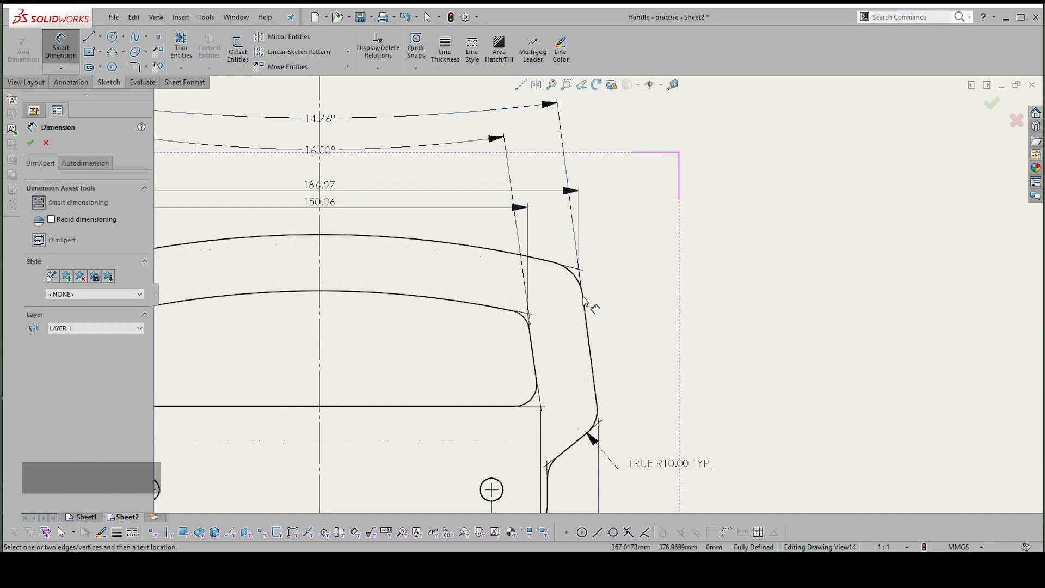
{"action": "left_click", "coordinate": [567, 282]}
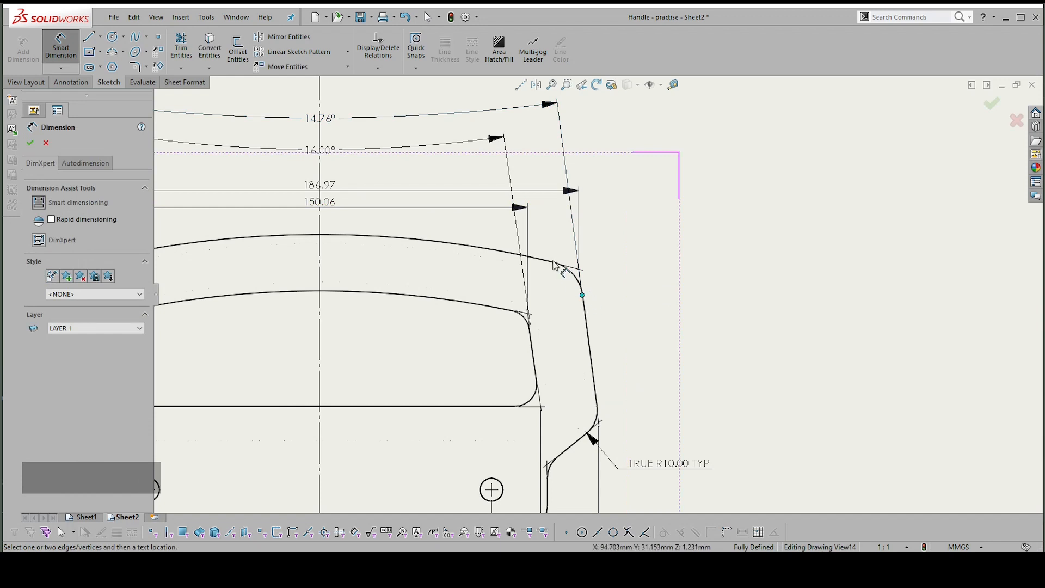
{"action": "left_click", "coordinate": [554, 265]}
{"action": "left_click", "coordinate": [543, 267]}
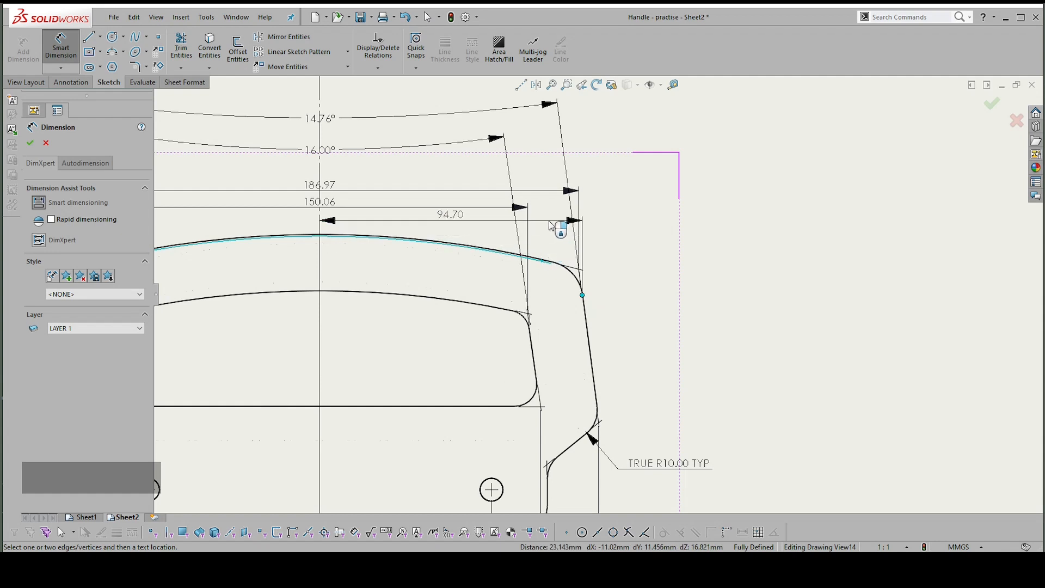
{"action": "left_click", "coordinate": [550, 226]}
{"action": "key", "text": "Delete"}
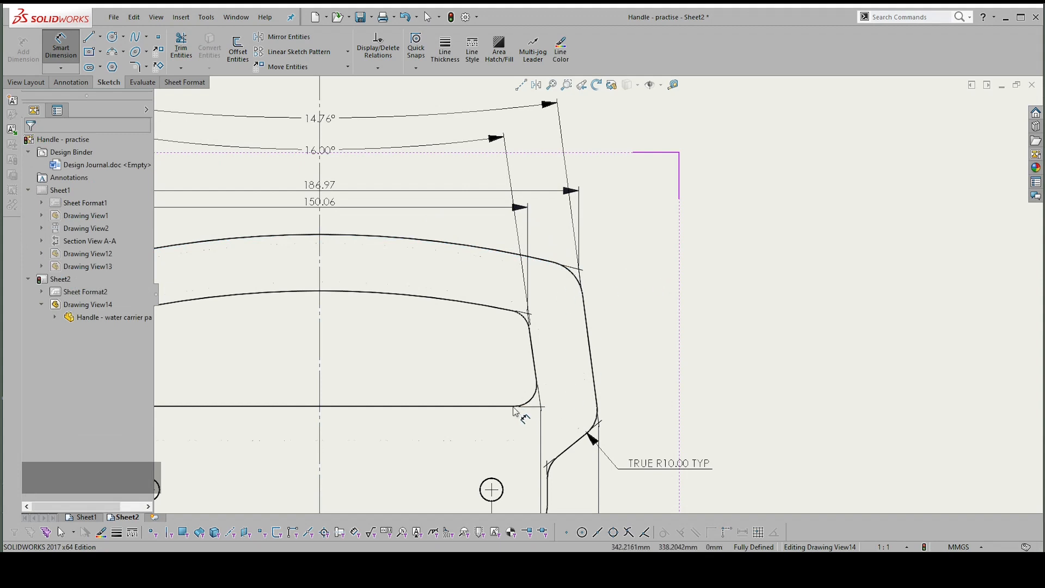
- Dimension the straight distance between the two ends of the opening's lower-right corner fillet, placing it diagonally outside the opening
{"action": "left_click", "coordinate": [517, 408]}
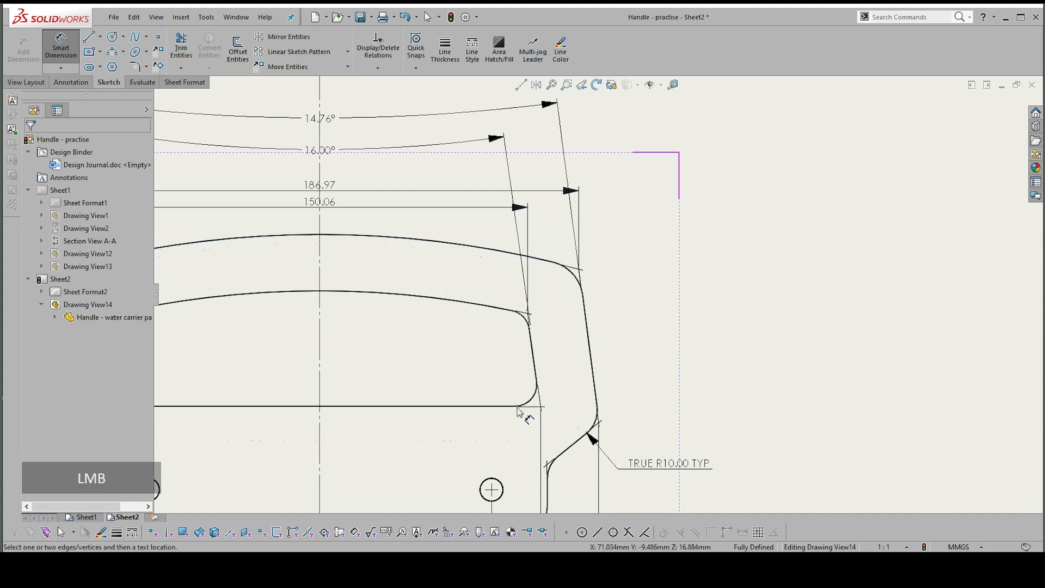
{"action": "left_click", "coordinate": [539, 384]}
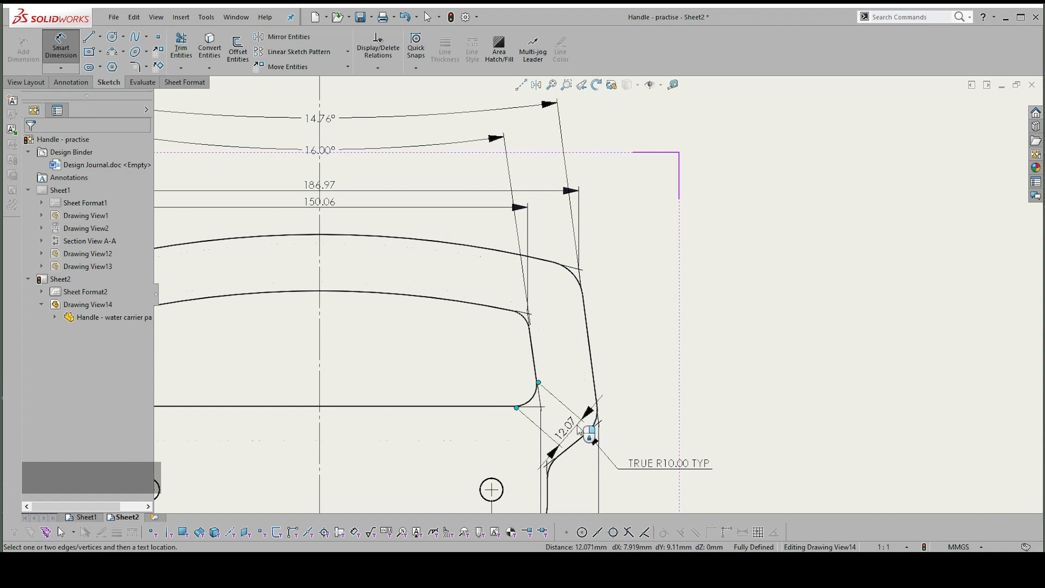
{"action": "left_click", "coordinate": [575, 433]}
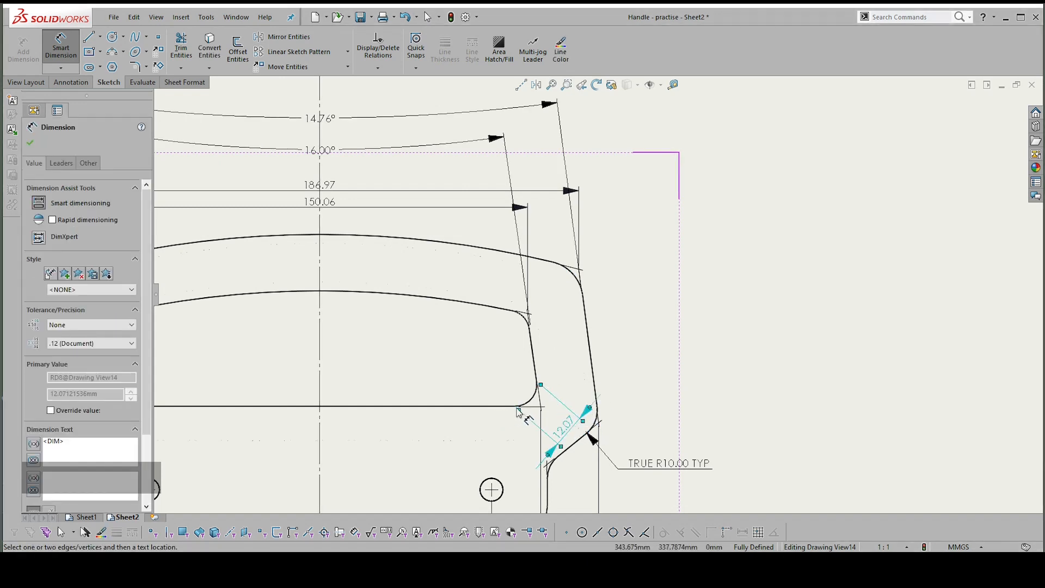
- Try to add a radius dimension to the opening's lower-right corner fillet, and delete the unwanted dimension
{"action": "left_click", "coordinate": [518, 408]}
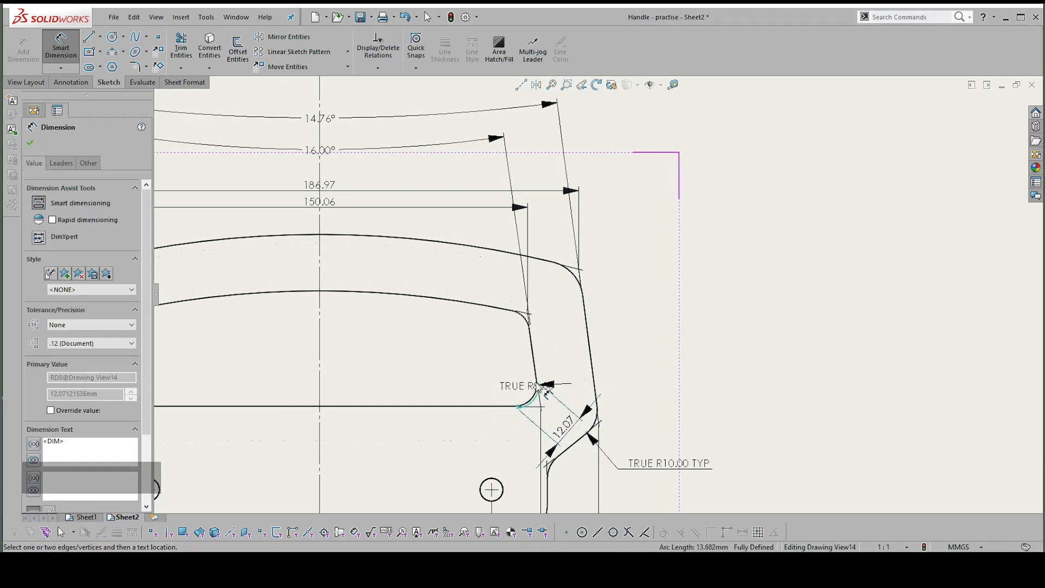
{"action": "left_click", "coordinate": [547, 393]}
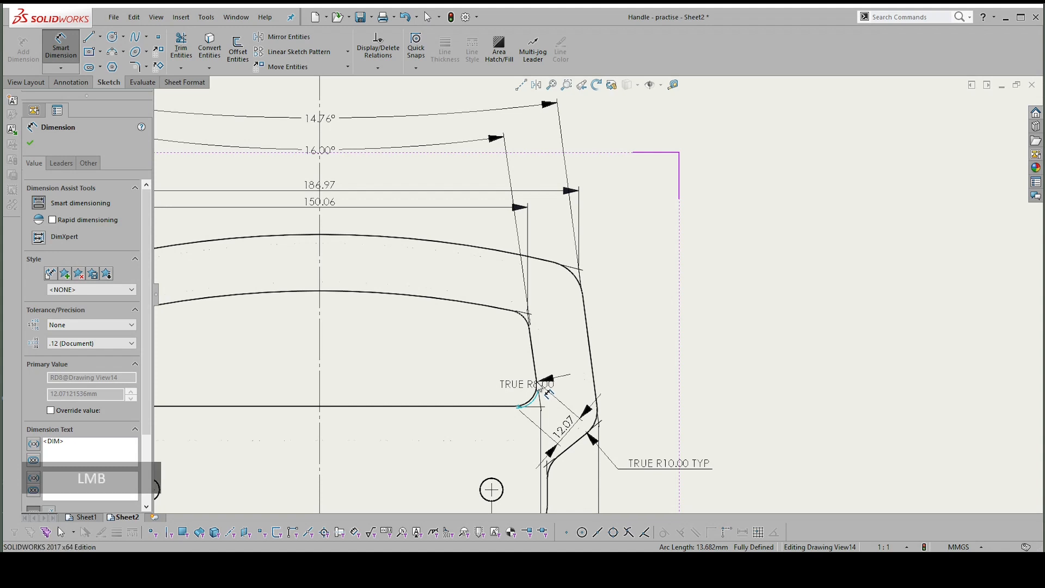
{"action": "key", "text": "Escape"}
{"action": "left_click_drag", "start_coordinate": [558, 382], "coordinate": [595, 363]}
{"action": "key", "text": "Delete"}
- Delete the diagonal distance dimension between the two ends of the opening's lower-right corner fillet
{"action": "left_click", "coordinate": [566, 425]}
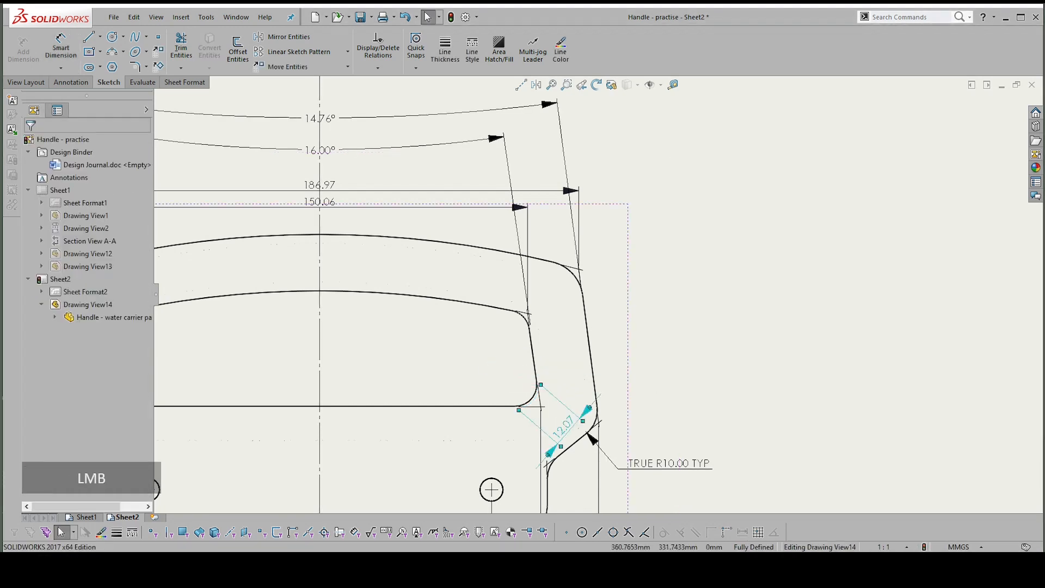
{"action": "key", "text": "Delete"}
{"action": "scroll", "coordinate": [592, 290], "scroll_direction": "down", "scroll_amount": 2}
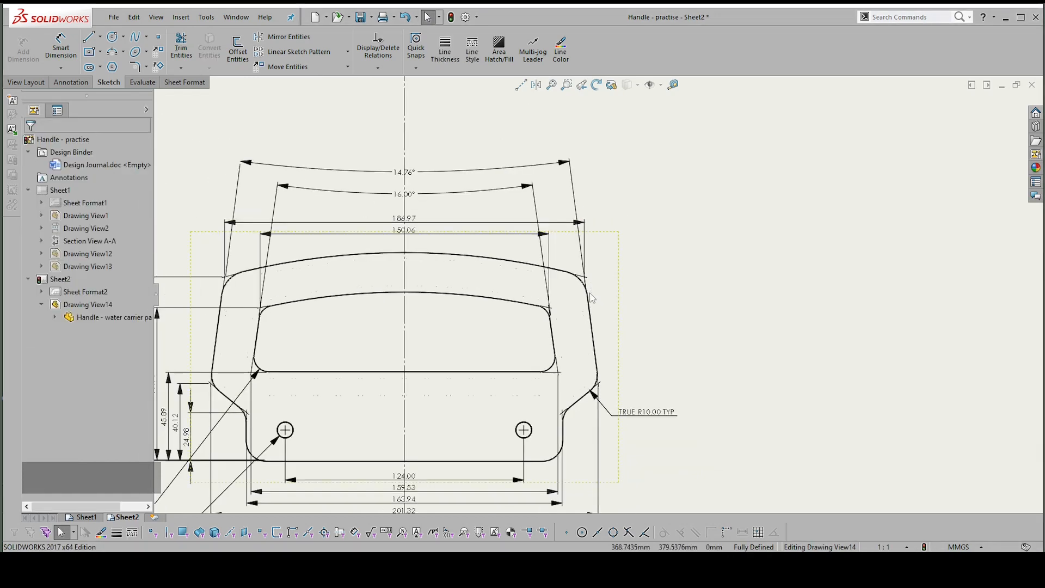
{"action": "scroll", "coordinate": [592, 305], "scroll_direction": "down", "scroll_amount": 1}
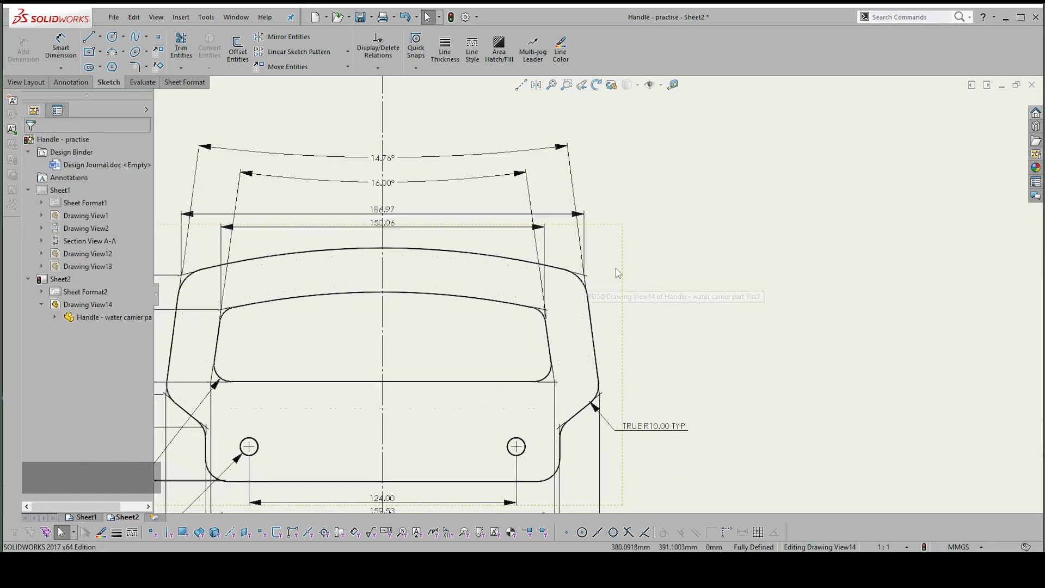
{"action": "scroll", "coordinate": [616, 268], "scroll_direction": "down", "scroll_amount": 2}
{"action": "scroll", "coordinate": [623, 256], "scroll_direction": "up", "scroll_amount": 1}
{"action": "scroll", "coordinate": [528, 293], "scroll_direction": "down", "scroll_amount": 1}
{"action": "scroll", "coordinate": [626, 272], "scroll_direction": "down", "scroll_amount": 1}
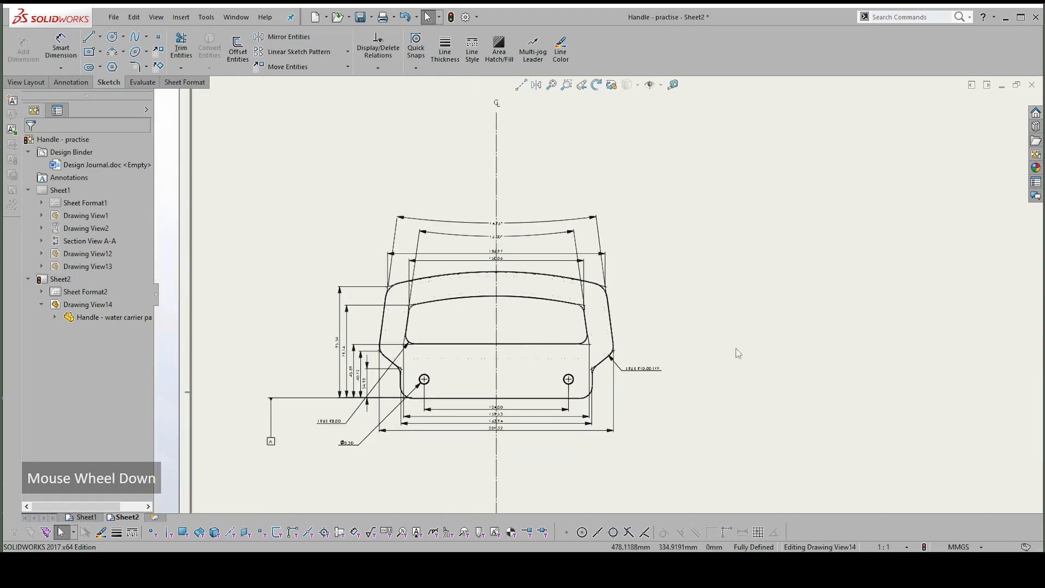
{"action": "scroll", "coordinate": [513, 440], "scroll_direction": "up", "scroll_amount": 1}
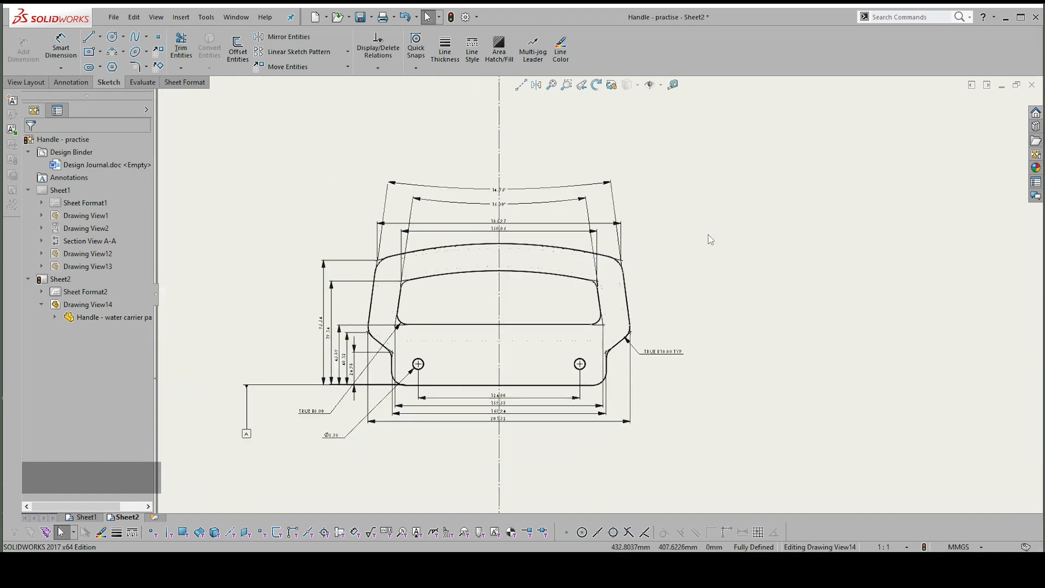